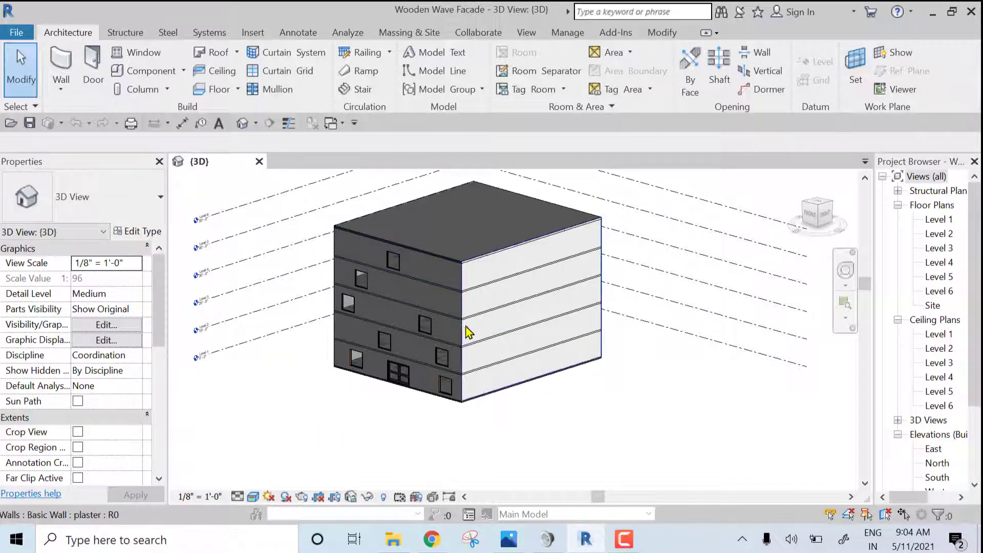
Step: Open the Level 1 floor plan and select the existing reference planes and dimension string in front of the entrance wall
{"action": "middle_click_drag", "start_coordinate": [518, 336], "coordinate": [621, 340], "text": "shift"}
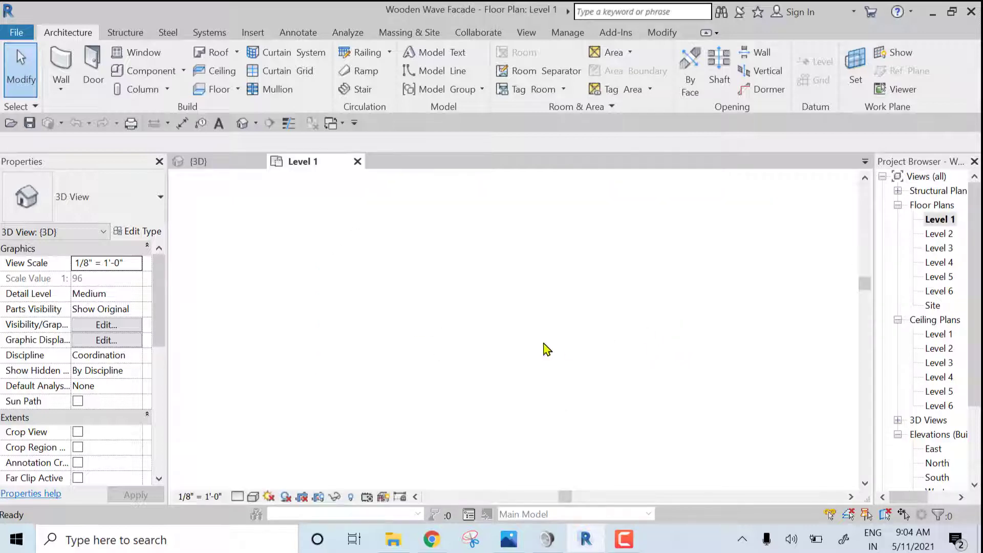
{"action": "middle_click_drag", "start_coordinate": [535, 357], "coordinate": [555, 292]}
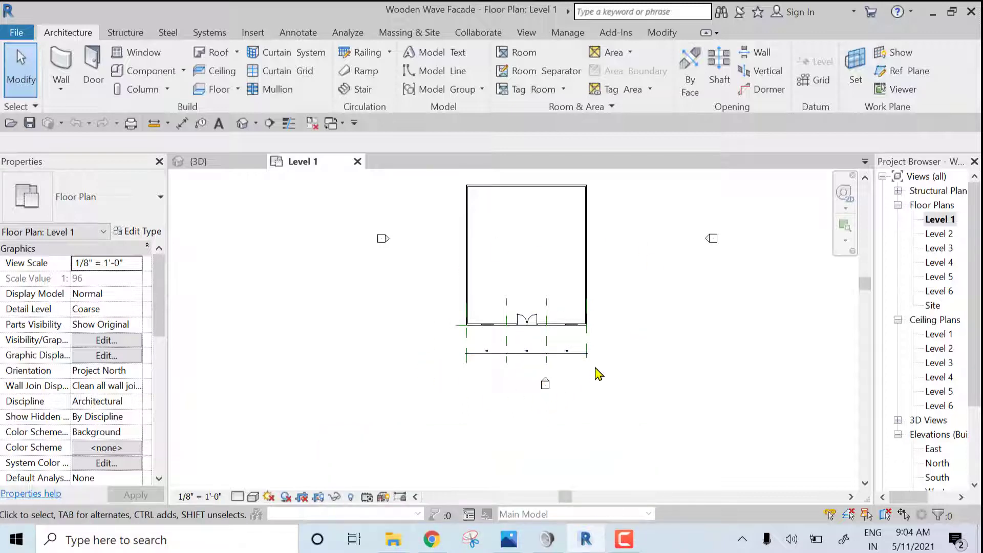
{"action": "left_click_drag", "start_coordinate": [614, 365], "coordinate": [449, 347]}
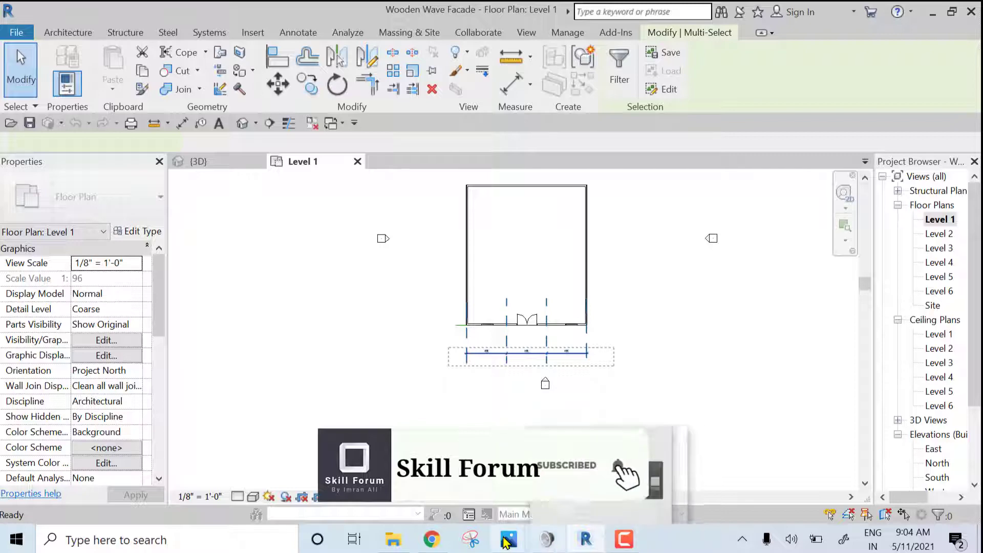
Step: Switch to Photos and browse the wave facade reference images through to Wooden Wave Facade.jpg
{"action": "mouse_move", "coordinate": [508, 539]}
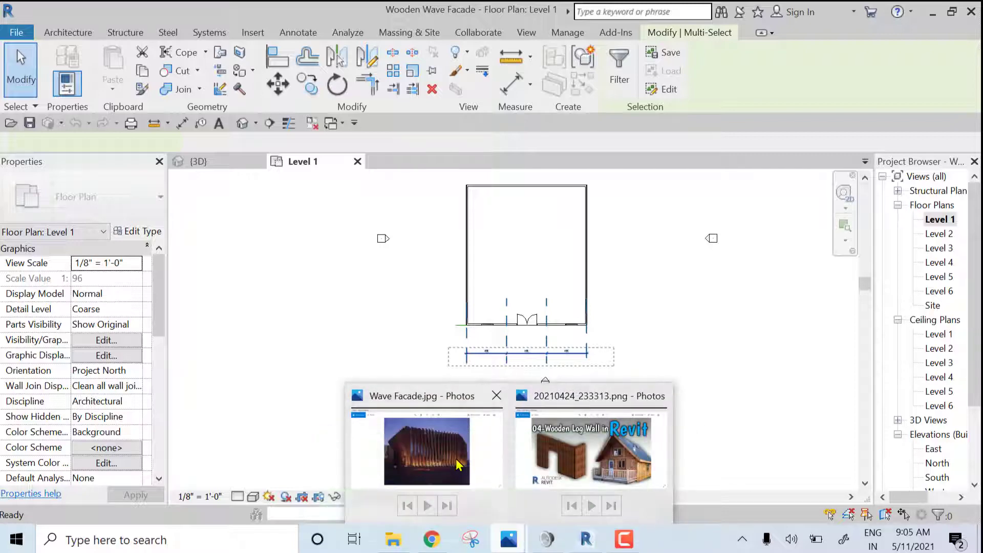
{"action": "left_click", "coordinate": [440, 450]}
{"action": "key", "text": "Right"}
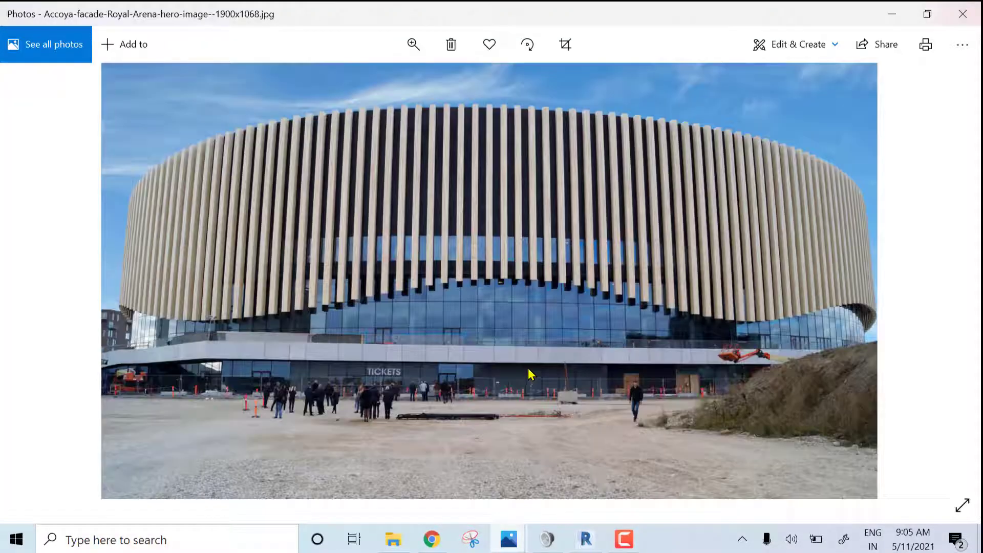
{"action": "key", "text": "Right"}
{"action": "key", "text": "Right"}
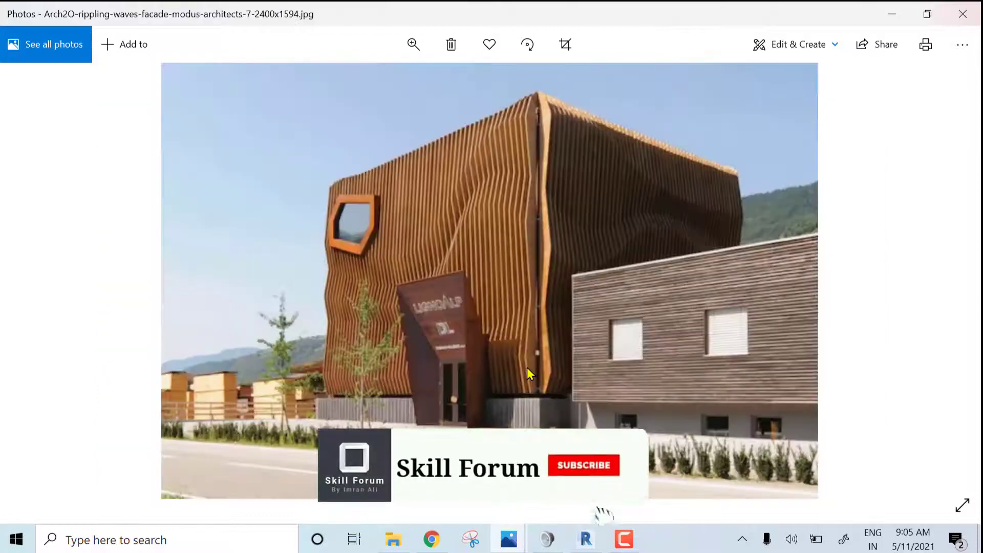
{"action": "key", "text": "Right"}
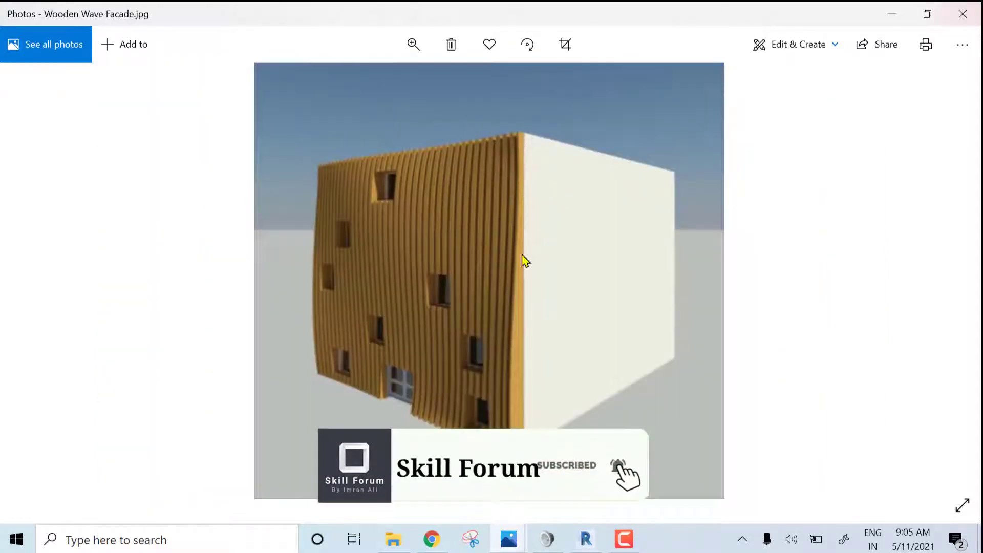
Step: Switch back to Revit and delete the selected reference planes together with their dimension string
{"action": "left_click", "coordinate": [587, 541]}
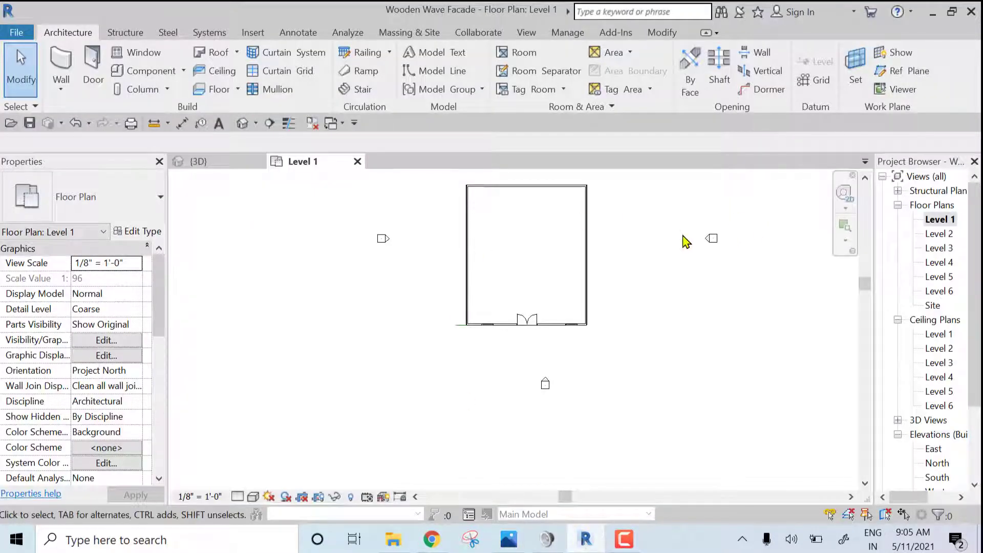
{"action": "middle_click_drag", "start_coordinate": [686, 242], "coordinate": [696, 285]}
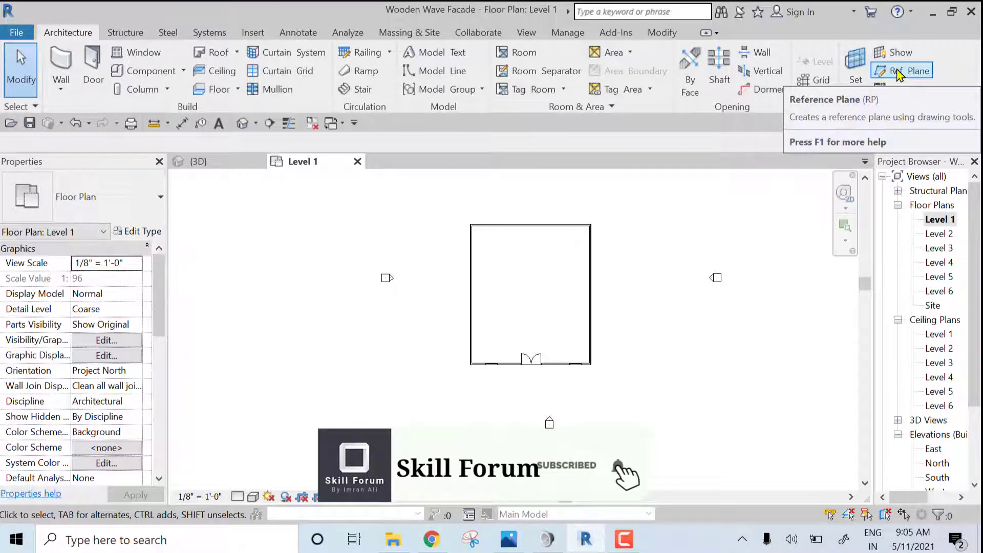
Step: Draw a vertical reference plane extending down from the building's lower right corner and name it 1
{"action": "left_click", "coordinate": [897, 70]}
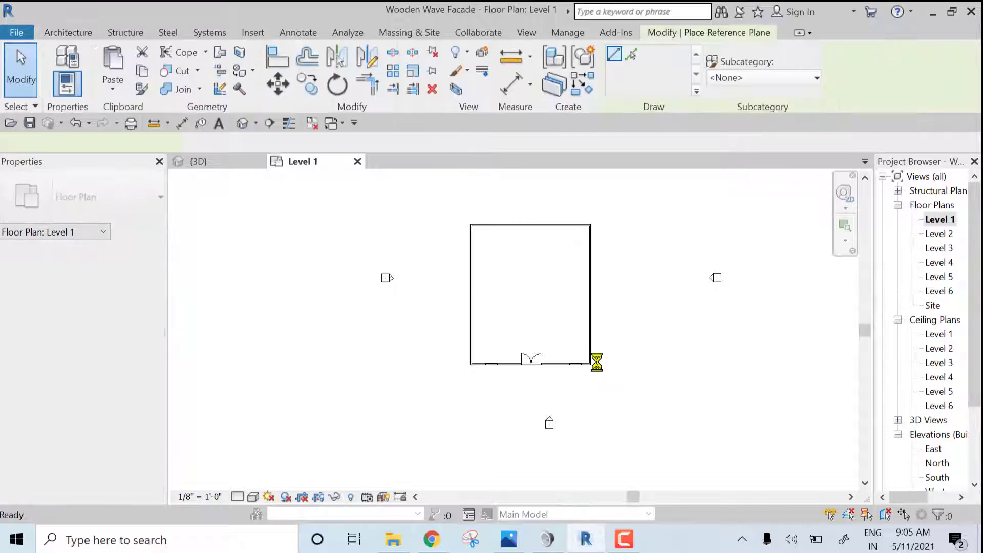
{"action": "scroll", "coordinate": [639, 359], "scroll_direction": "up", "scroll_amount": 3}
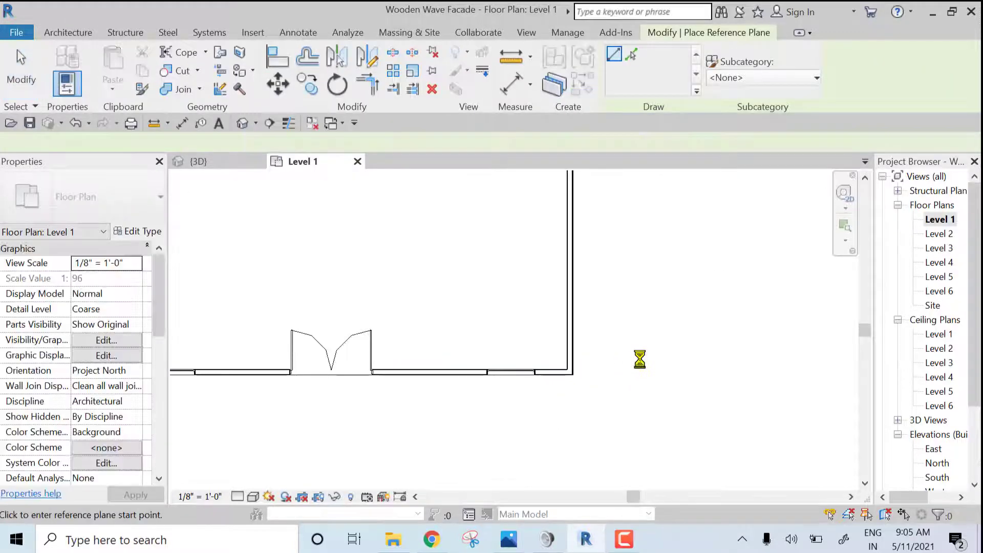
{"action": "scroll", "coordinate": [619, 338], "scroll_direction": "down", "scroll_amount": 2}
{"action": "middle_click_drag", "start_coordinate": [619, 347], "coordinate": [674, 292]}
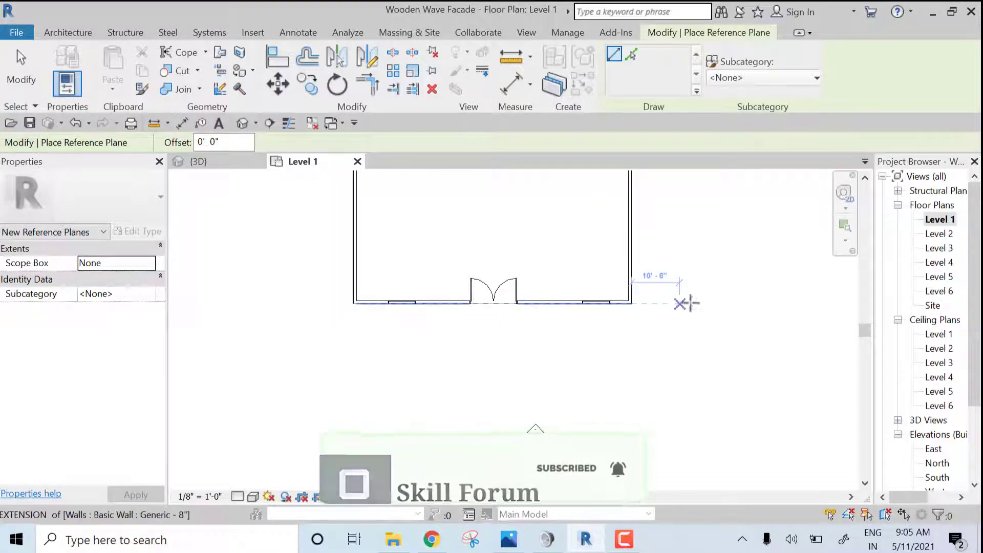
{"action": "left_click", "coordinate": [629, 353]}
{"action": "left_click", "coordinate": [638, 385]}
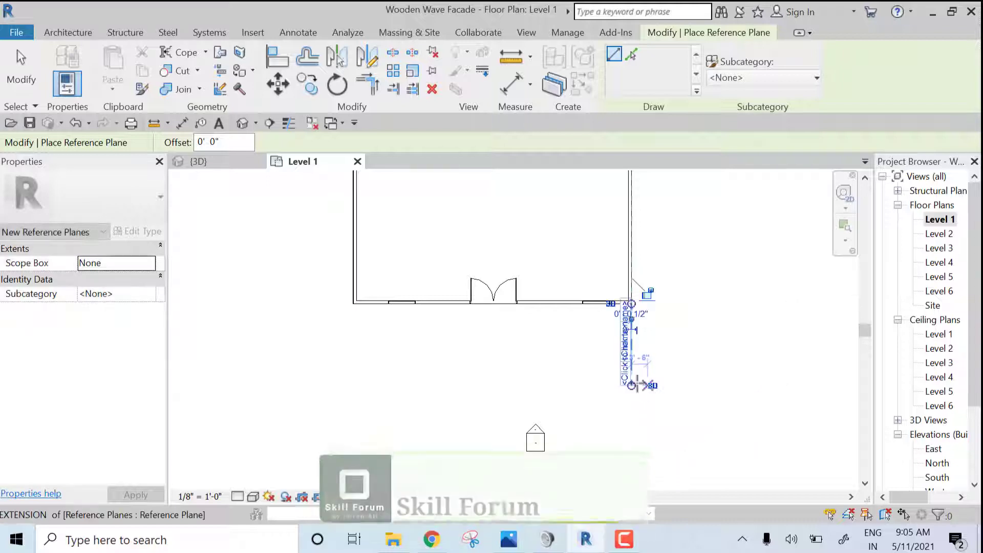
{"action": "left_click", "coordinate": [627, 365]}
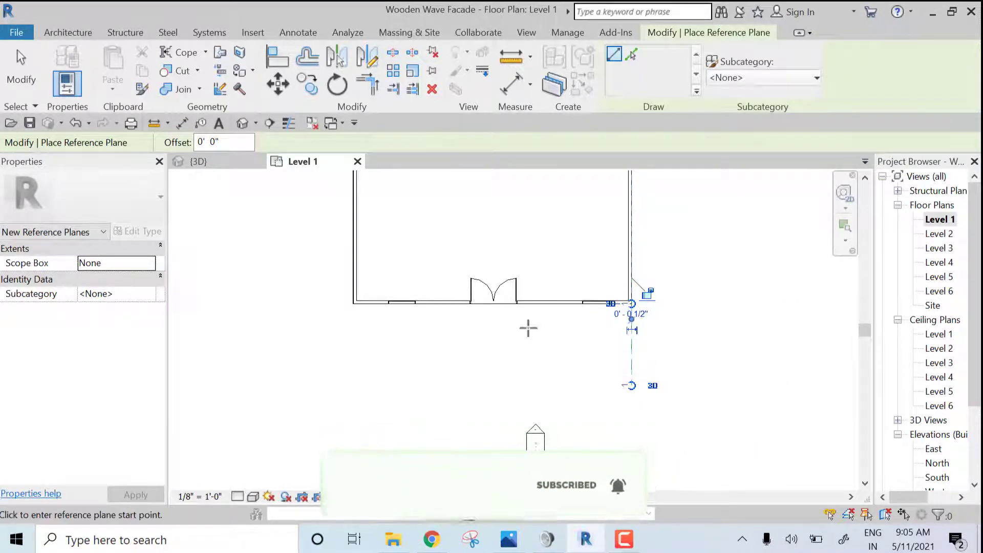
Step: Draw vertical reference planes about 19'-6" from the right wall and about 16'-6" from the left wall, naming them 2 and 3
{"action": "left_click", "coordinate": [539, 389]}
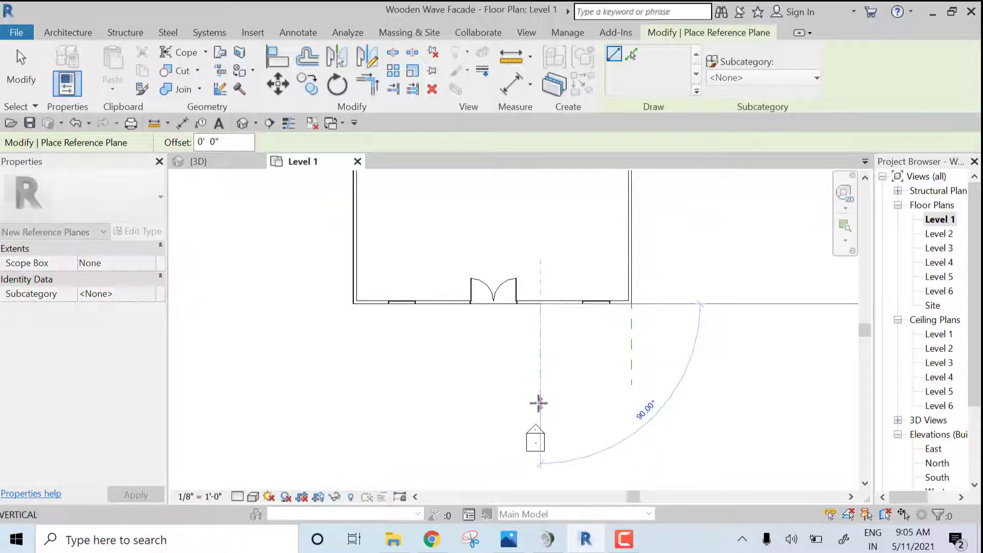
{"action": "left_click", "coordinate": [539, 403]}
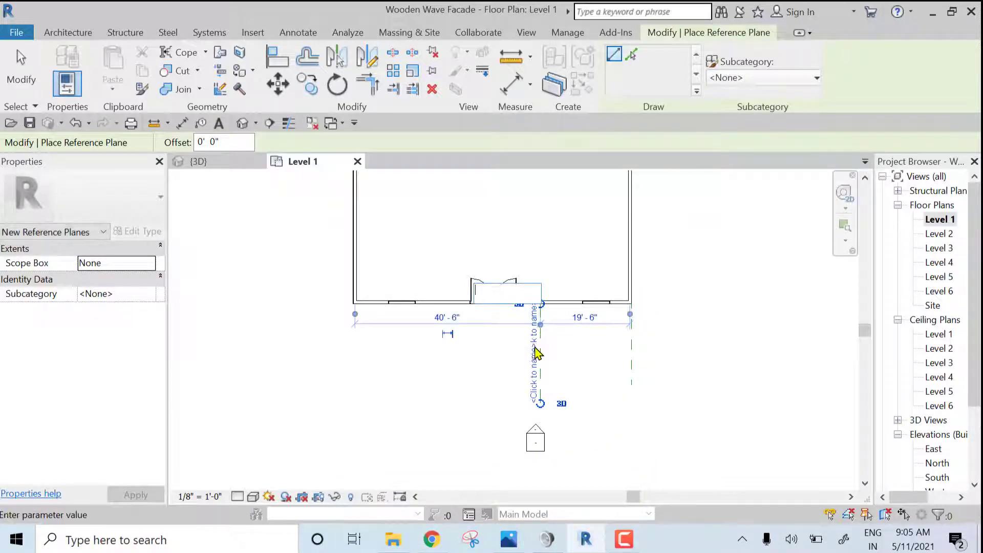
{"action": "left_click", "coordinate": [430, 304]}
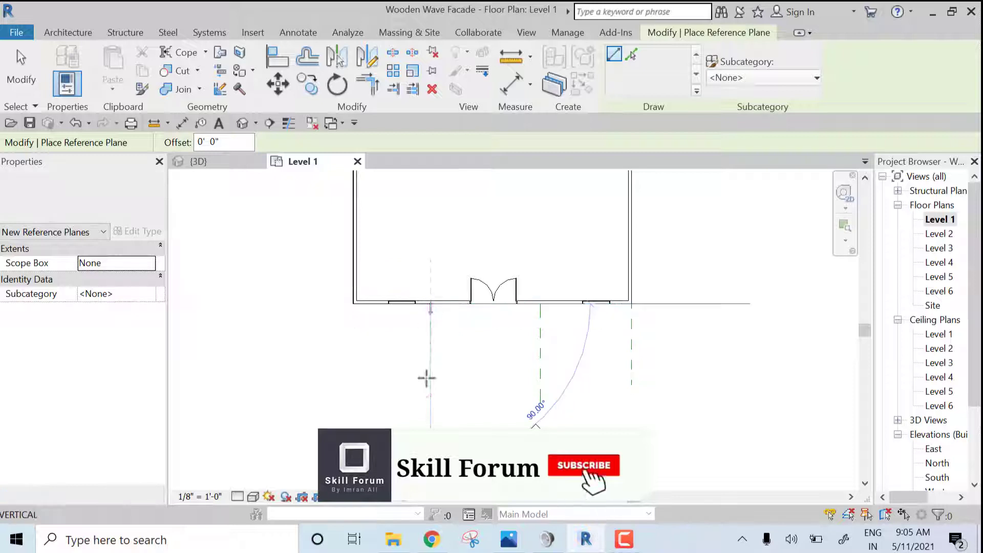
{"action": "type", "text": "3"}
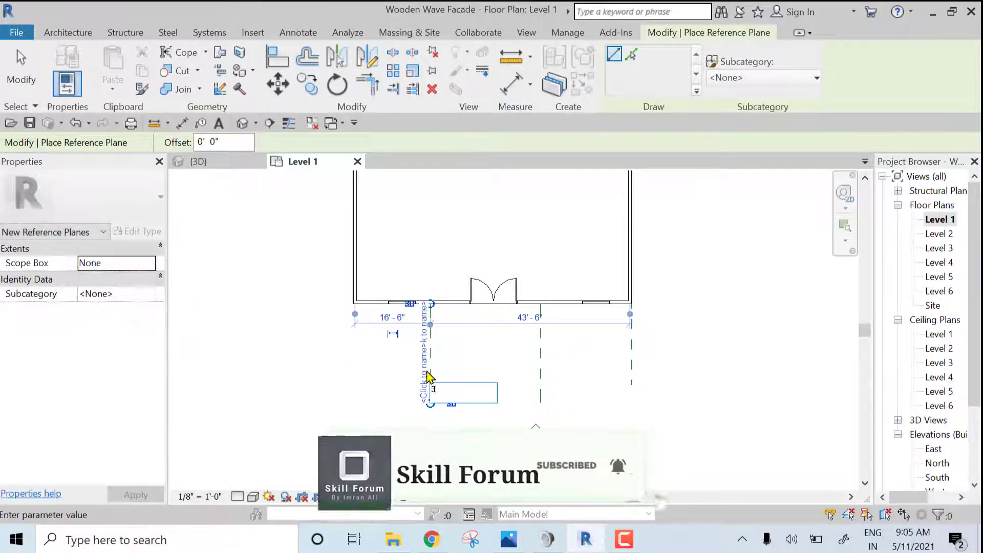
{"action": "key", "text": "Return"}
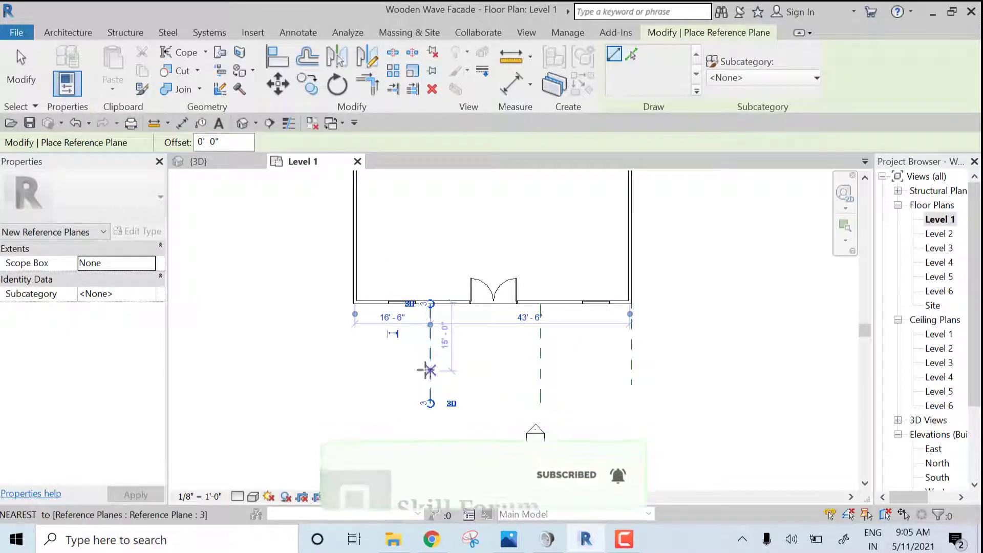
Step: Draw a vertical reference plane extending down from the building's lower left corner and name it 4
{"action": "left_click", "coordinate": [352, 303]}
{"action": "left_click", "coordinate": [352, 375]}
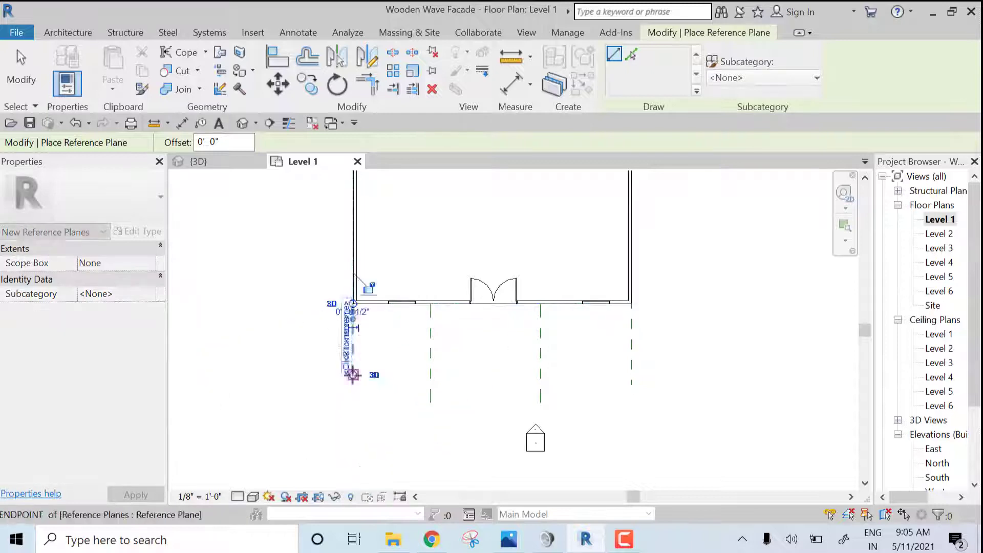
{"action": "left_click", "coordinate": [348, 355]}
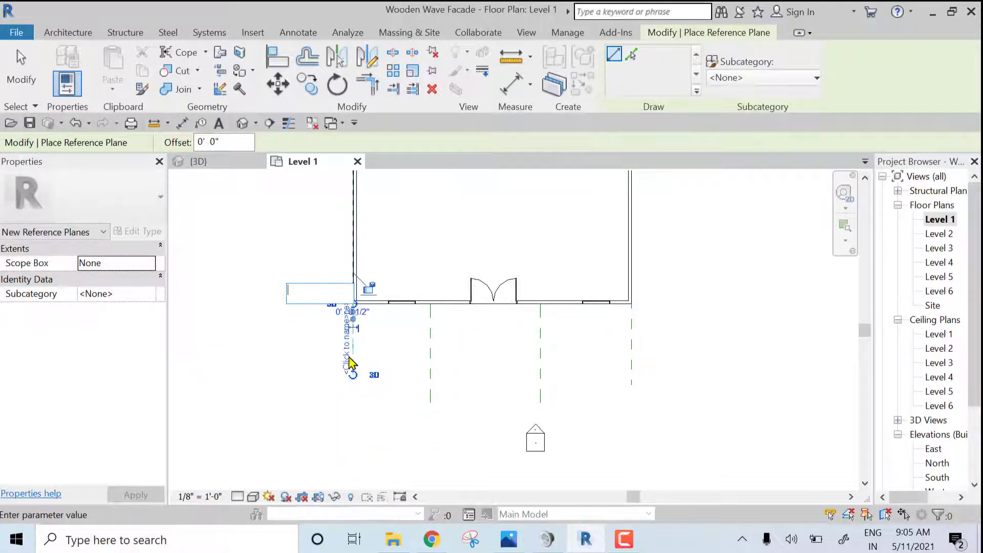
{"action": "type", "text": "3"}
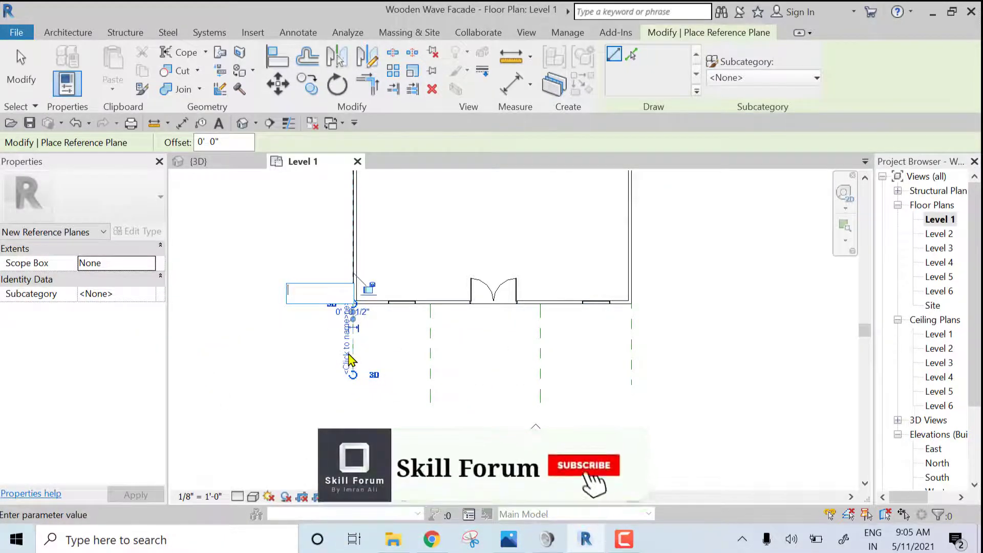
{"action": "key", "text": "Return"}
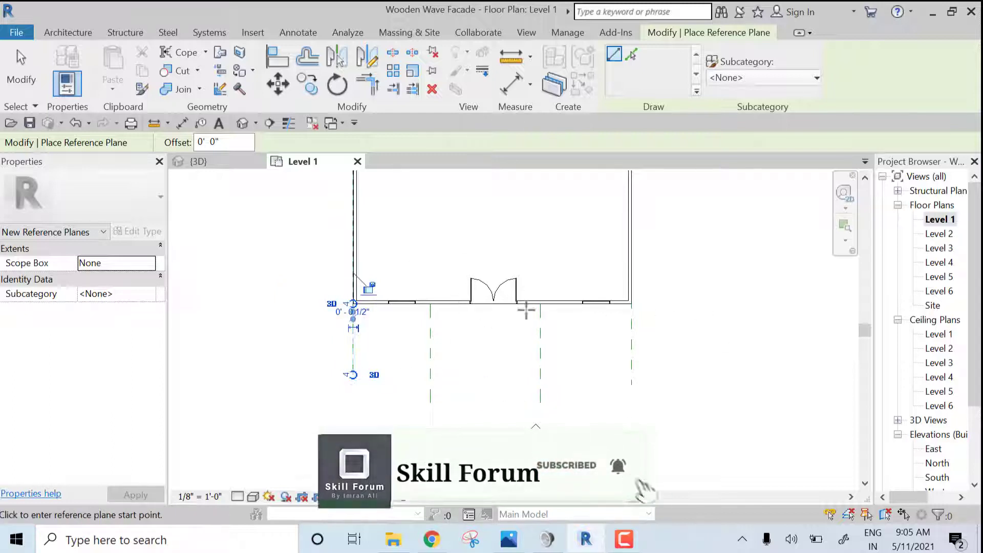
{"action": "key", "text": "Escape"}
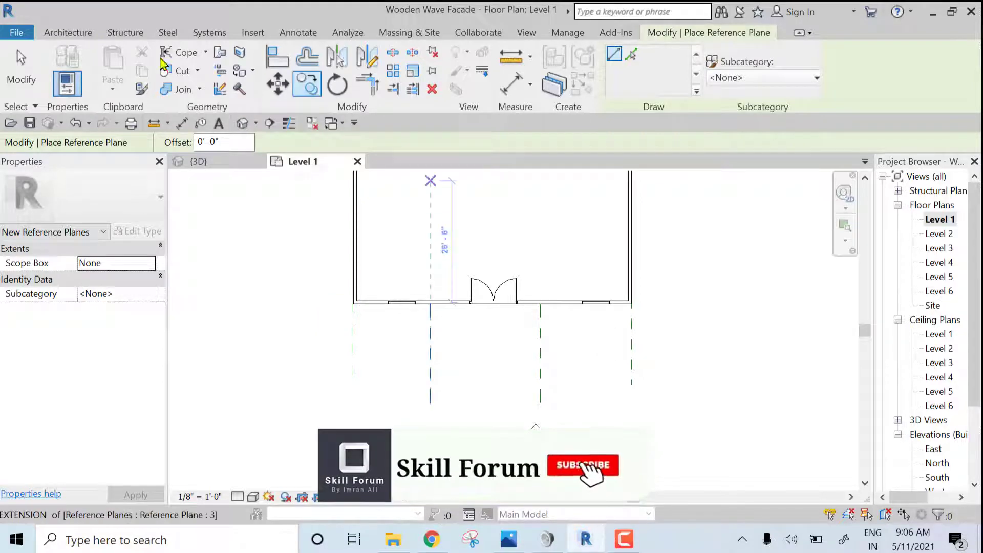
{"action": "key", "text": "Escape"}
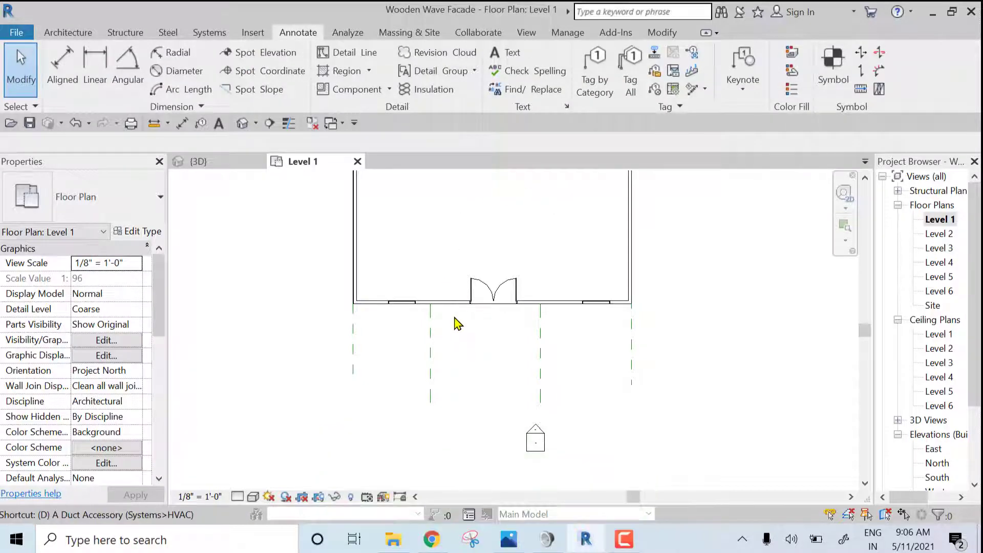
Step: Place an aligned dimension string across all four reference planes and make their spacing equal
{"action": "key", "text": "d"}
{"action": "key", "text": "i"}
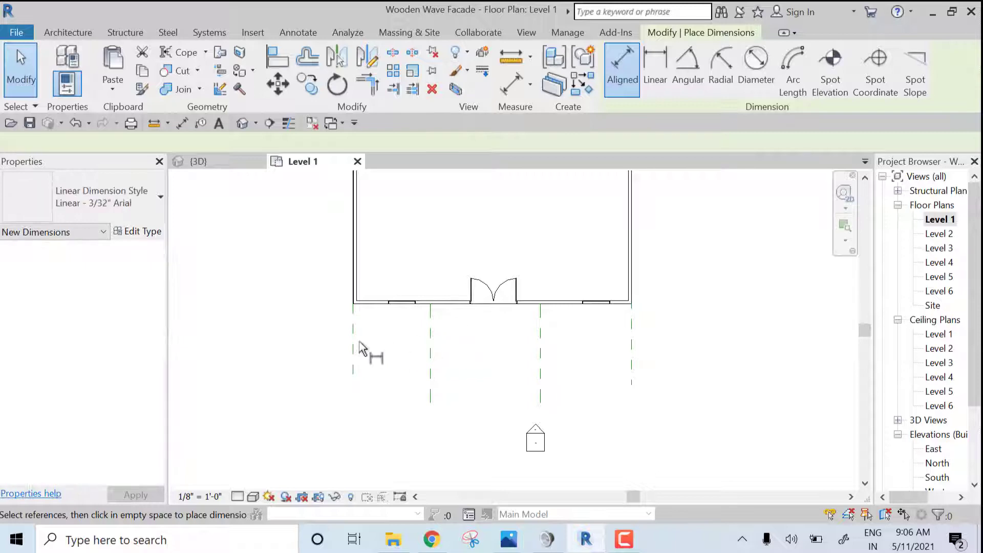
{"action": "left_click", "coordinate": [355, 344]}
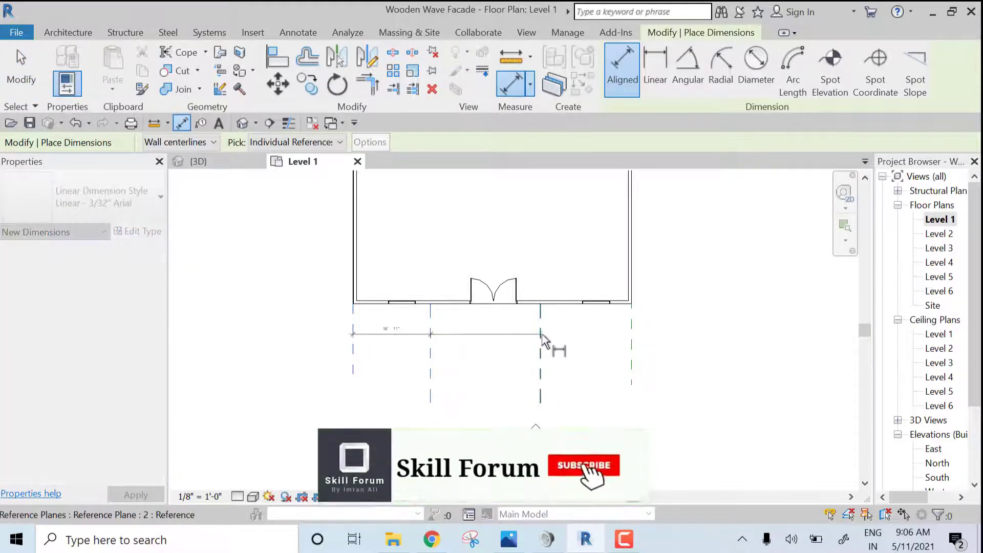
{"action": "left_click", "coordinate": [633, 344]}
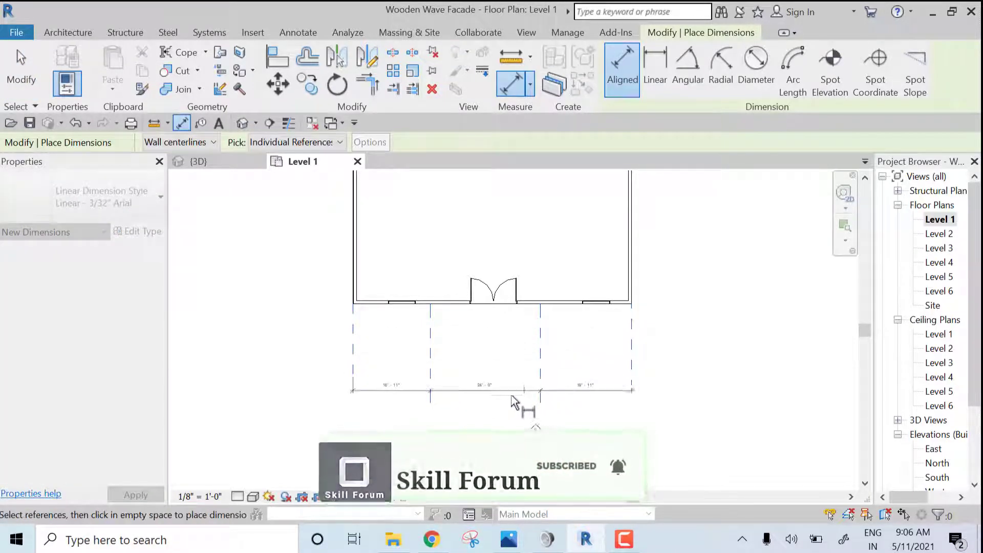
{"action": "left_click", "coordinate": [507, 392]}
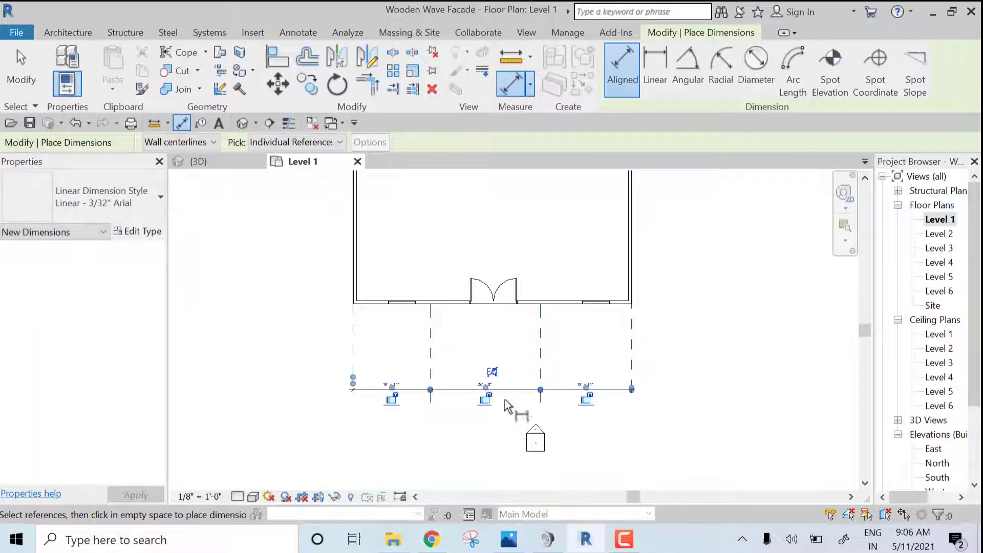
{"action": "left_click", "coordinate": [491, 372]}
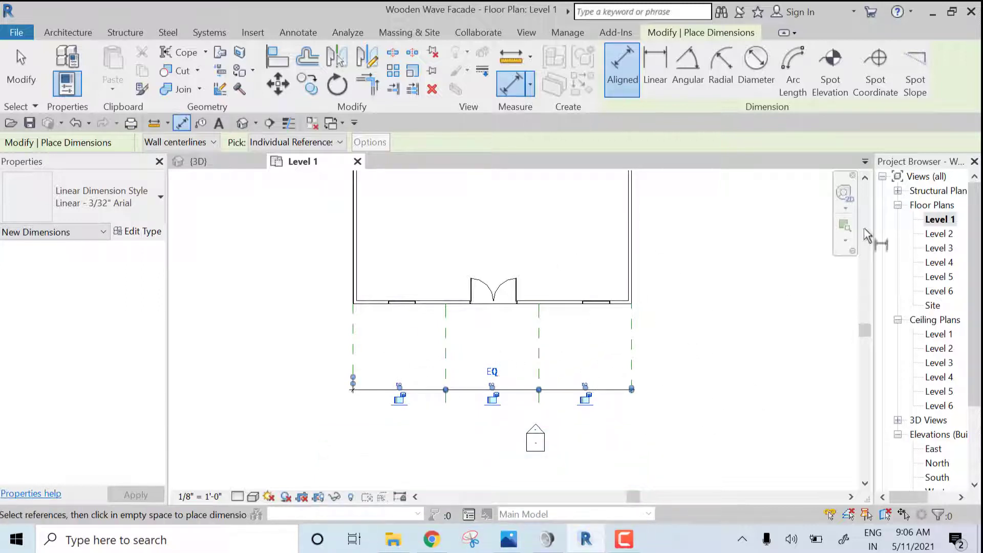
Step: Return to the 3D view and start an in-place mass named Mass 1
{"action": "left_click", "coordinate": [238, 165]}
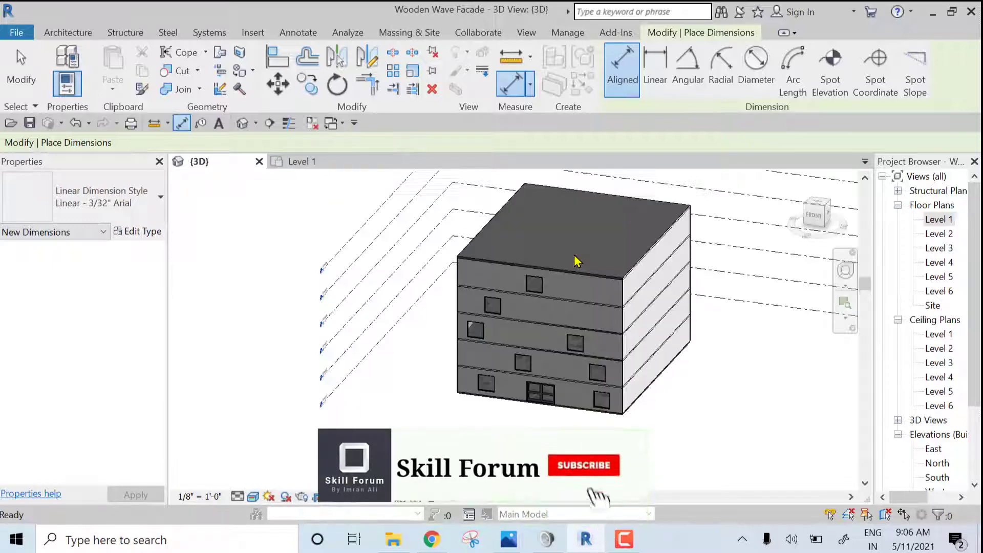
{"action": "middle_click_drag", "start_coordinate": [763, 353], "coordinate": [711, 333], "text": "shift"}
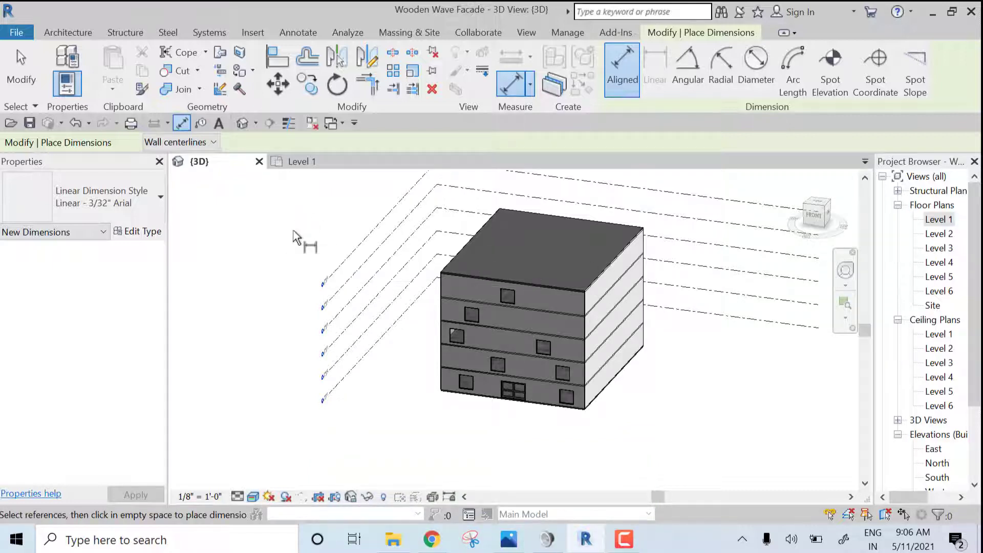
{"action": "left_click", "coordinate": [410, 41]}
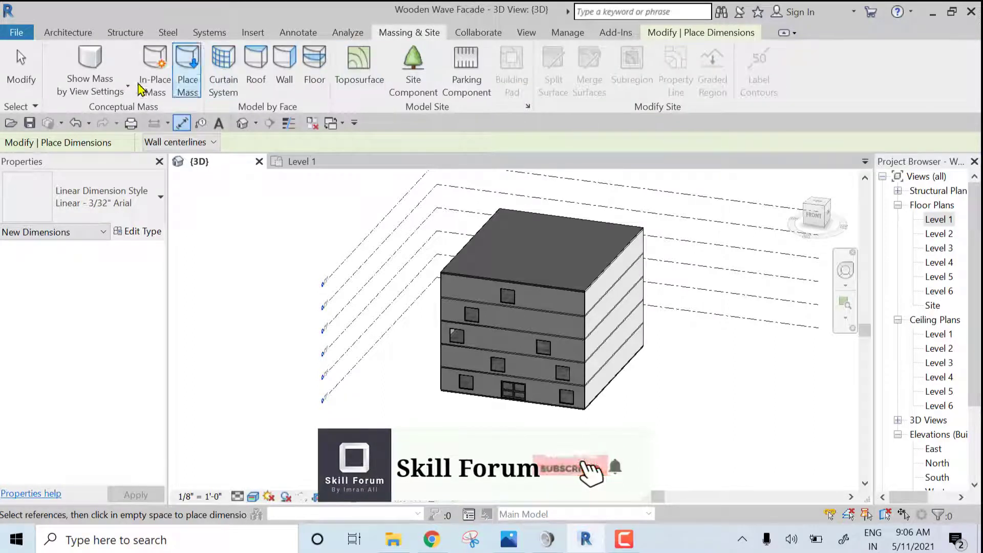
{"action": "left_click", "coordinate": [160, 73]}
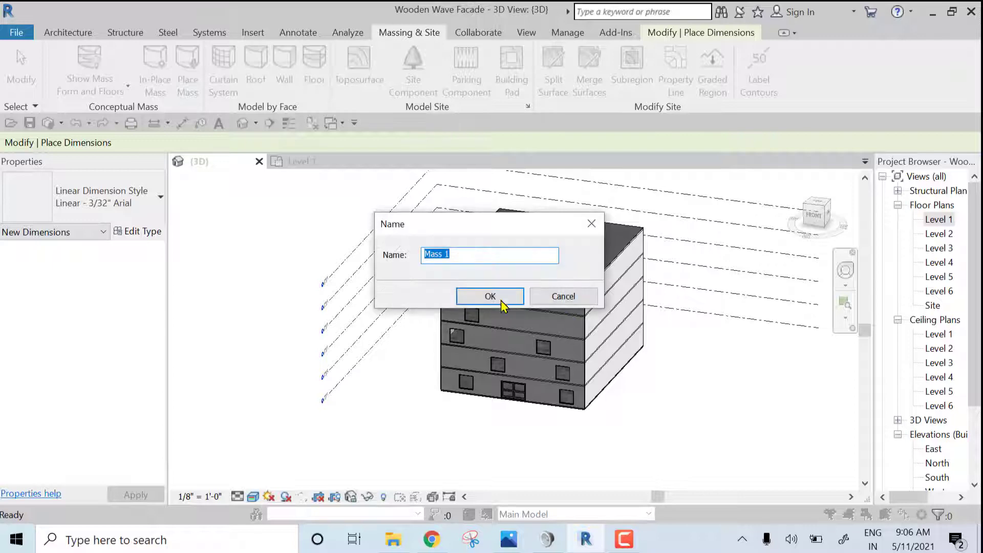
{"action": "left_click", "coordinate": [491, 297]}
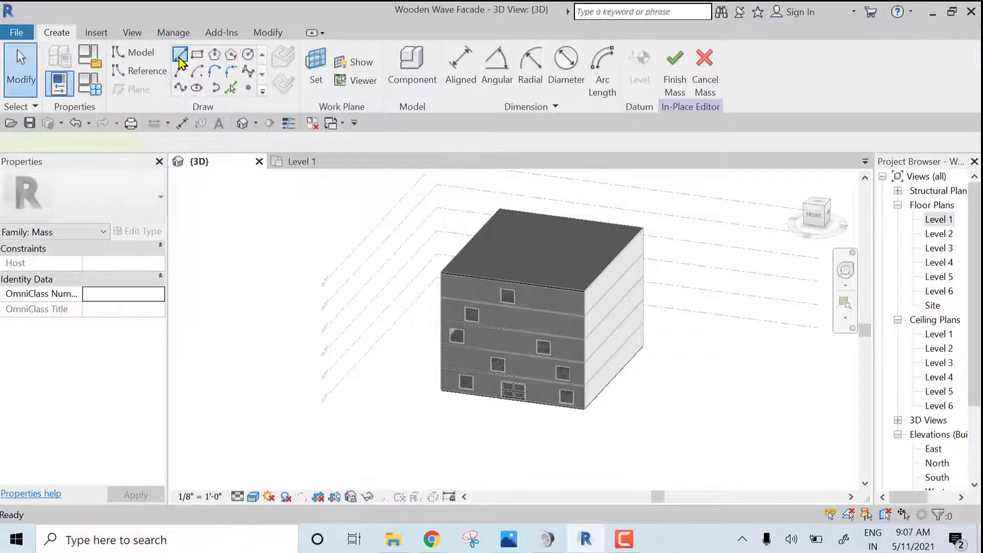
{"action": "left_click", "coordinate": [180, 56]}
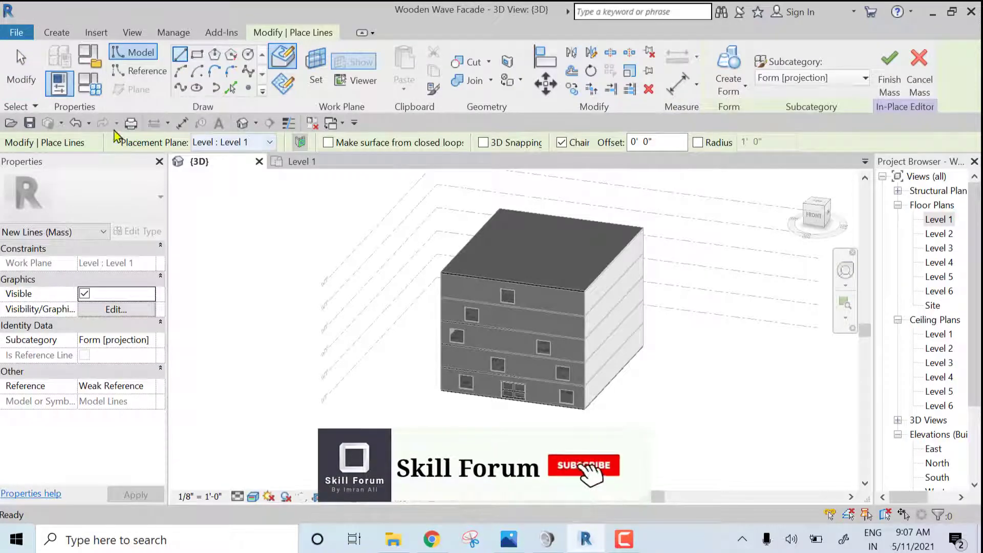
{"action": "left_click", "coordinate": [251, 143]}
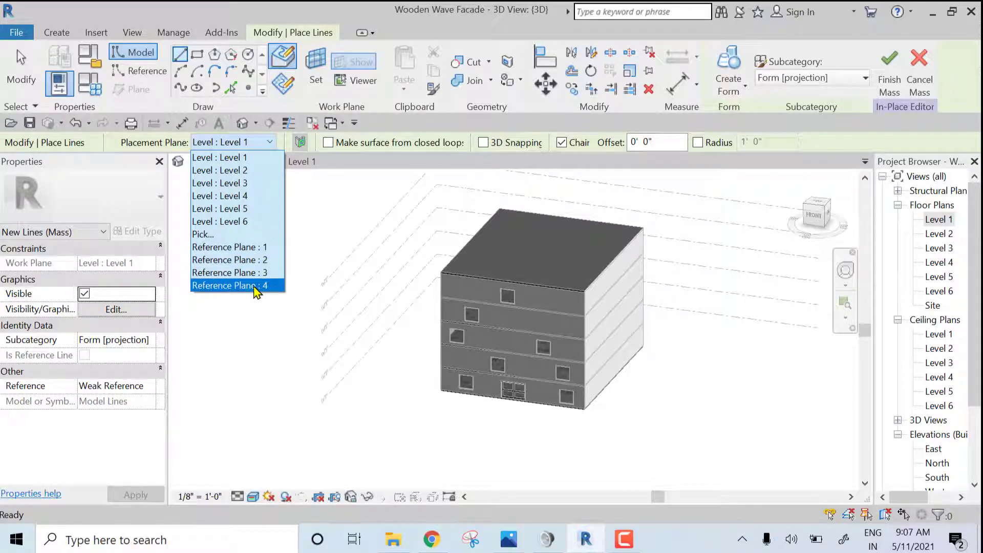
{"action": "left_click", "coordinate": [262, 247]}
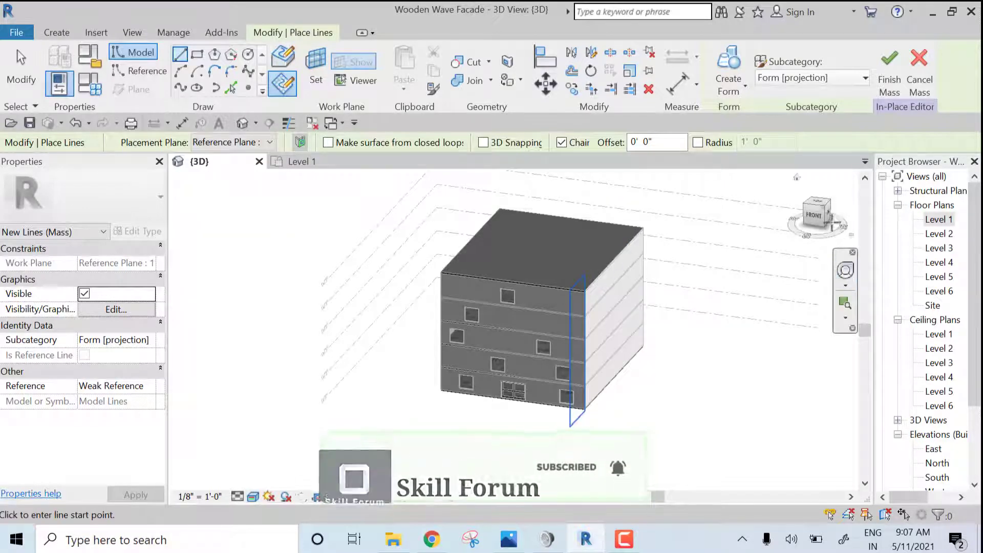
{"action": "middle_click_drag", "start_coordinate": [669, 333], "coordinate": [614, 337], "text": "shift"}
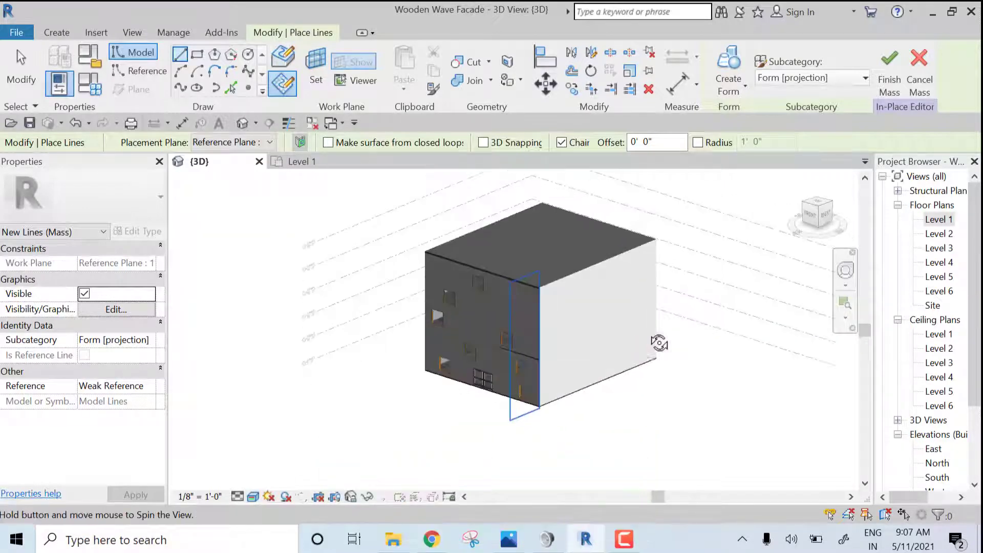
Step: Open the East elevation and start a straight model line with Reference Plane : 1 as the work plane
{"action": "double_click", "coordinate": [931, 451]}
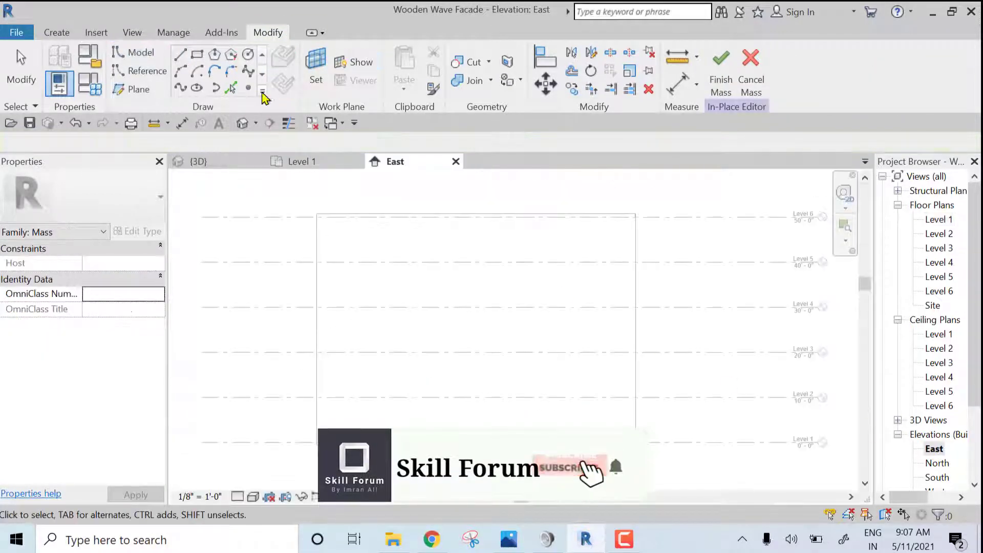
{"action": "left_click", "coordinate": [182, 55]}
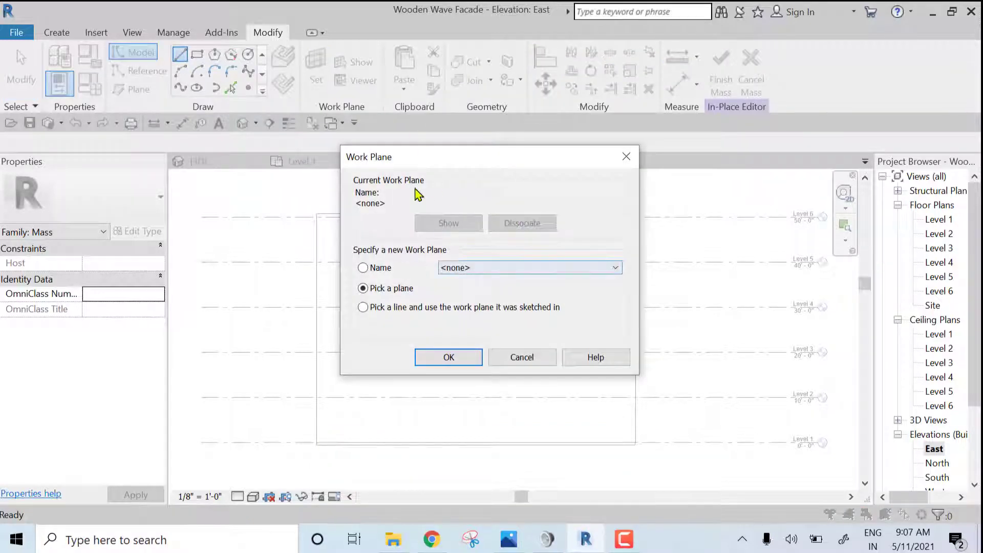
{"action": "left_click", "coordinate": [492, 269]}
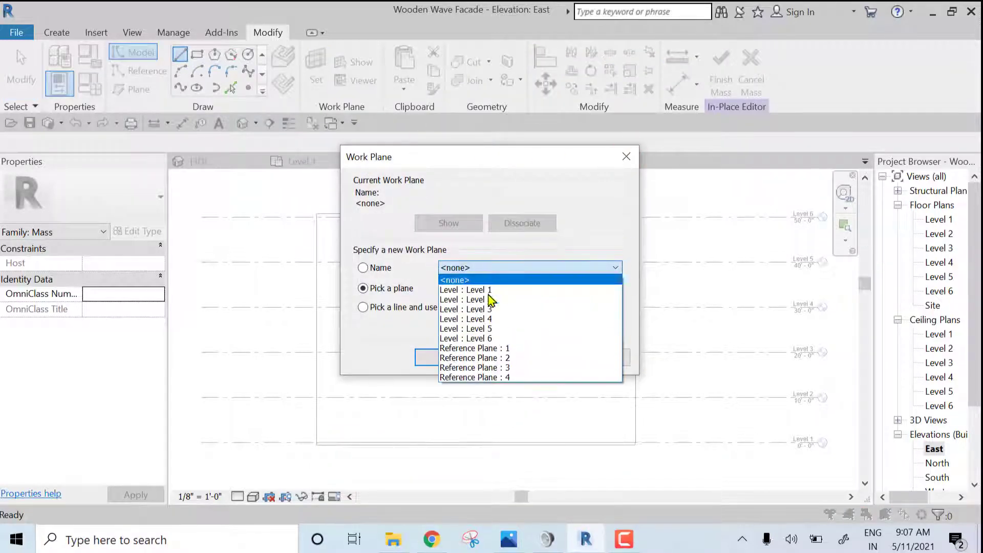
{"action": "left_click", "coordinate": [487, 351]}
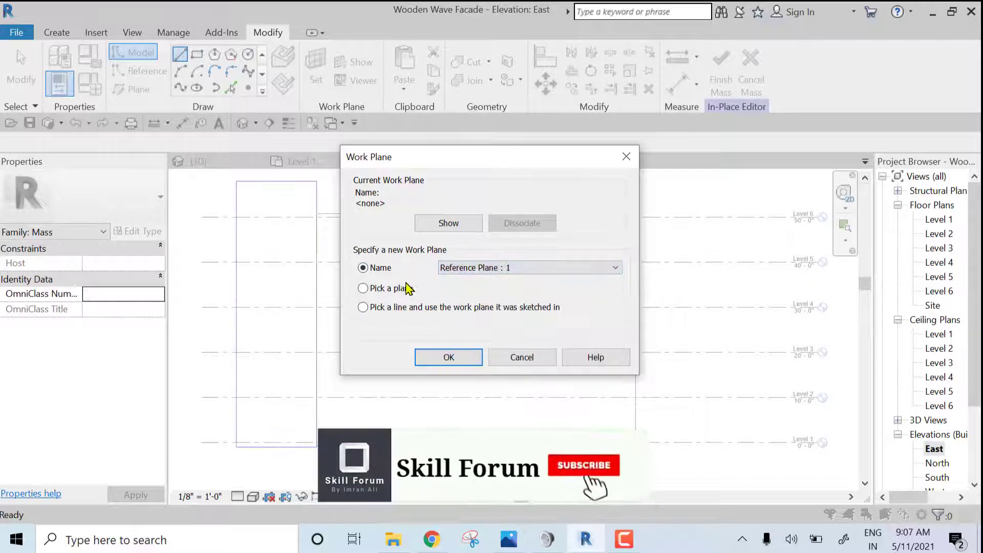
{"action": "left_click", "coordinate": [444, 358]}
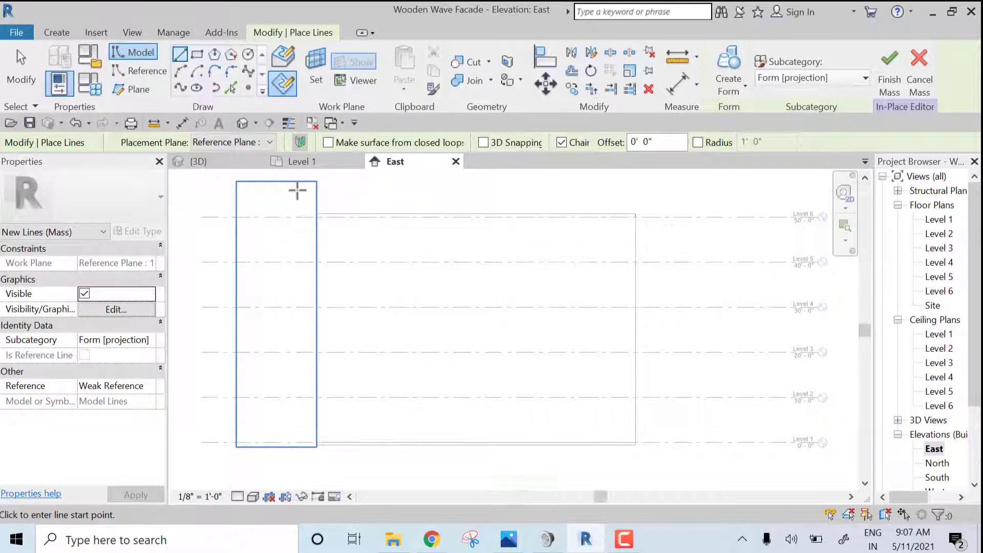
Step: Draw chained lines from 1'-0" outside the wall's top corner, along the top, down the wall face, and 3'-0" outward at the base
{"action": "scroll", "coordinate": [299, 191], "scroll_direction": "up", "scroll_amount": 2}
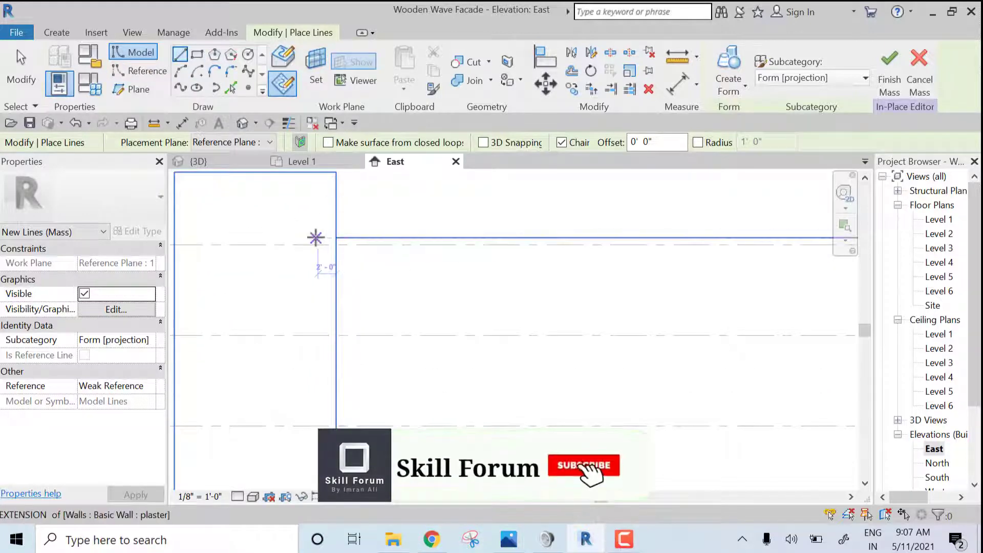
{"action": "scroll", "coordinate": [316, 238], "scroll_direction": "up", "scroll_amount": 3}
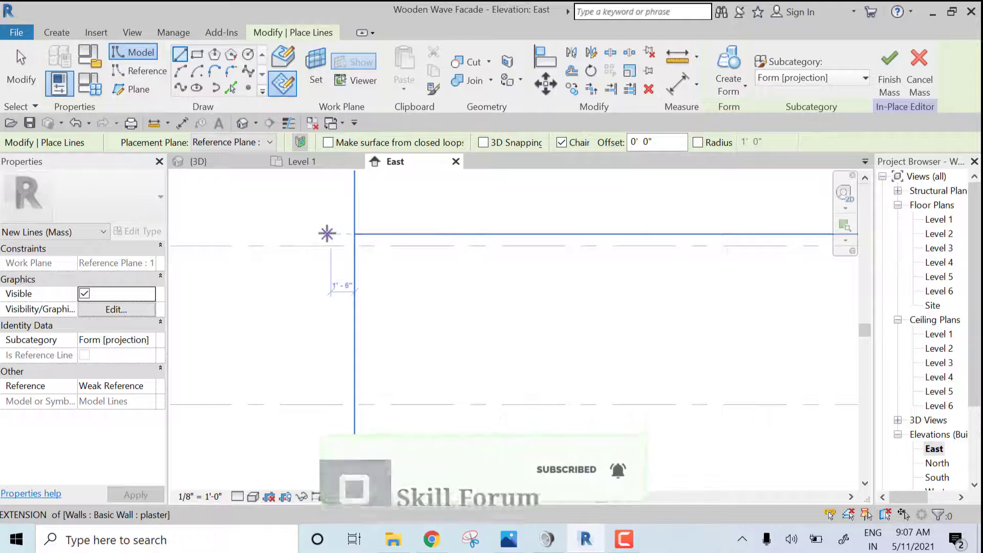
{"action": "left_click", "coordinate": [335, 233]}
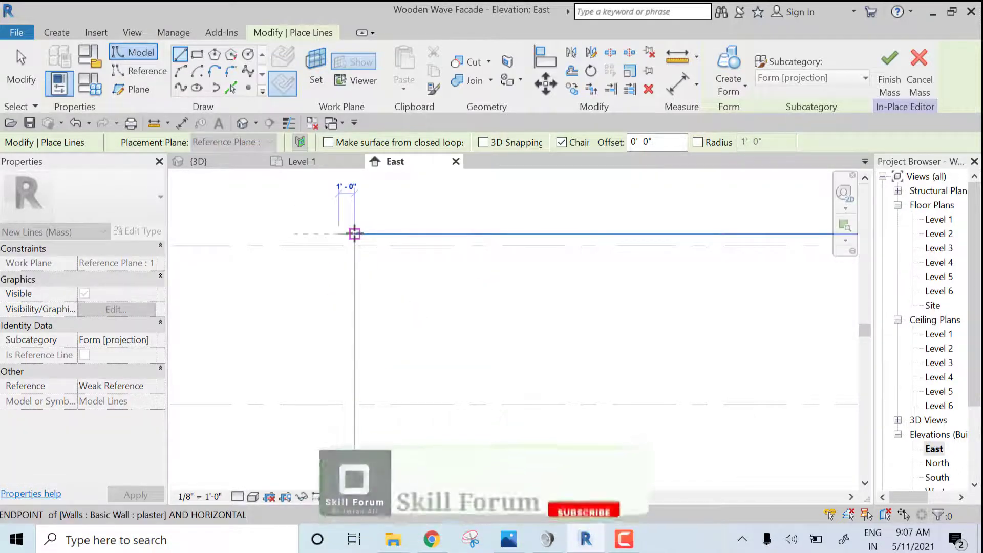
{"action": "middle_click_drag", "start_coordinate": [389, 227], "coordinate": [429, 179]}
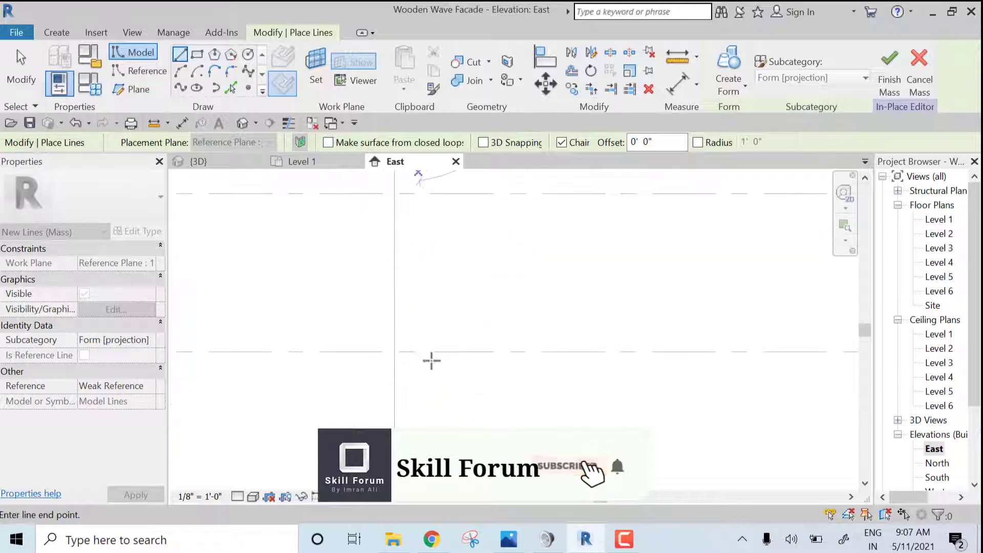
{"action": "scroll", "coordinate": [429, 412], "scroll_direction": "down", "scroll_amount": 4}
{"action": "scroll", "coordinate": [406, 285], "scroll_direction": "up", "scroll_amount": 4}
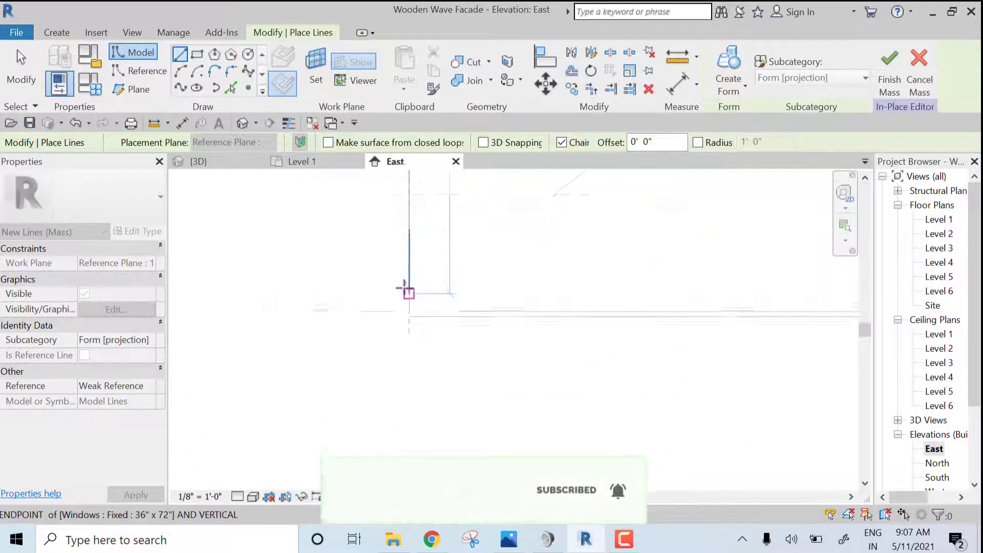
{"action": "left_click", "coordinate": [402, 321]}
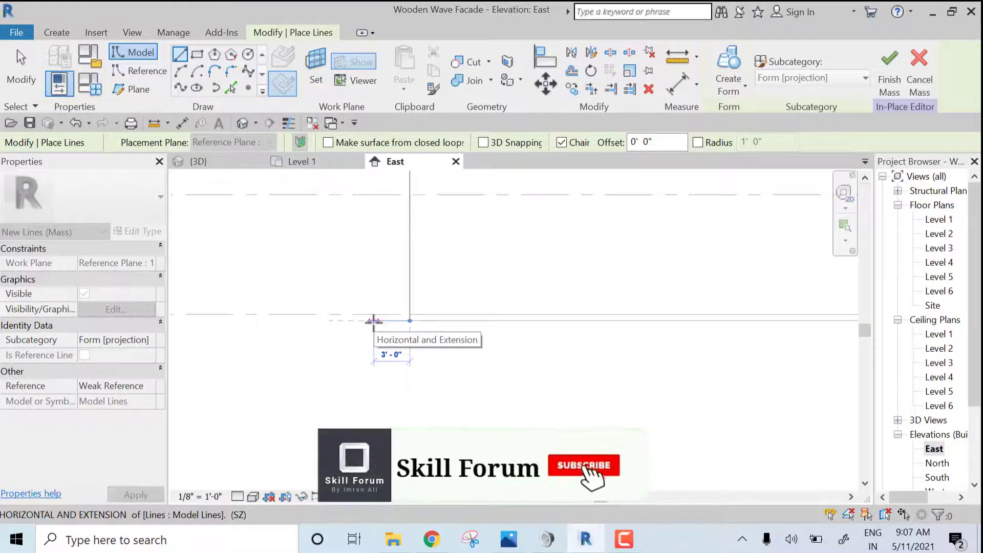
{"action": "left_click", "coordinate": [374, 321]}
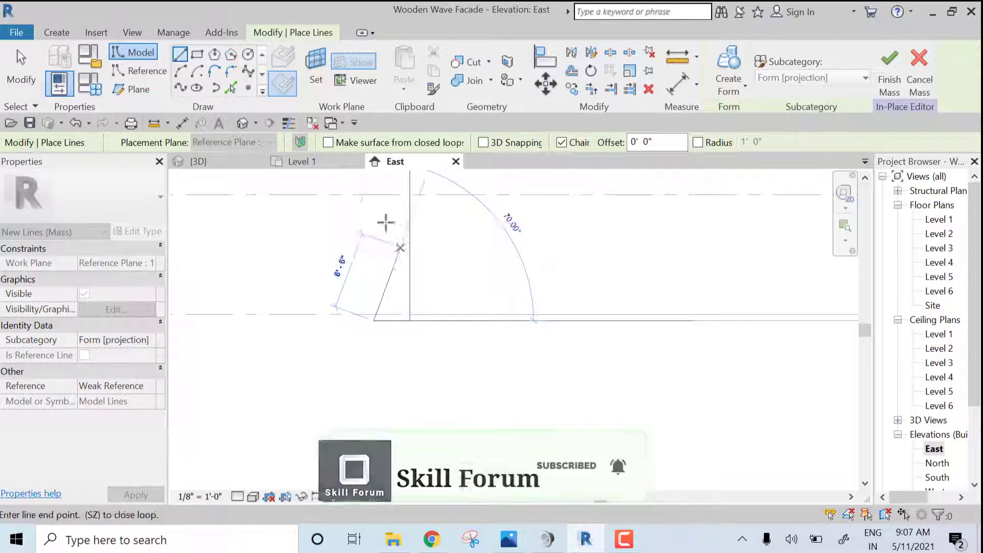
Step: Close the profile with a wavy spline from the base line's outer end, curving inward near Level 3 and outward at Level 5
{"action": "scroll", "coordinate": [409, 259], "scroll_direction": "down", "scroll_amount": 2}
{"action": "middle_click_drag", "start_coordinate": [439, 245], "coordinate": [406, 400]}
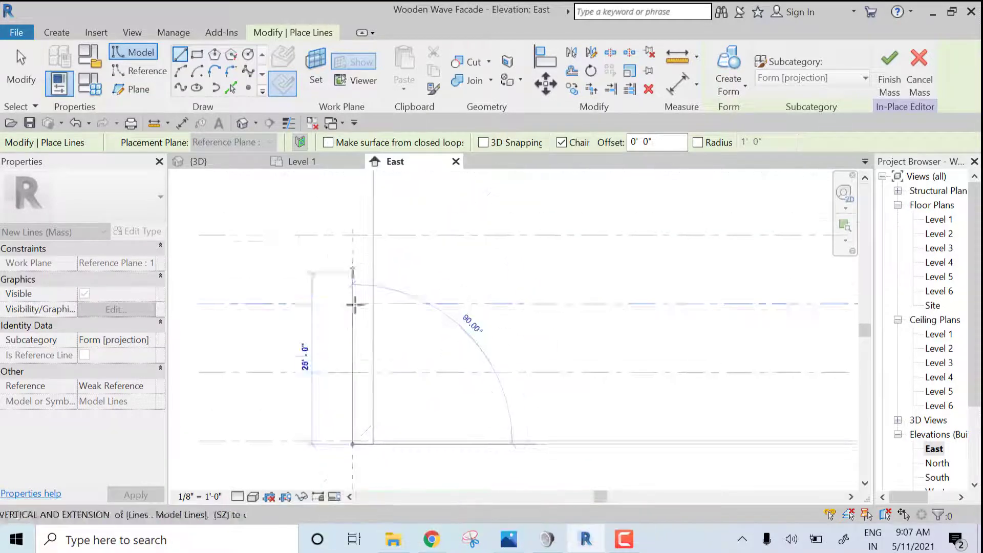
{"action": "left_click", "coordinate": [249, 72]}
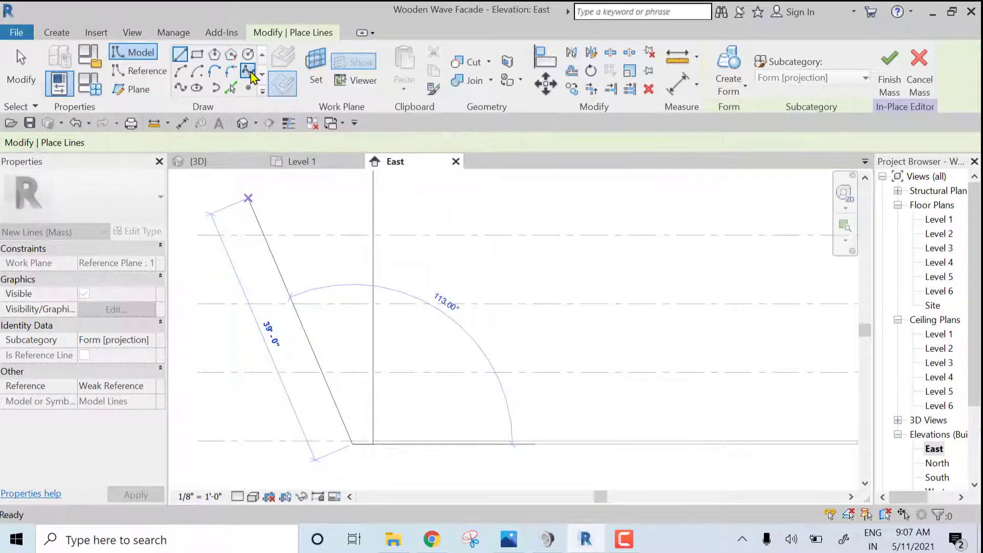
{"action": "scroll", "coordinate": [377, 235], "scroll_direction": "down", "scroll_amount": 3}
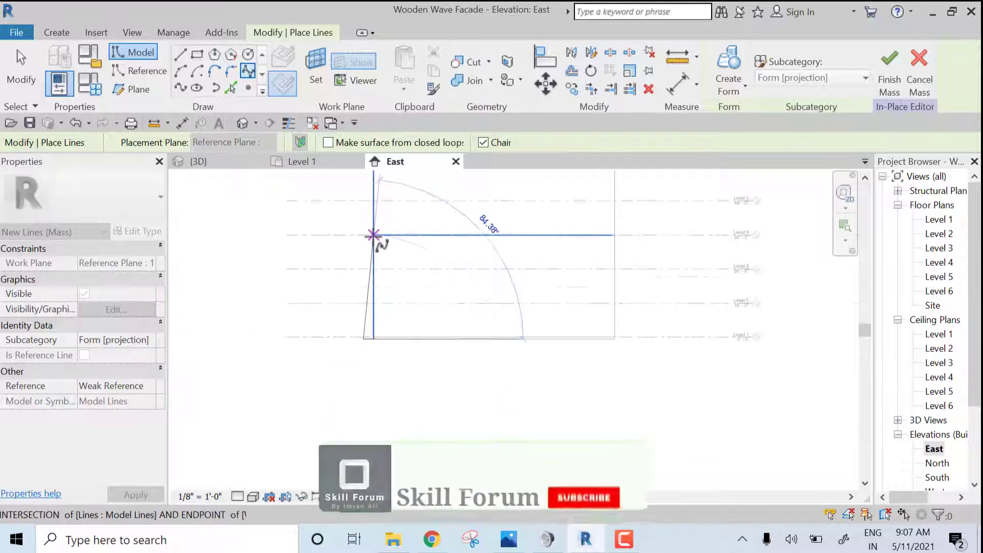
{"action": "middle_click_drag", "start_coordinate": [404, 254], "coordinate": [432, 311]}
{"action": "scroll", "coordinate": [389, 295], "scroll_direction": "up", "scroll_amount": 2}
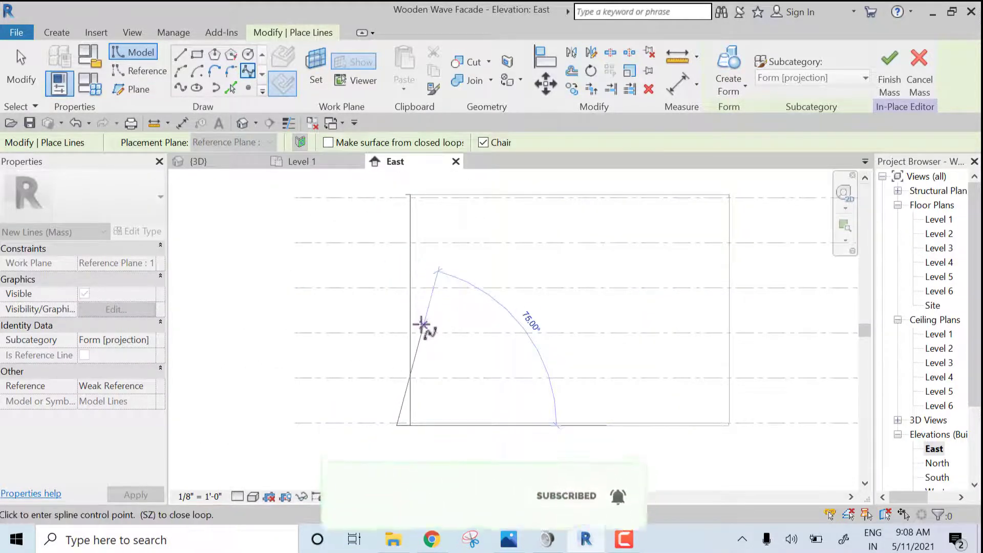
{"action": "left_click", "coordinate": [423, 324]}
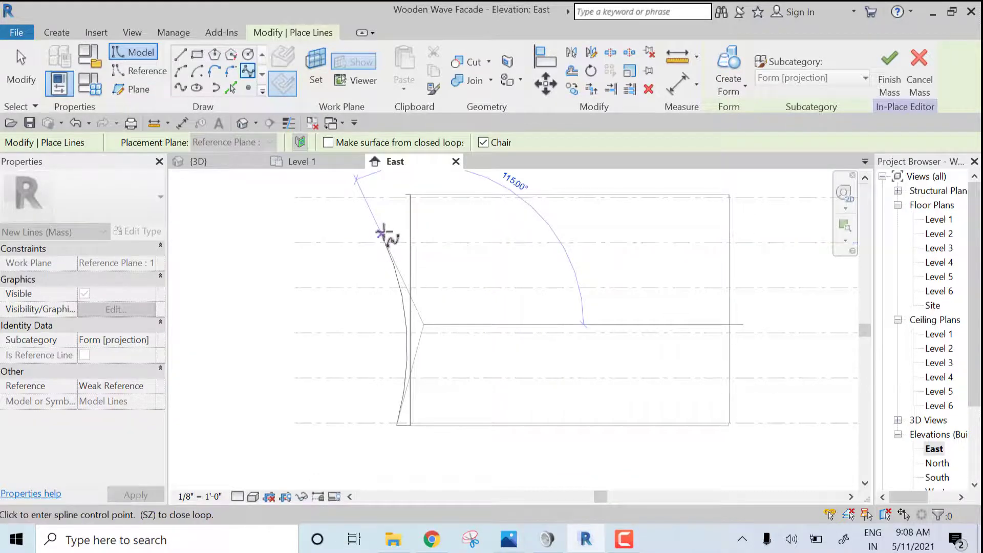
{"action": "left_click", "coordinate": [378, 243]}
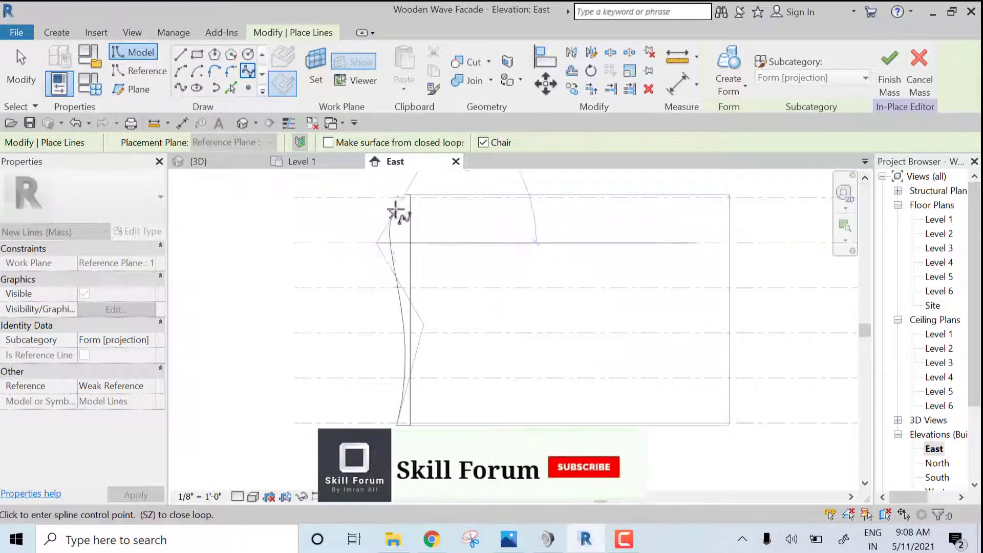
{"action": "scroll", "coordinate": [407, 200], "scroll_direction": "up", "scroll_amount": 5}
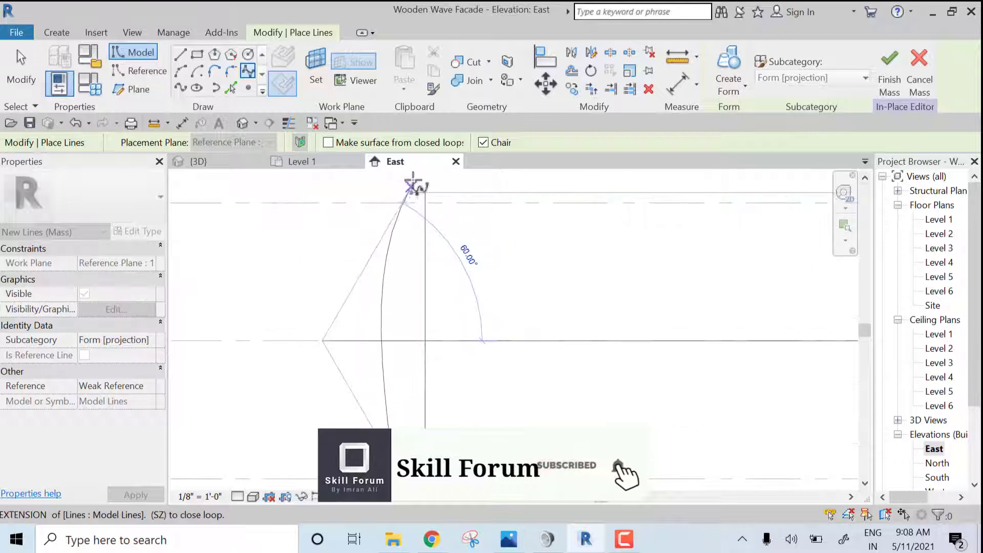
{"action": "scroll", "coordinate": [520, 257], "scroll_direction": "down", "scroll_amount": 5}
{"action": "right_click", "coordinate": [518, 256]}
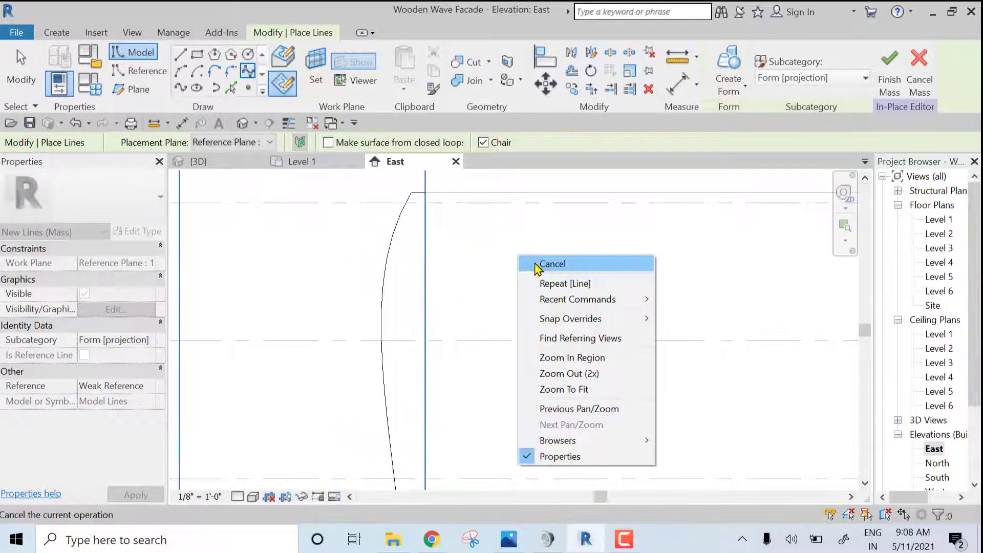
{"action": "left_click", "coordinate": [527, 262]}
{"action": "scroll", "coordinate": [532, 308], "scroll_direction": "down", "scroll_amount": 2}
{"action": "scroll", "coordinate": [527, 350], "scroll_direction": "down", "scroll_amount": 3}
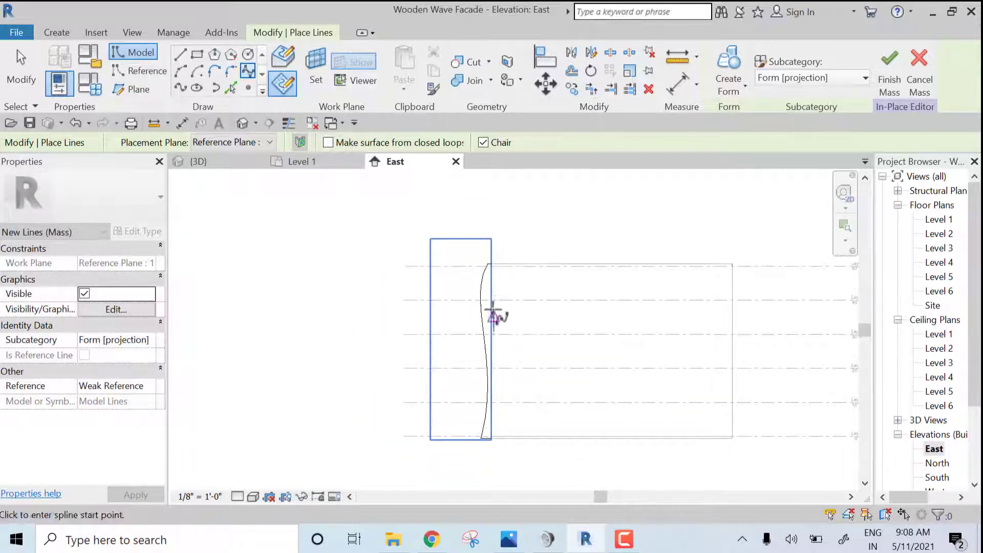
{"action": "right_click", "coordinate": [534, 221]}
{"action": "left_click", "coordinate": [560, 231]}
{"action": "right_click", "coordinate": [560, 239]}
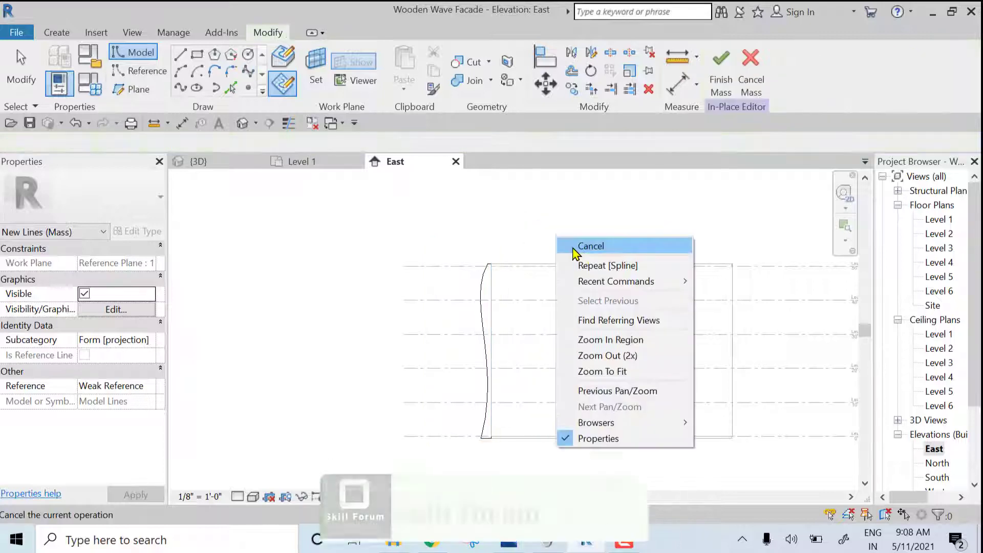
{"action": "left_click", "coordinate": [572, 247]}
Step: Select the closed wave profile and examine its spline's control points against the wall face and levels
{"action": "left_click", "coordinate": [501, 365]}
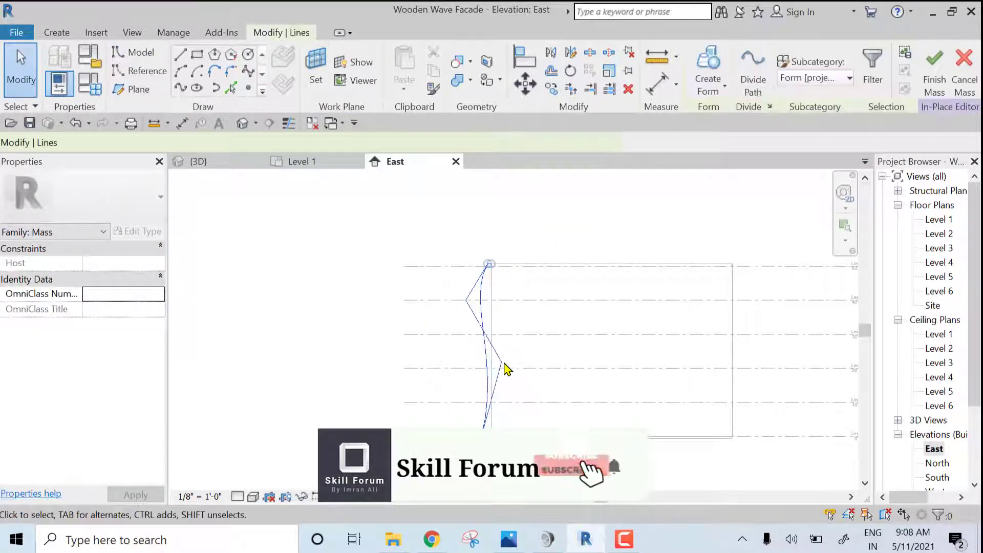
{"action": "left_click", "coordinate": [511, 378]}
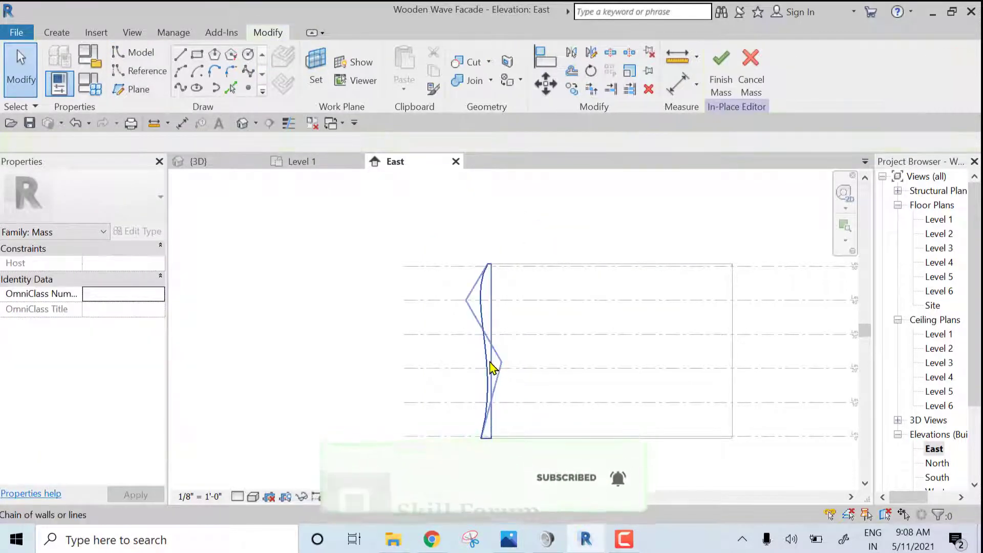
{"action": "left_click", "coordinate": [501, 378]}
{"action": "scroll", "coordinate": [473, 332], "scroll_direction": "up", "scroll_amount": 3}
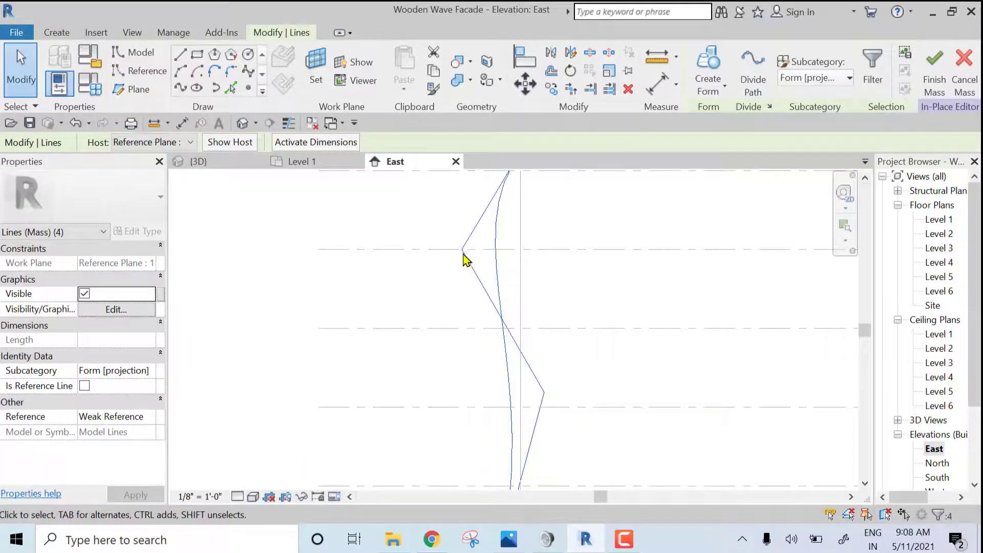
{"action": "key", "text": "Escape"}
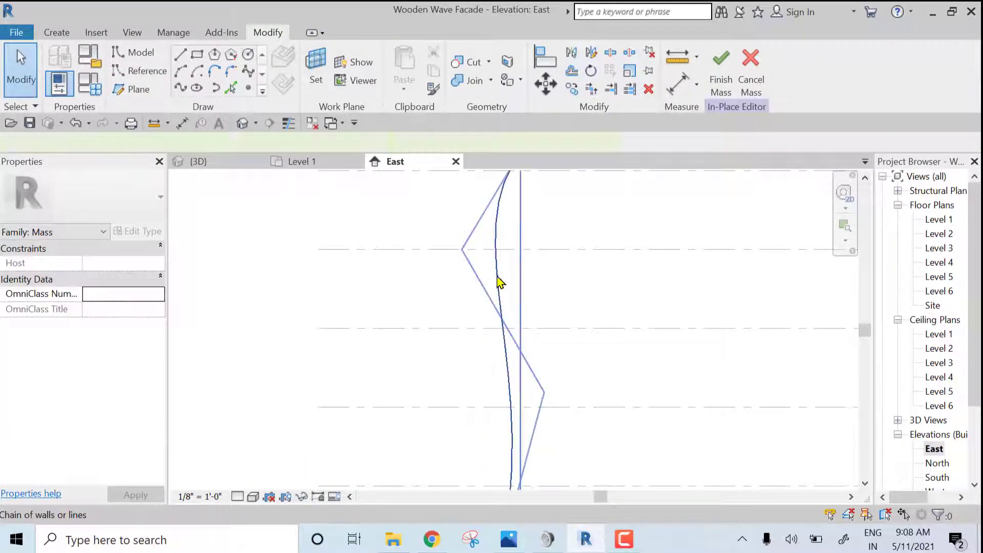
{"action": "left_click", "coordinate": [499, 282]}
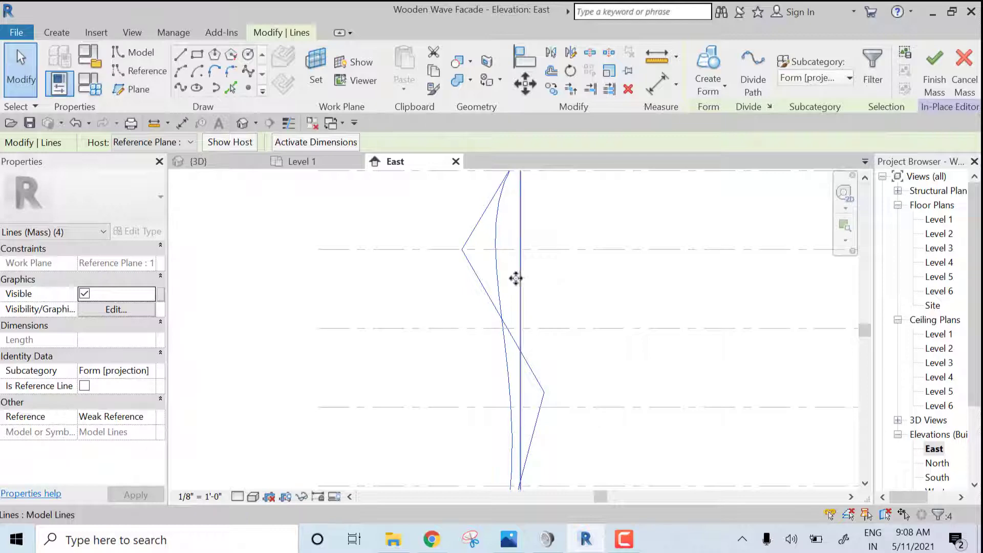
{"action": "scroll", "coordinate": [515, 278], "scroll_direction": "down", "scroll_amount": 2}
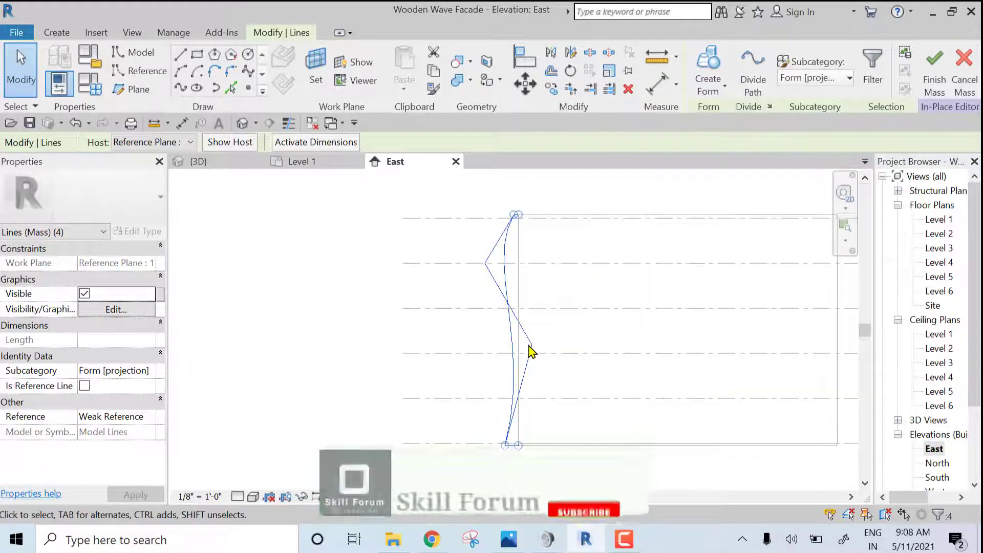
{"action": "key", "text": "Escape"}
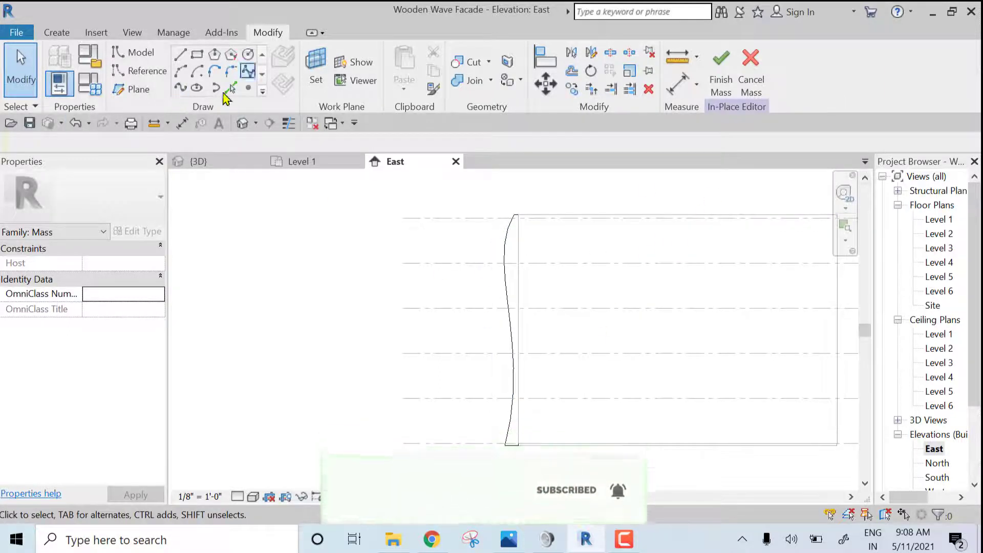
Step: On Reference Plane : 2, draw chained lines from 1'-6" outside the wall base, up the wall face, and outward at the top past the first profile
{"action": "left_click", "coordinate": [180, 55]}
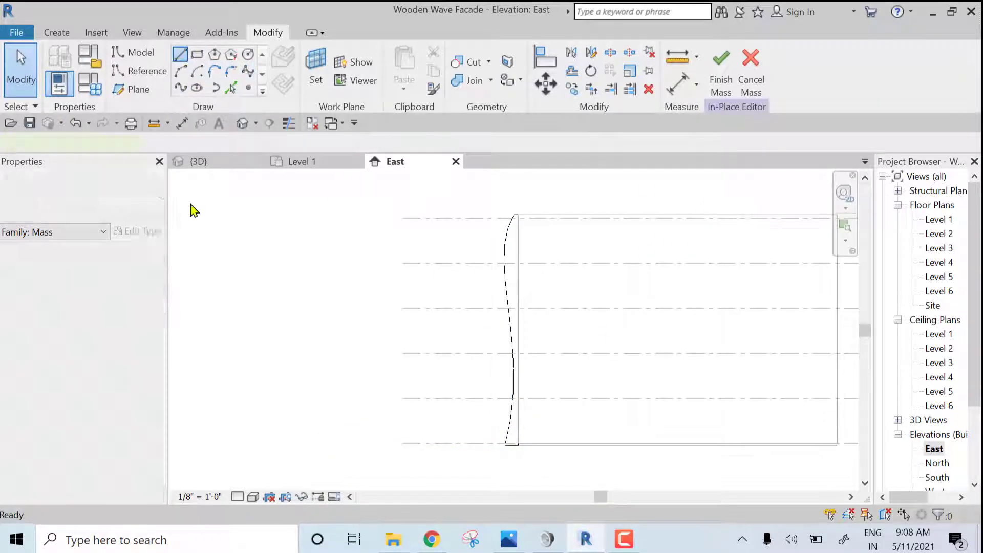
{"action": "left_click", "coordinate": [233, 143]}
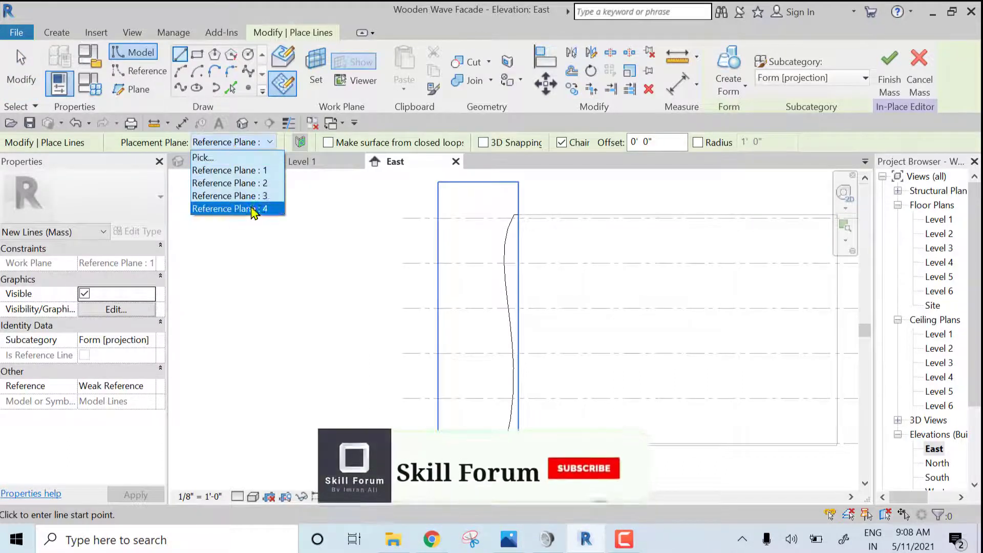
{"action": "left_click", "coordinate": [252, 185]}
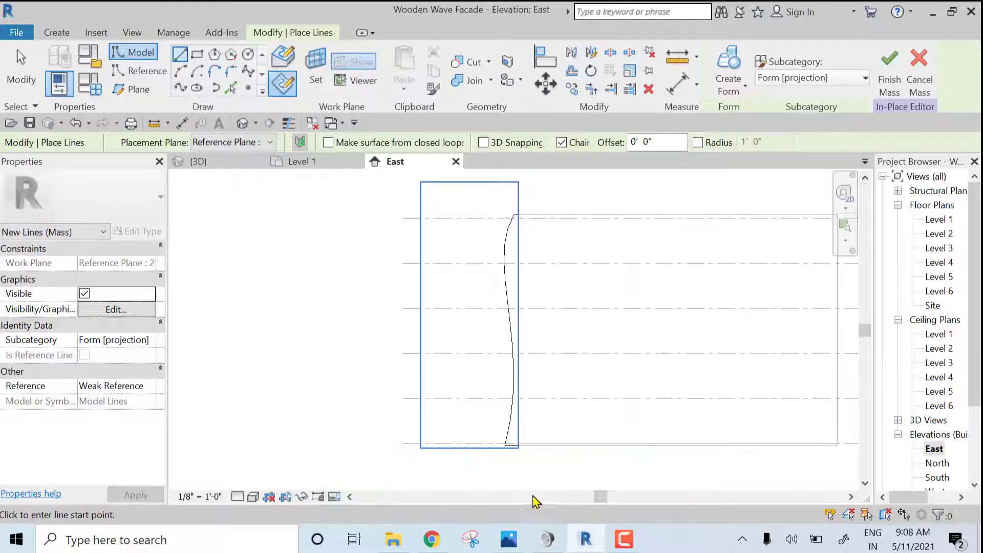
{"action": "scroll", "coordinate": [503, 430], "scroll_direction": "up", "scroll_amount": 1}
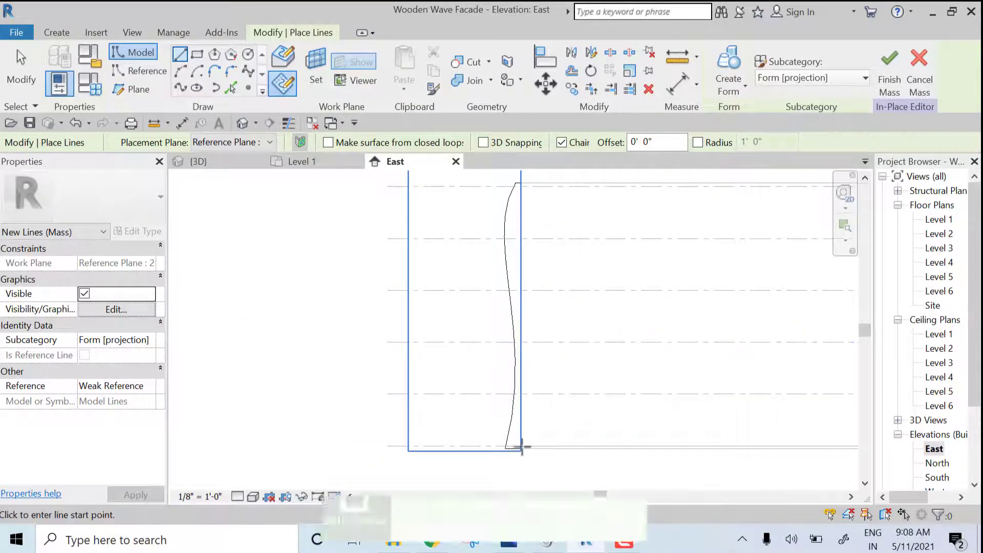
{"action": "scroll", "coordinate": [520, 448], "scroll_direction": "up", "scroll_amount": 3}
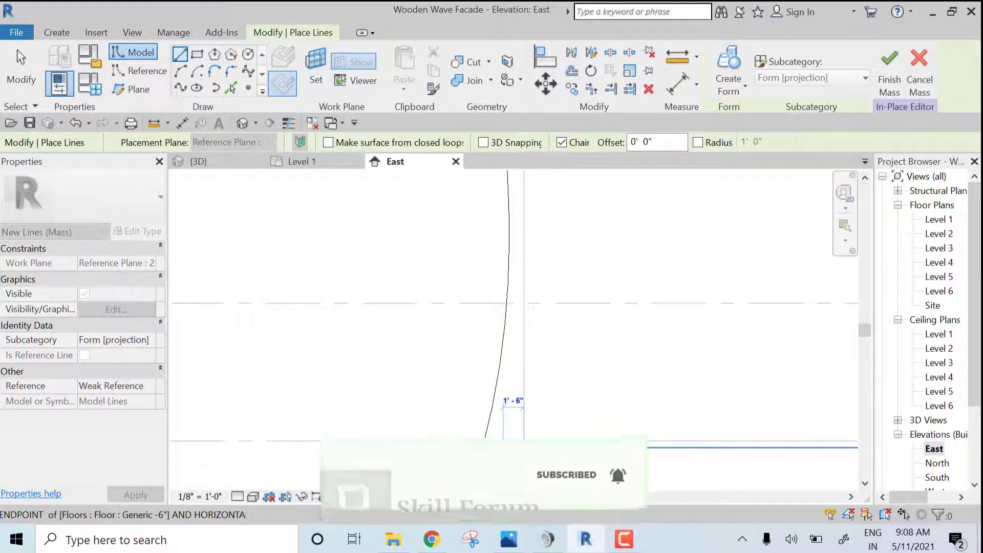
{"action": "left_click", "coordinate": [523, 447]}
{"action": "middle_click_drag", "start_coordinate": [551, 232], "coordinate": [516, 437]}
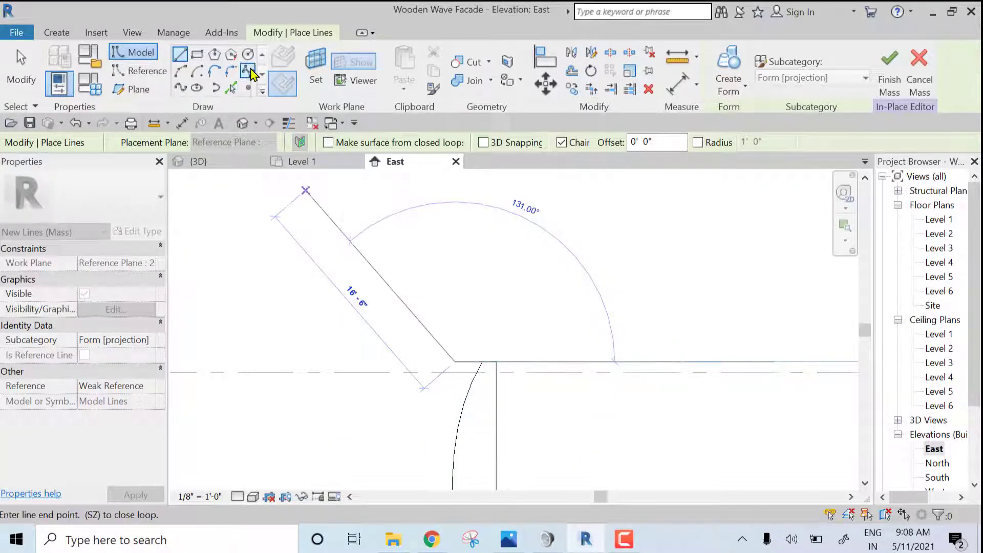
Step: Close the second profile with a spline from the top line's outer end, pulled inward at Level 5 and outward just below Level 3
{"action": "left_click", "coordinate": [249, 72]}
{"action": "scroll", "coordinate": [474, 404], "scroll_direction": "down", "scroll_amount": 5}
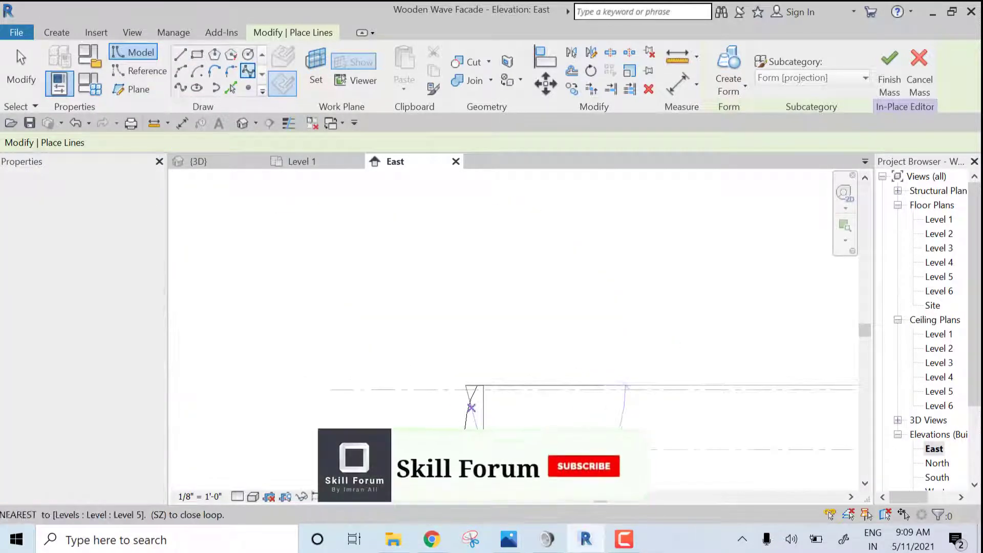
{"action": "middle_click_drag", "start_coordinate": [499, 430], "coordinate": [507, 201]}
{"action": "scroll", "coordinate": [484, 204], "scroll_direction": "up", "scroll_amount": 4}
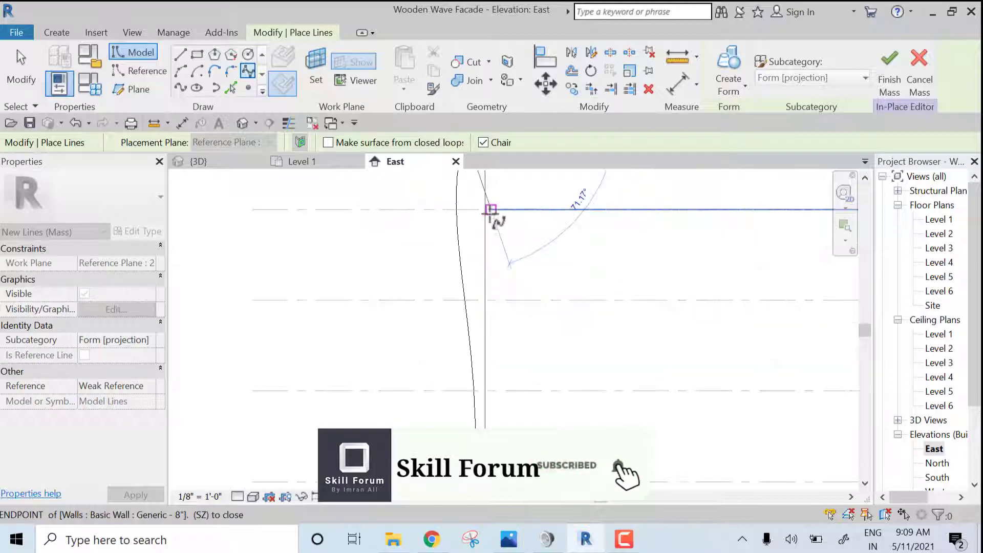
{"action": "left_click", "coordinate": [502, 212]}
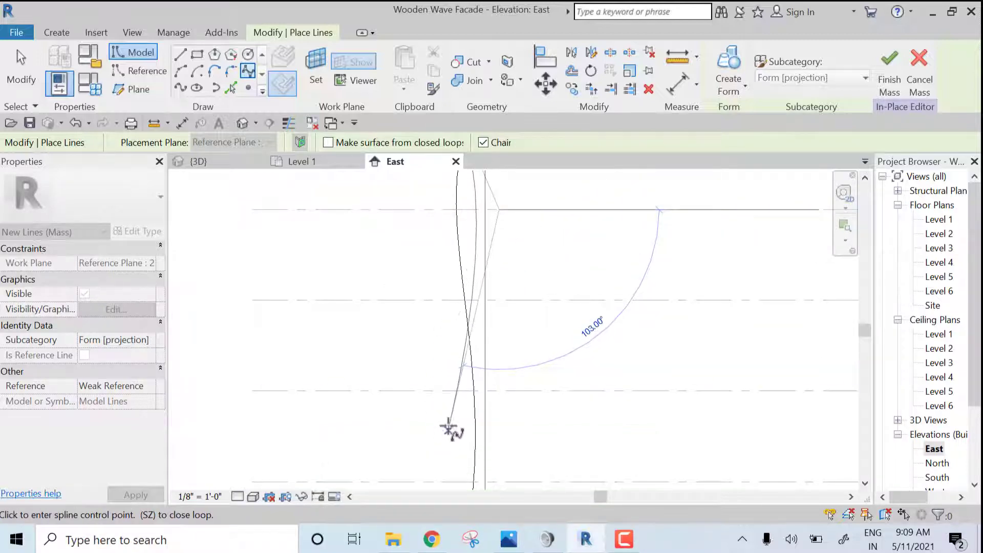
{"action": "left_click", "coordinate": [449, 420]}
{"action": "middle_click_drag", "start_coordinate": [475, 454], "coordinate": [471, 339]}
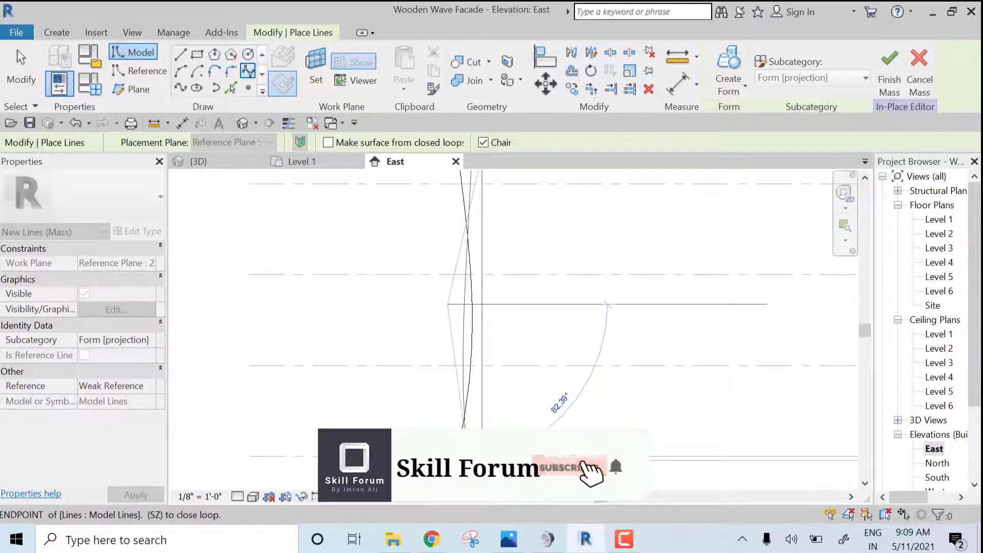
{"action": "scroll", "coordinate": [468, 461], "scroll_direction": "up", "scroll_amount": 3}
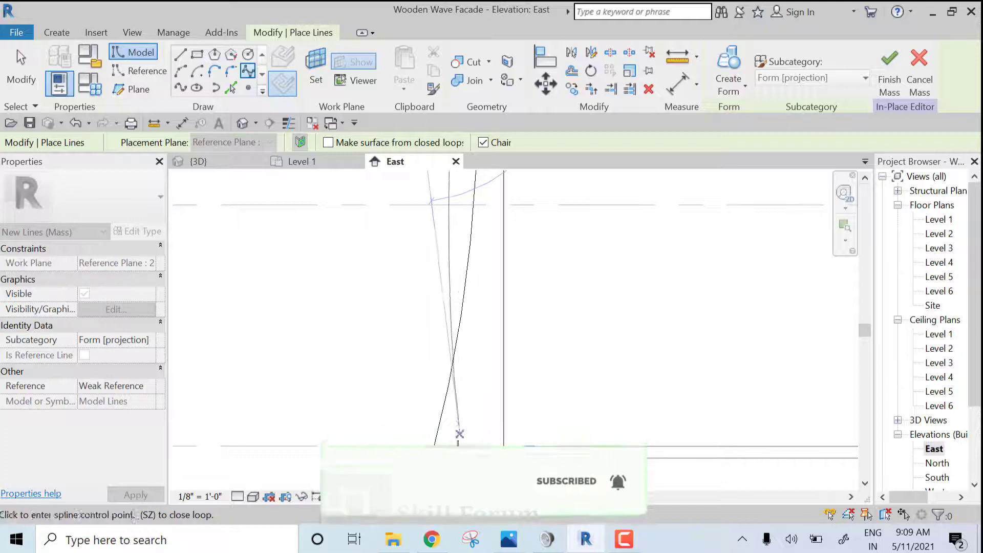
{"action": "left_click", "coordinate": [467, 458]}
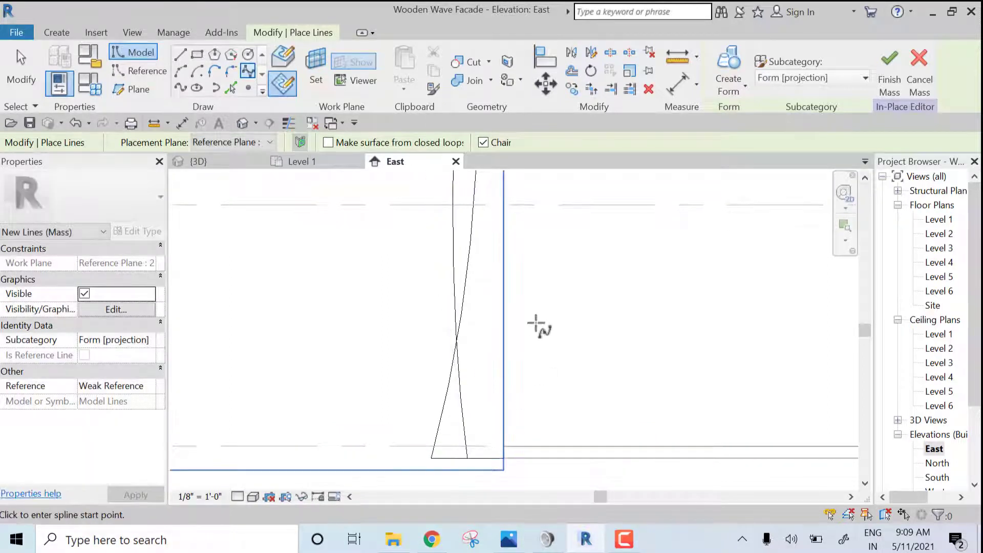
Step: On Reference Plane : 3, draw chained lines from 2'-0" outside the wall's top corner, down the wall face, and a short way outward at the base
{"action": "scroll", "coordinate": [532, 326], "scroll_direction": "down", "scroll_amount": 2}
{"action": "scroll", "coordinate": [522, 328], "scroll_direction": "down", "scroll_amount": 2}
{"action": "middle_click_drag", "start_coordinate": [560, 274], "coordinate": [564, 401]}
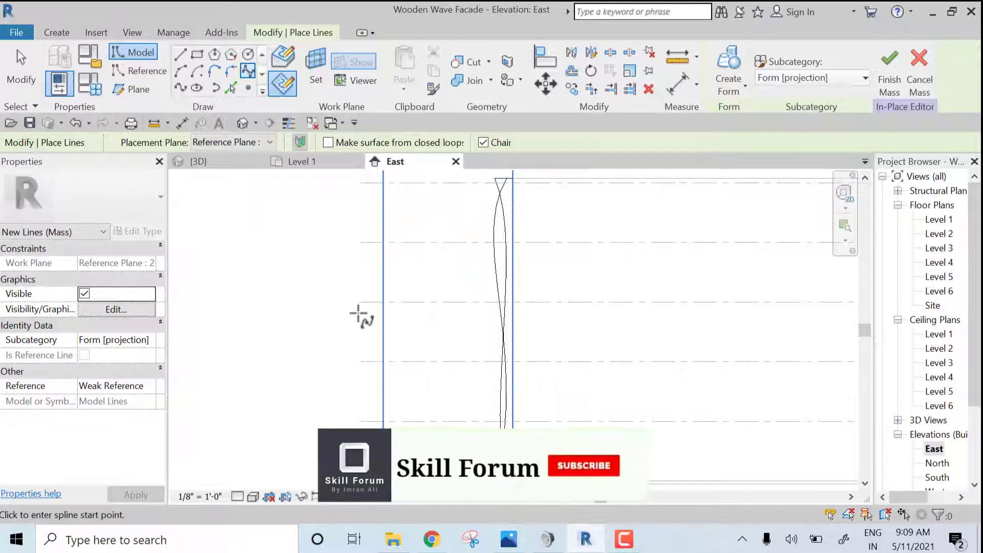
{"action": "left_click", "coordinate": [183, 54]}
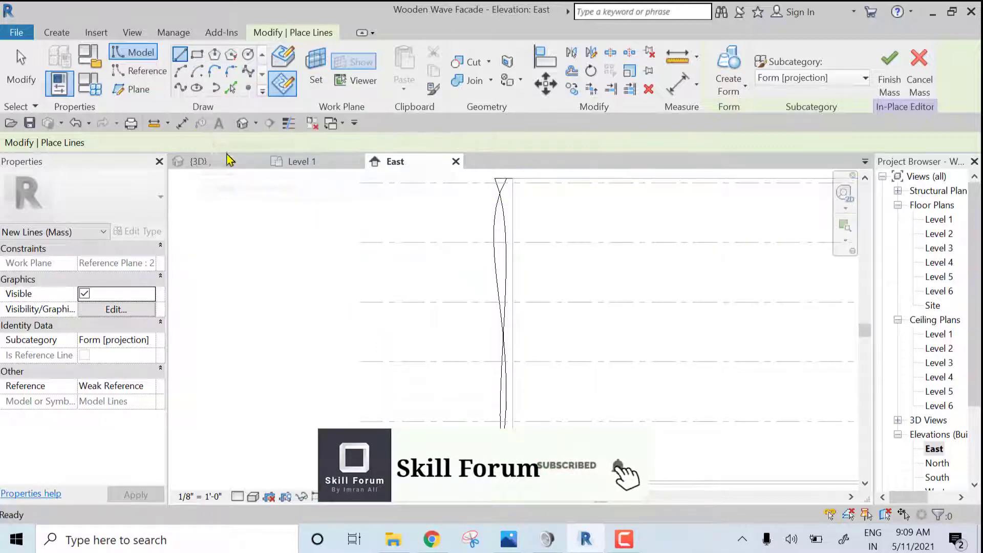
{"action": "left_click", "coordinate": [246, 142]}
{"action": "left_click", "coordinate": [264, 196]}
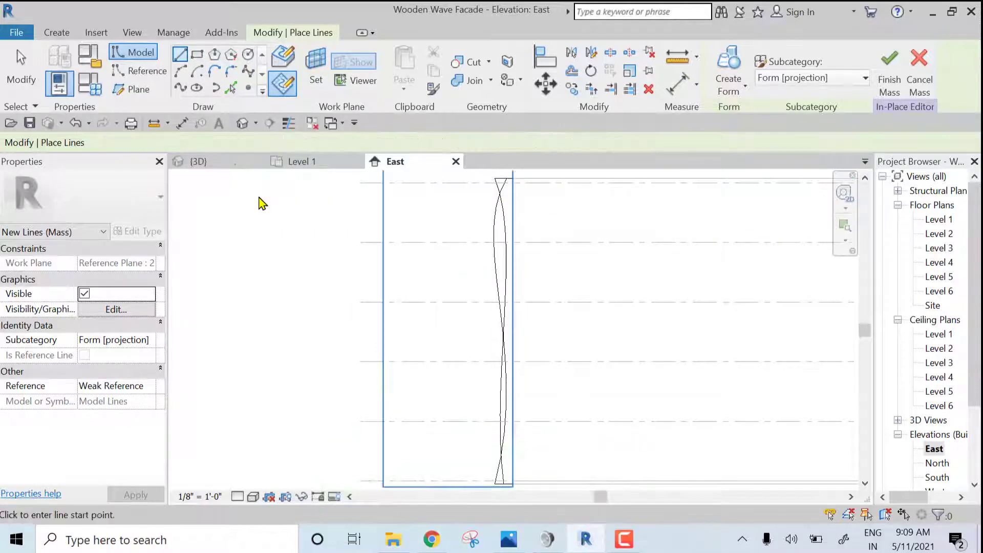
{"action": "scroll", "coordinate": [526, 262], "scroll_direction": "down", "scroll_amount": 1}
{"action": "middle_click_drag", "start_coordinate": [570, 261], "coordinate": [584, 344]}
{"action": "scroll", "coordinate": [518, 262], "scroll_direction": "up", "scroll_amount": 5}
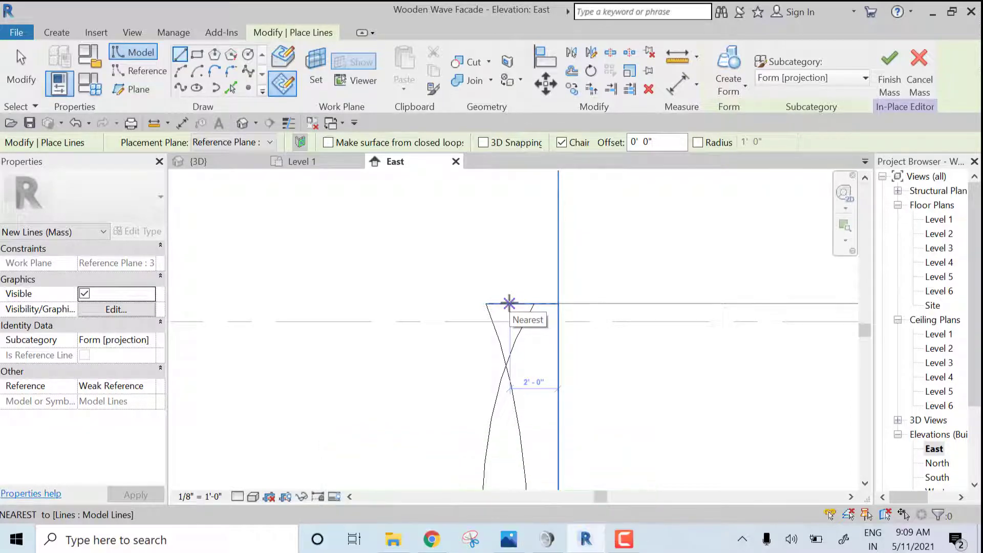
{"action": "left_click", "coordinate": [558, 303]}
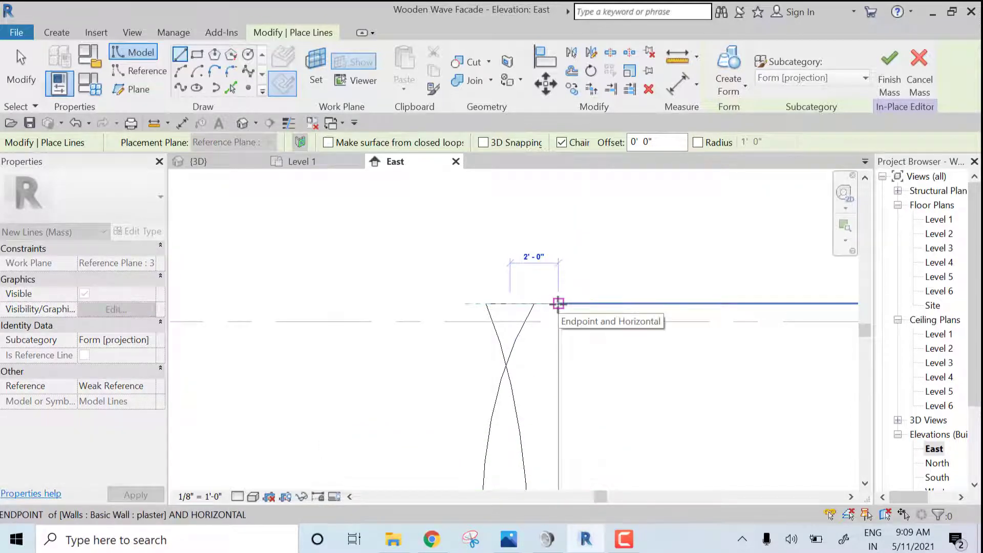
{"action": "middle_click_drag", "start_coordinate": [565, 434], "coordinate": [532, 196]}
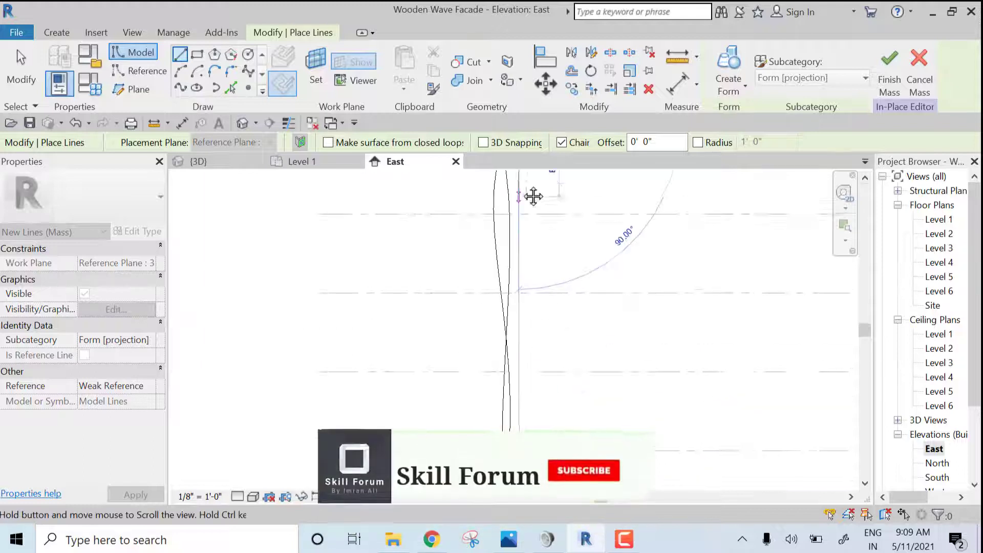
{"action": "middle_click_drag", "start_coordinate": [535, 421], "coordinate": [524, 294]}
{"action": "scroll", "coordinate": [516, 321], "scroll_direction": "up", "scroll_amount": 6}
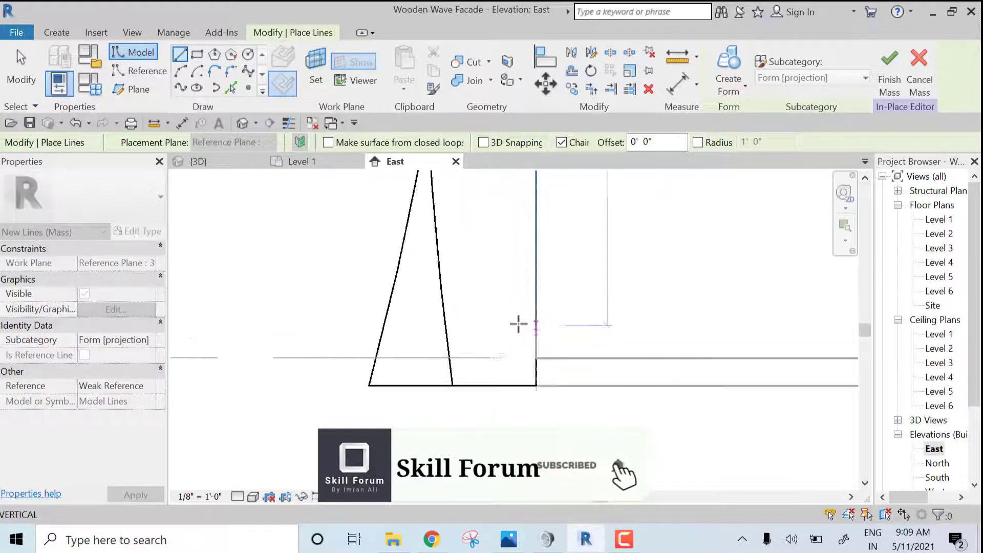
{"action": "left_click", "coordinate": [536, 385]}
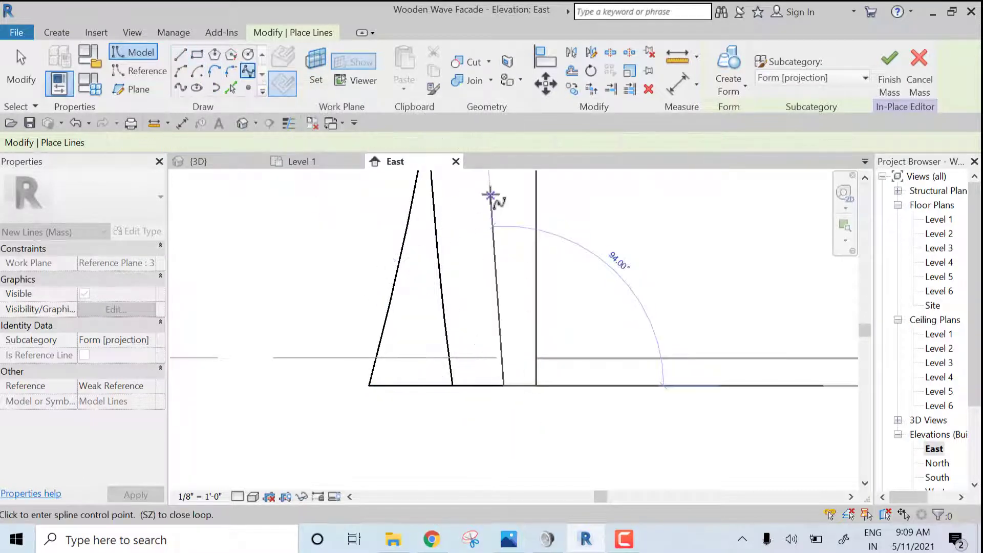
Step: Close the third profile with a spline from the base line's outer end, pulled inward just below Level 3 and outward near Level 5
{"action": "middle_click_drag", "start_coordinate": [493, 197], "coordinate": [501, 432]}
{"action": "scroll", "coordinate": [479, 281], "scroll_direction": "down", "scroll_amount": 5}
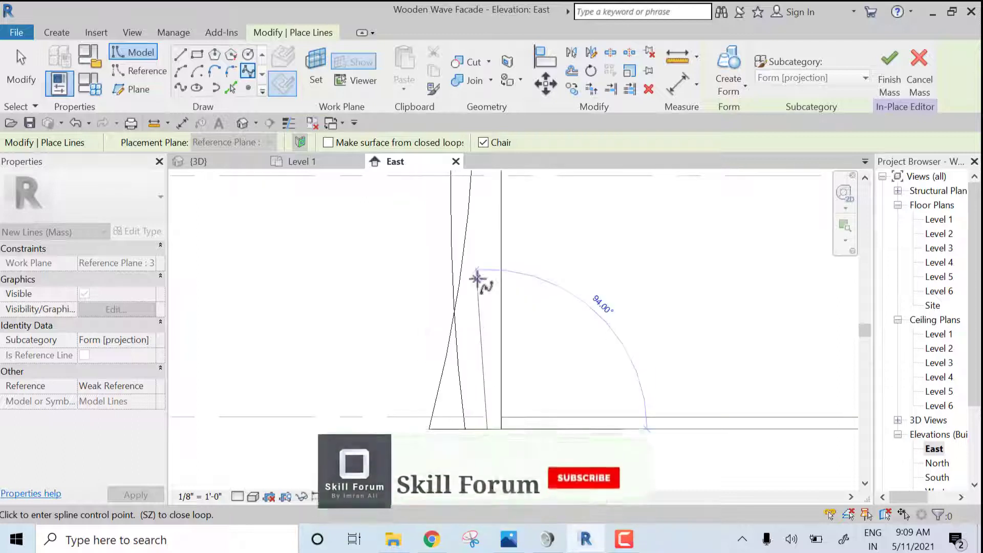
{"action": "middle_click_drag", "start_coordinate": [521, 240], "coordinate": [549, 393]}
{"action": "scroll", "coordinate": [517, 340], "scroll_direction": "down", "scroll_amount": 2}
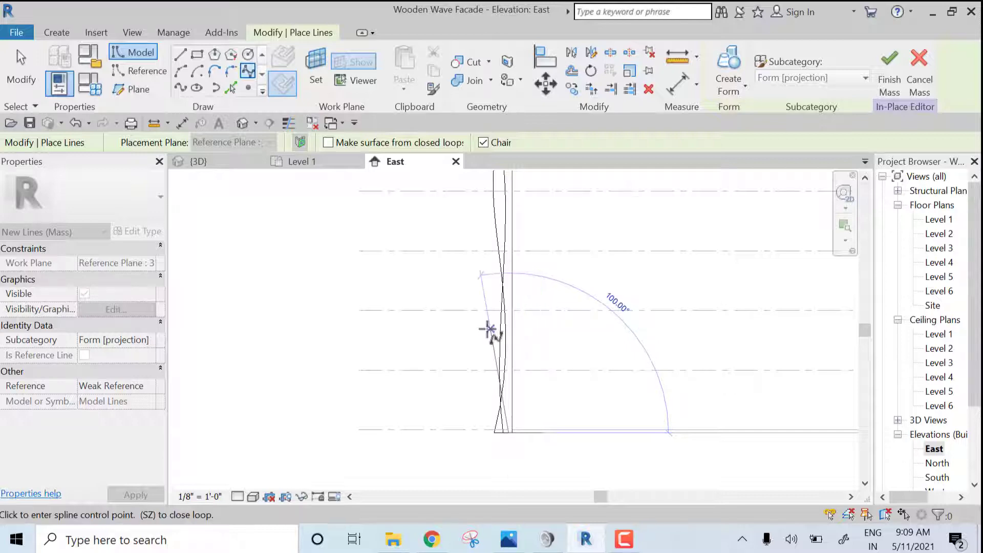
{"action": "left_click", "coordinate": [527, 328]}
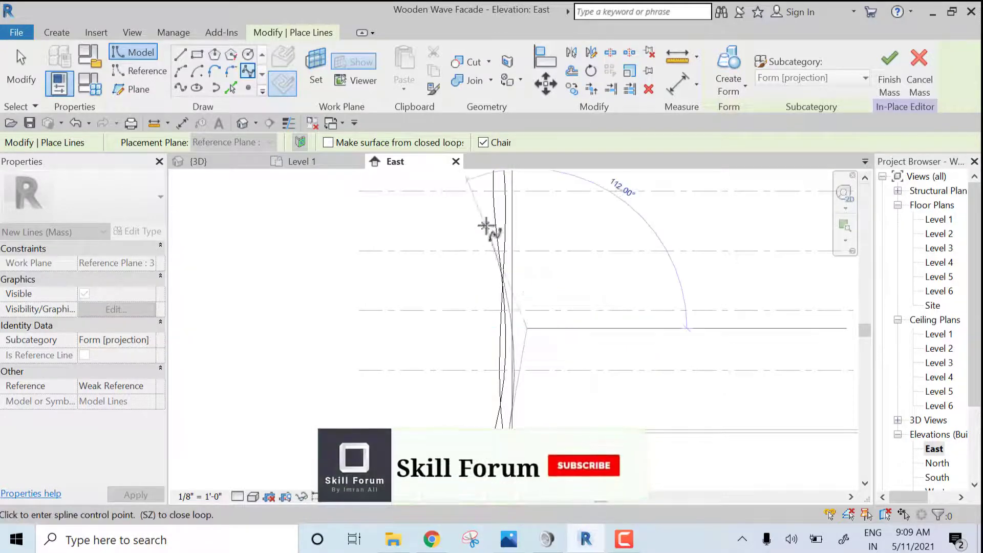
{"action": "middle_click_drag", "start_coordinate": [508, 339], "coordinate": [508, 499]}
{"action": "scroll", "coordinate": [478, 381], "scroll_direction": "down", "scroll_amount": 1}
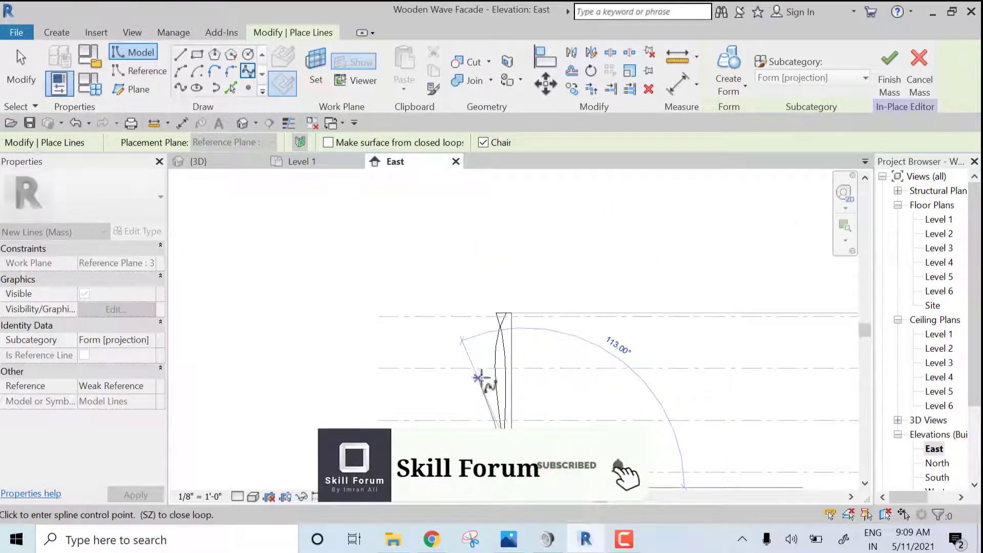
{"action": "left_click", "coordinate": [489, 377]}
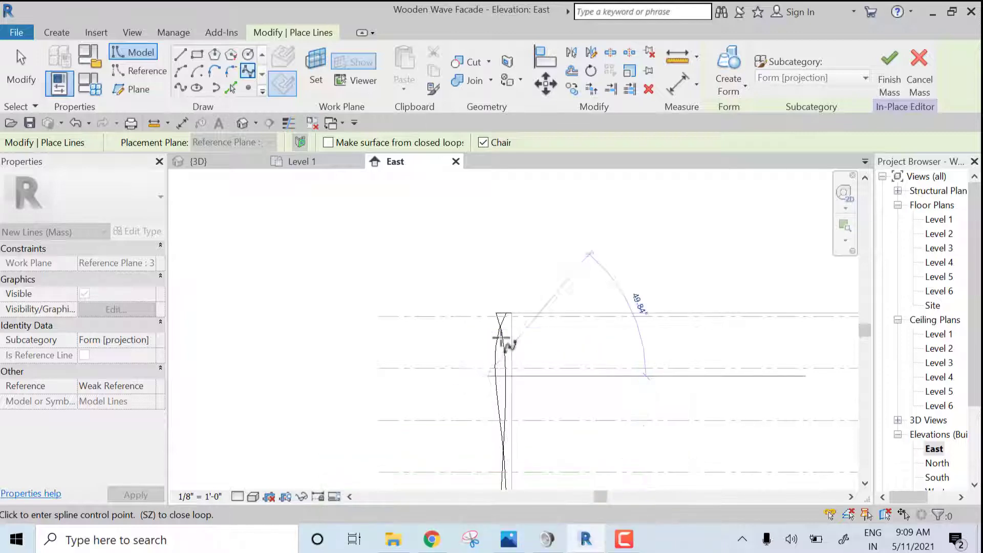
{"action": "scroll", "coordinate": [493, 315], "scroll_direction": "up", "scroll_amount": 5}
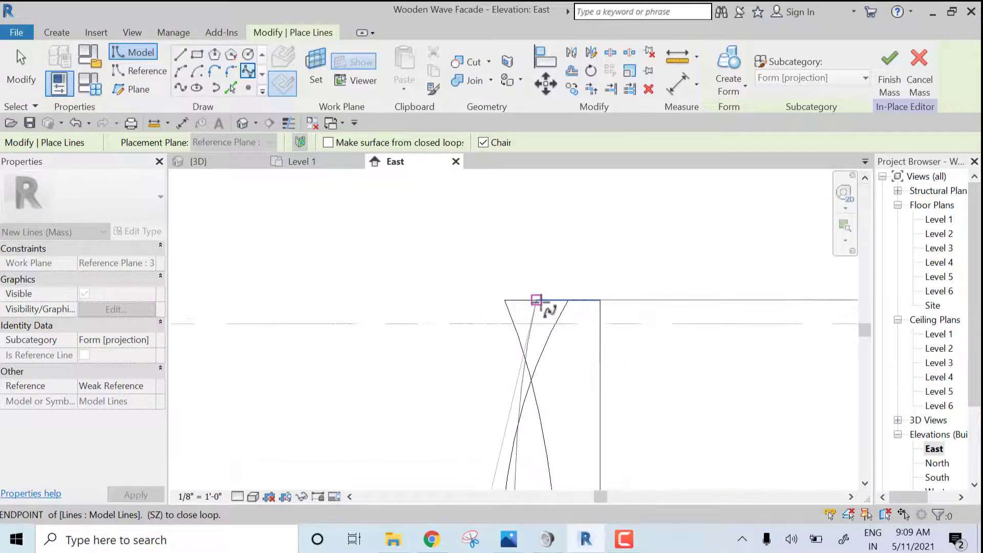
{"action": "key", "text": "Escape"}
Step: Select the third profile's spline and move its control point below Level 3 slightly outward so the curve stays clear of the wall face
{"action": "scroll", "coordinate": [650, 372], "scroll_direction": "down", "scroll_amount": 1}
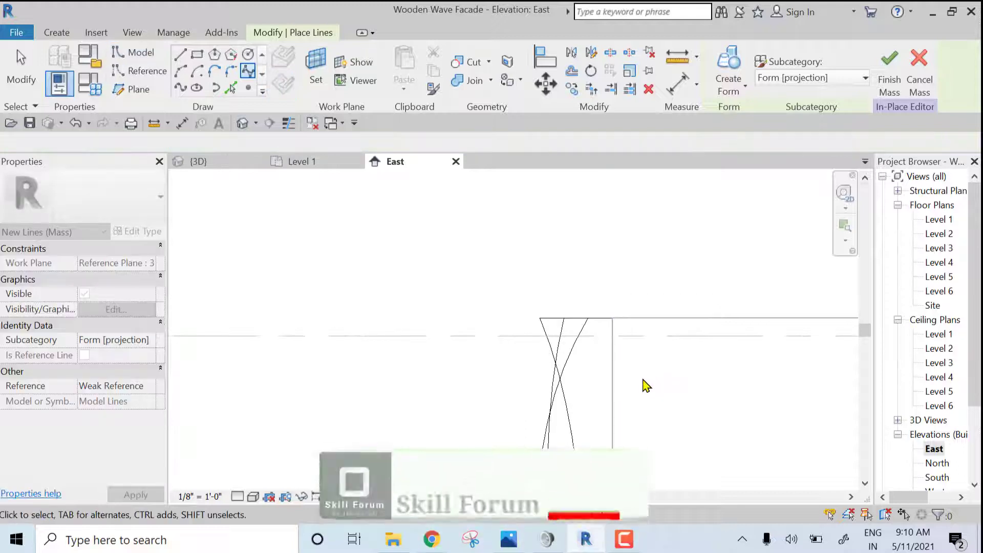
{"action": "middle_click_drag", "start_coordinate": [643, 371], "coordinate": [523, 227]}
{"action": "left_click", "coordinate": [439, 215]}
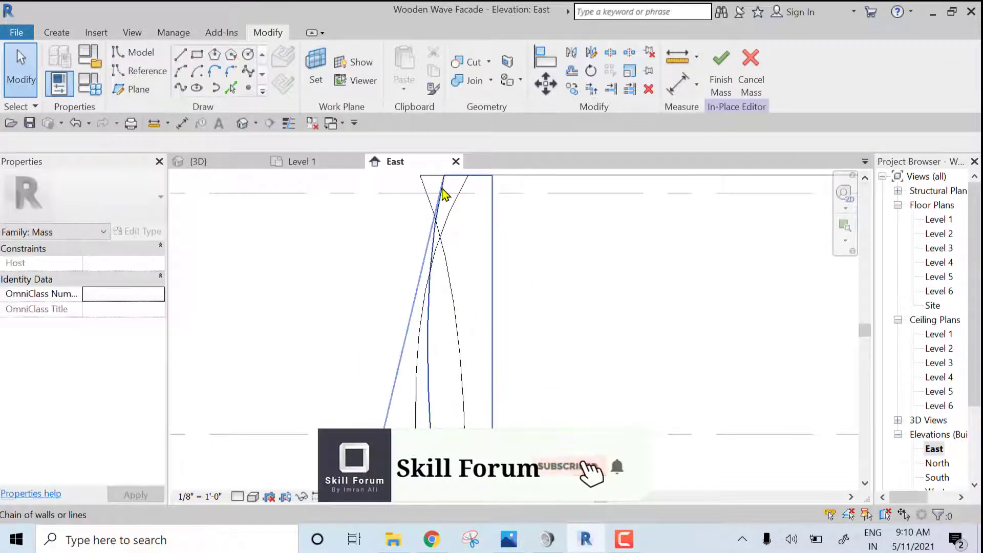
{"action": "left_click", "coordinate": [434, 471]}
{"action": "middle_click_drag", "start_coordinate": [434, 471], "coordinate": [406, 304]}
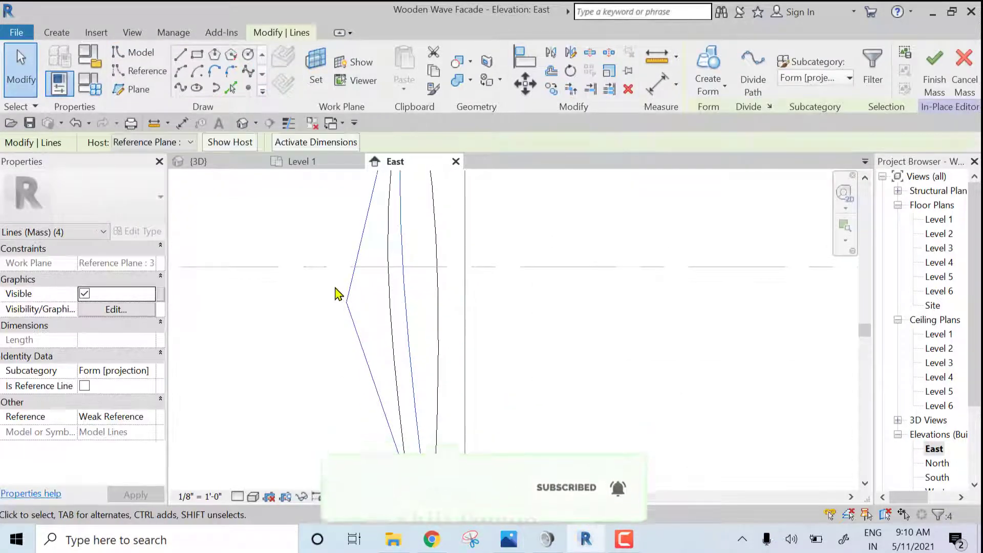
{"action": "left_click", "coordinate": [413, 372]}
{"action": "scroll", "coordinate": [500, 369], "scroll_direction": "down", "scroll_amount": 2}
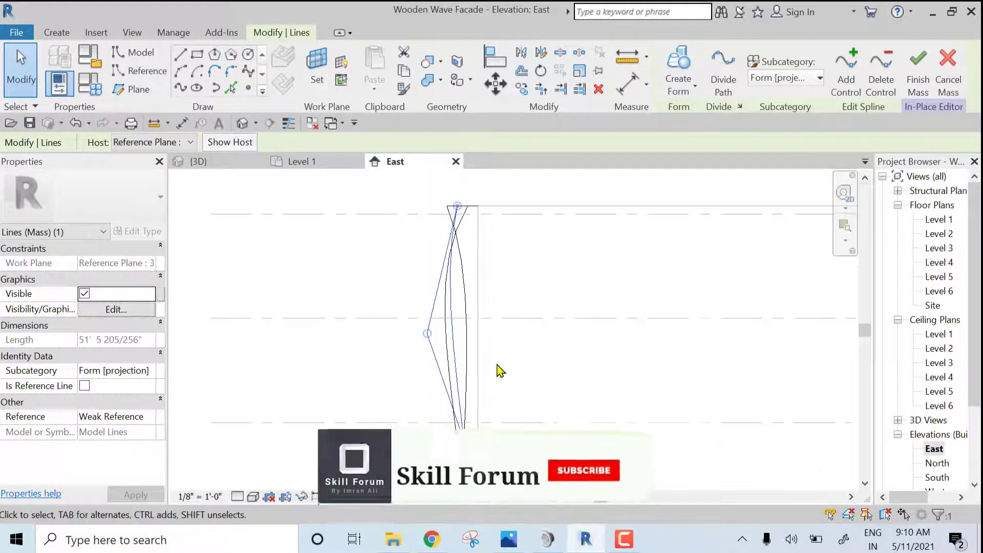
{"action": "middle_click_drag", "start_coordinate": [501, 369], "coordinate": [443, 270]}
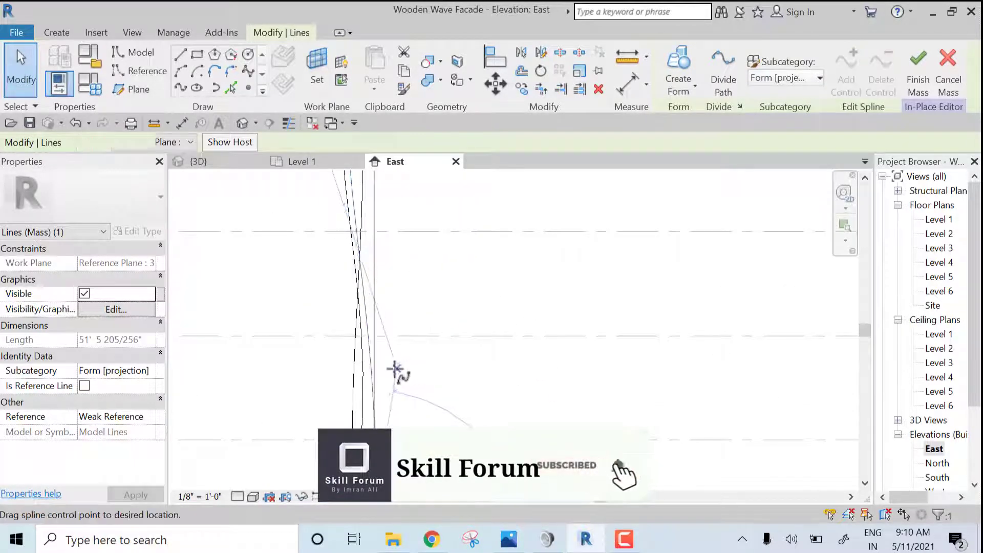
{"action": "left_click_drag", "start_coordinate": [388, 370], "coordinate": [375, 370]}
{"action": "middle_click_drag", "start_coordinate": [461, 379], "coordinate": [526, 289]}
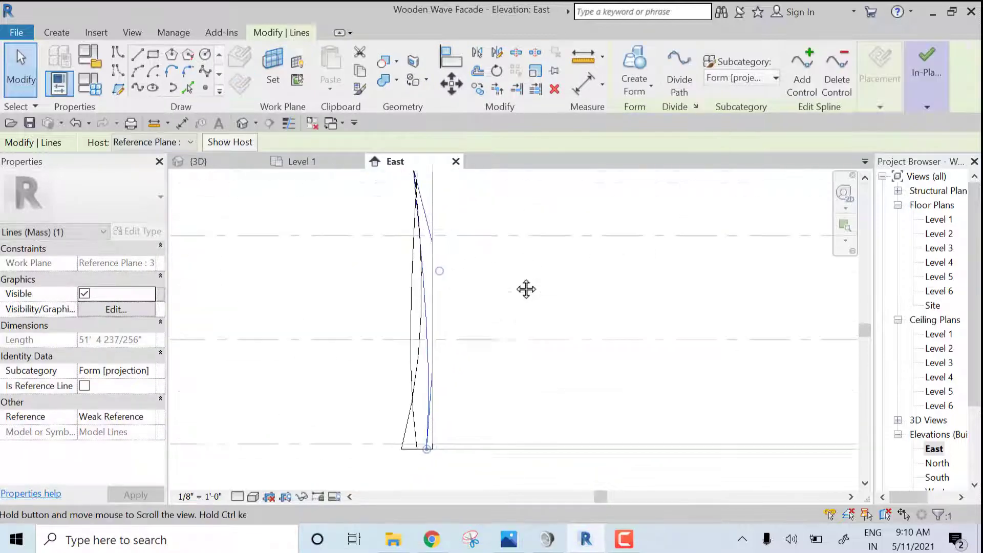
{"action": "scroll", "coordinate": [448, 390], "scroll_direction": "up", "scroll_amount": 2}
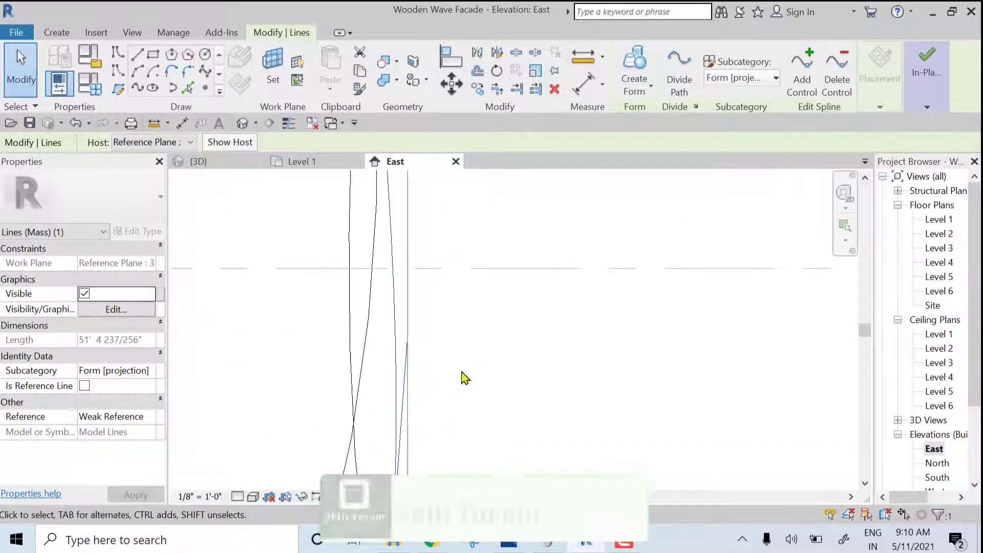
{"action": "left_click", "coordinate": [490, 371]}
Step: Select the first profile's spline and move its outer control point at Level 5 slightly down and closer to the wall
{"action": "scroll", "coordinate": [448, 367], "scroll_direction": "down", "scroll_amount": 2}
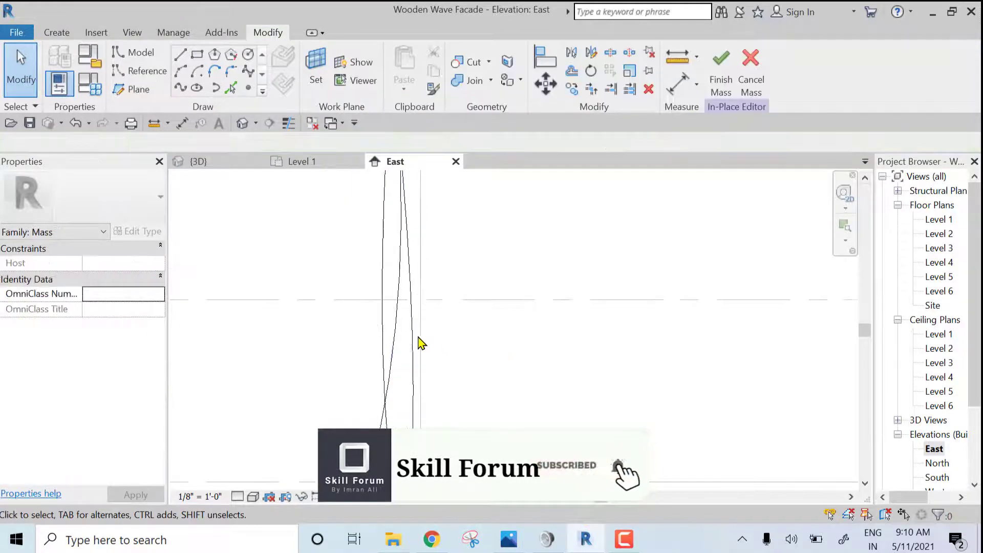
{"action": "left_click", "coordinate": [416, 336]}
{"action": "middle_click_drag", "start_coordinate": [499, 239], "coordinate": [597, 482]}
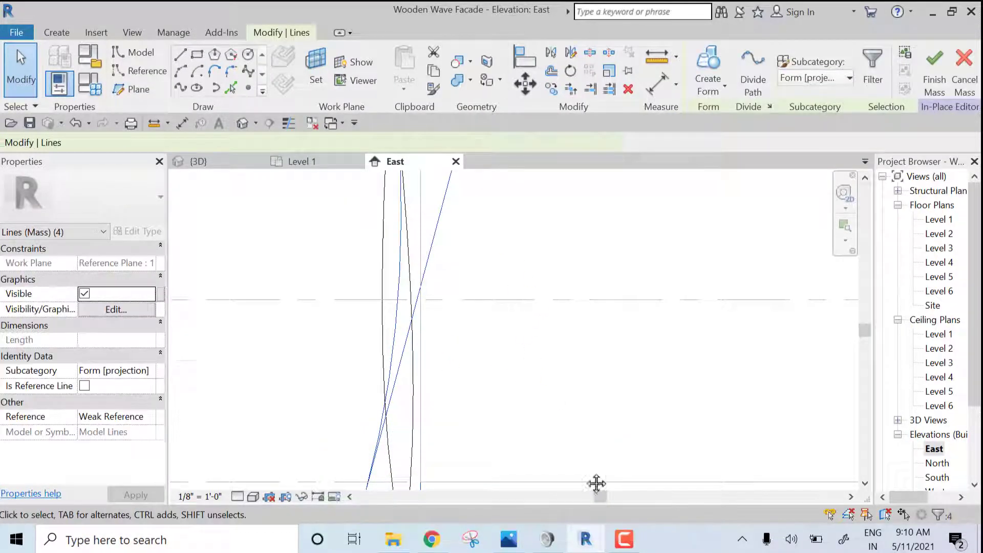
{"action": "middle_click_drag", "start_coordinate": [508, 230], "coordinate": [536, 519]}
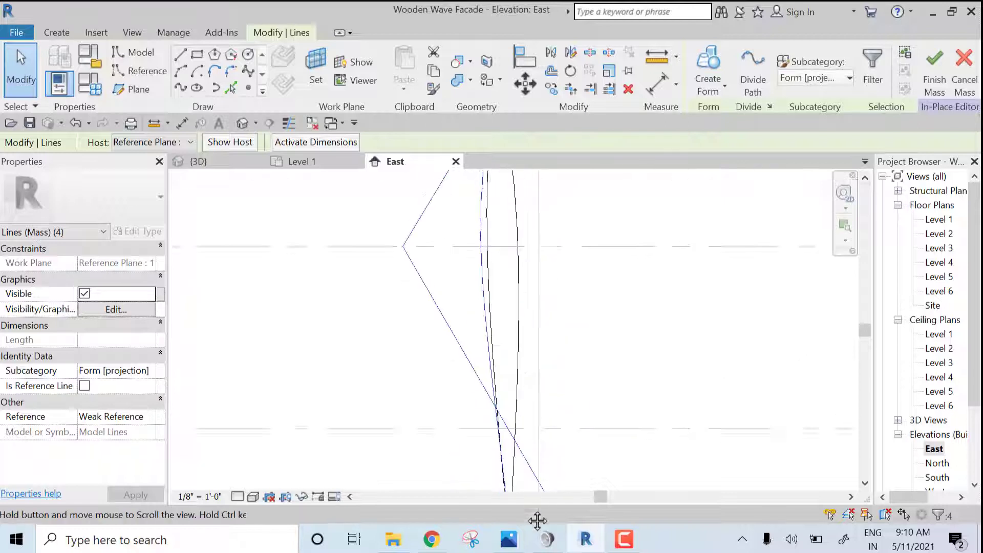
{"action": "left_click", "coordinate": [477, 242]}
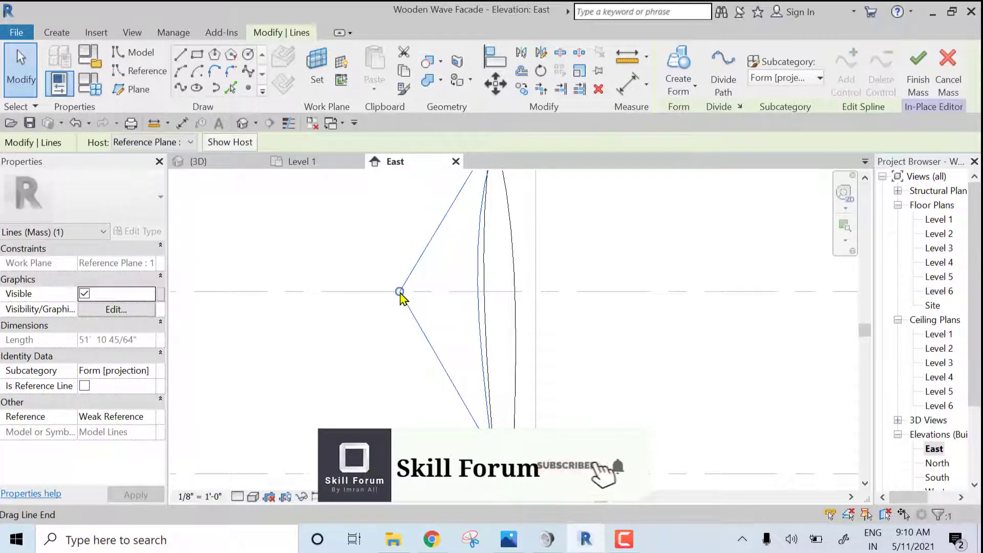
{"action": "left_click_drag", "start_coordinate": [409, 303], "coordinate": [448, 337]}
{"action": "left_click", "coordinate": [631, 263]}
{"action": "middle_click_drag", "start_coordinate": [610, 340], "coordinate": [531, 107]}
{"action": "middle_click_drag", "start_coordinate": [599, 410], "coordinate": [581, 206]}
{"action": "scroll", "coordinate": [540, 367], "scroll_direction": "down", "scroll_amount": 3}
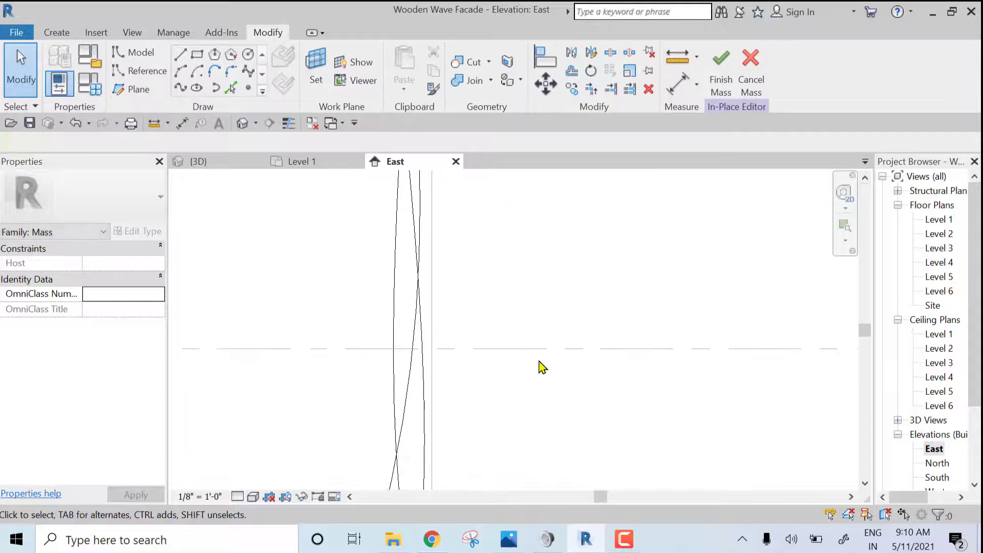
{"action": "middle_click_drag", "start_coordinate": [540, 375], "coordinate": [569, 409]}
{"action": "scroll", "coordinate": [545, 283], "scroll_direction": "down", "scroll_amount": 1}
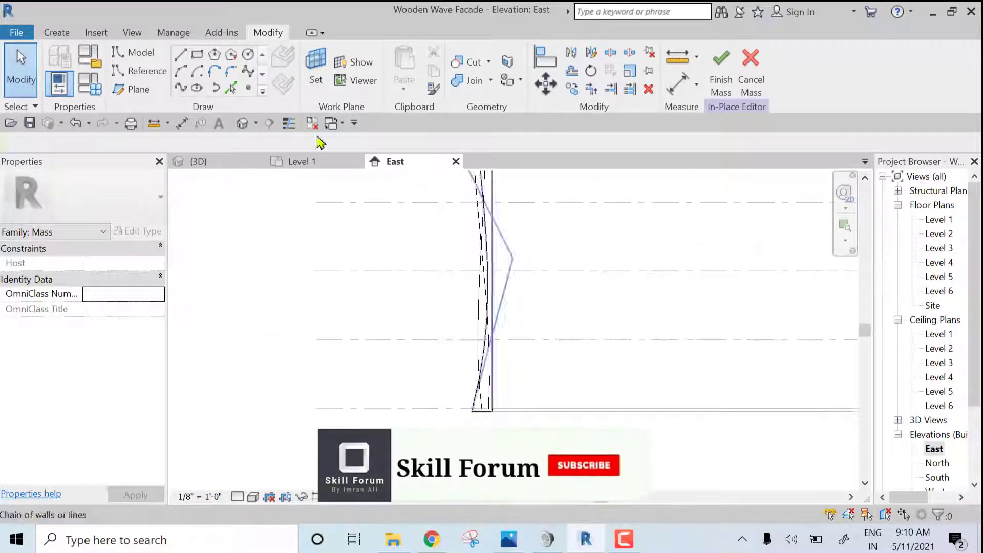
Step: On Reference Plane : 4, draw chained lines from the first profile's outer base endpoint to the wall, up its face, and slightly outward at the top
{"action": "left_click", "coordinate": [180, 55]}
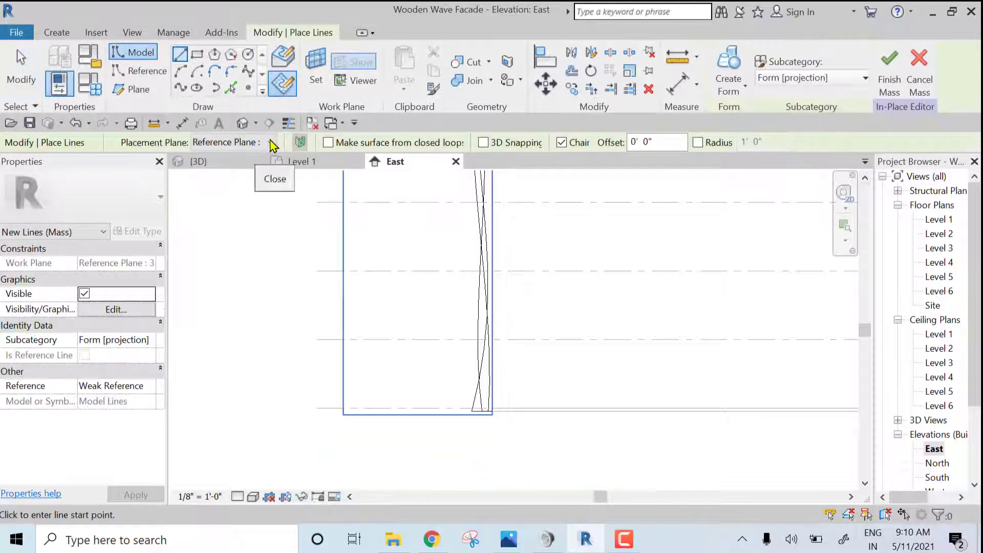
{"action": "left_click", "coordinate": [270, 143]}
{"action": "left_click", "coordinate": [250, 209]}
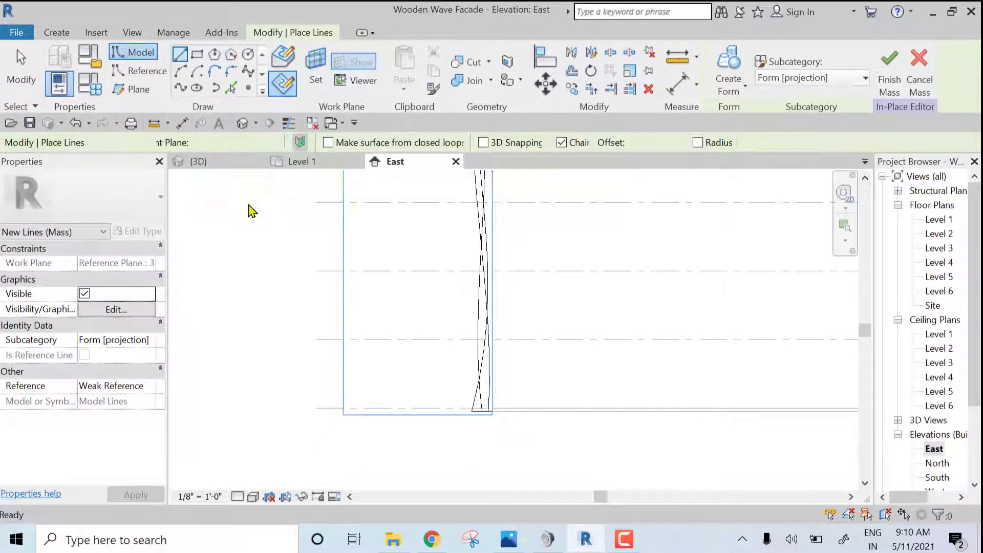
{"action": "scroll", "coordinate": [452, 371], "scroll_direction": "up", "scroll_amount": 2}
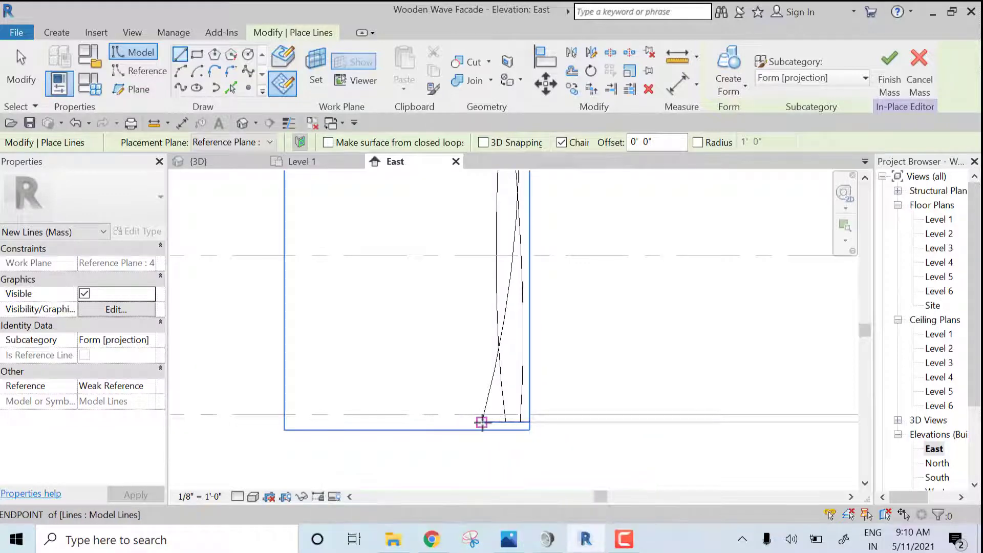
{"action": "left_click", "coordinate": [482, 421]}
{"action": "left_click", "coordinate": [529, 421]}
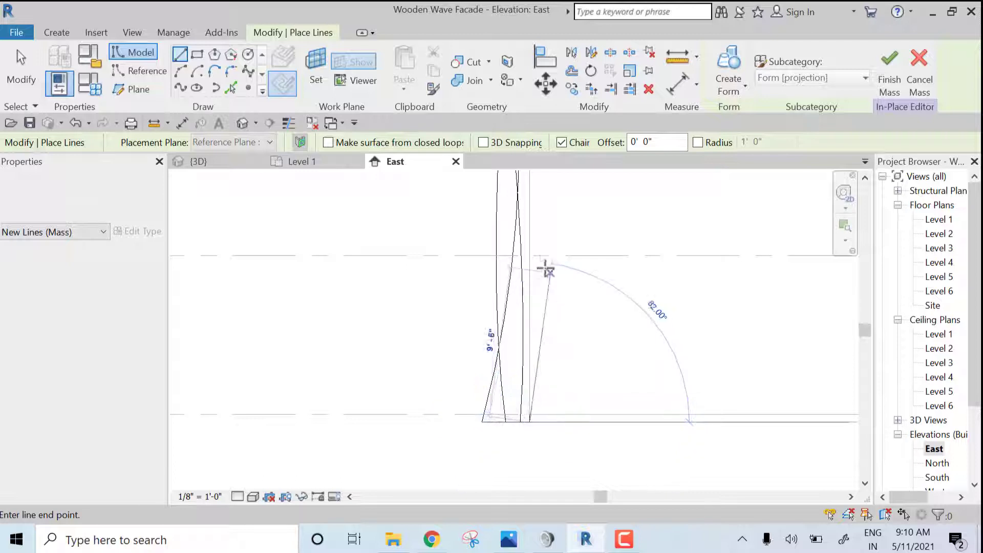
{"action": "left_click", "coordinate": [530, 255]}
{"action": "scroll", "coordinate": [545, 267], "scroll_direction": "down", "scroll_amount": 3}
{"action": "middle_click_drag", "start_coordinate": [581, 219], "coordinate": [573, 285]}
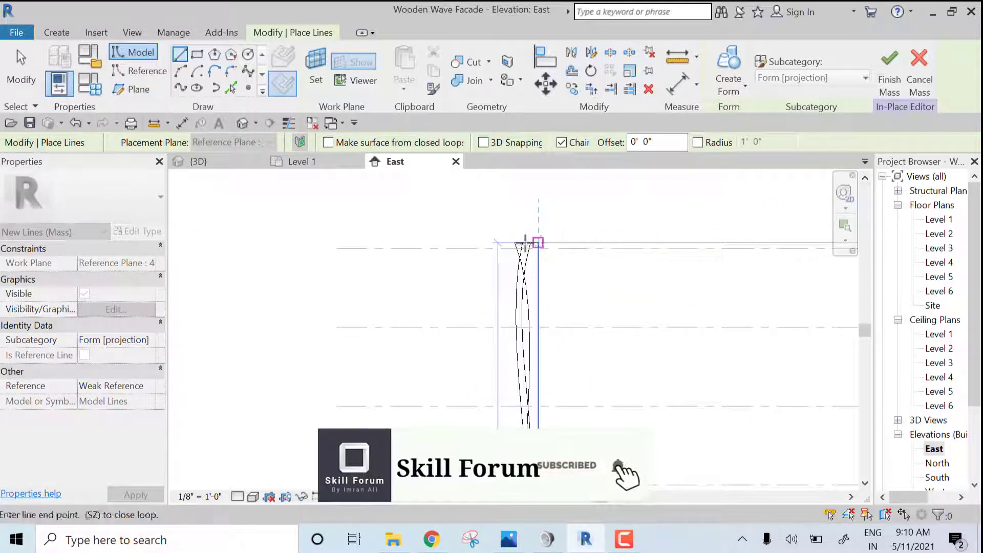
{"action": "scroll", "coordinate": [502, 241], "scroll_direction": "up", "scroll_amount": 5}
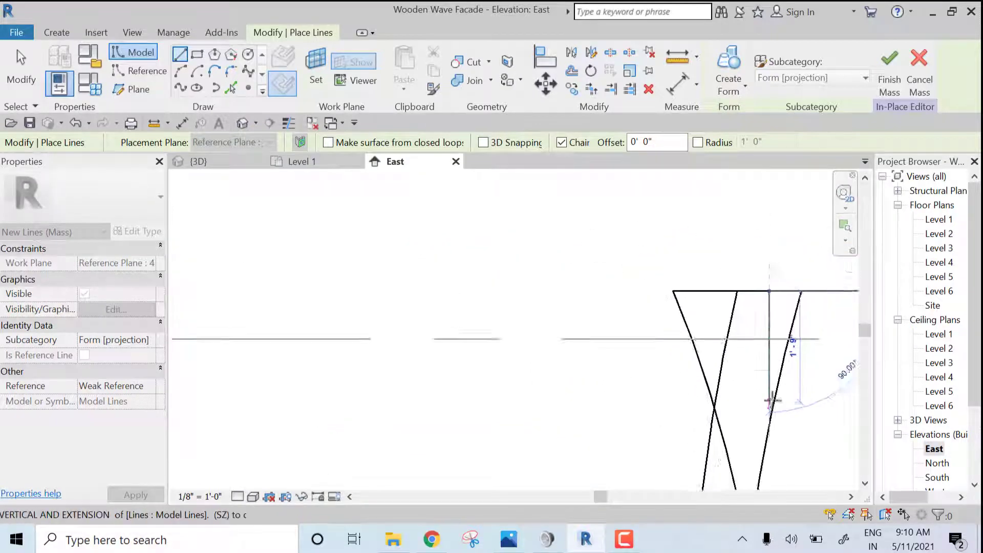
{"action": "scroll", "coordinate": [769, 396], "scroll_direction": "down", "scroll_amount": 3}
{"action": "middle_click_drag", "start_coordinate": [674, 341], "coordinate": [452, 204]}
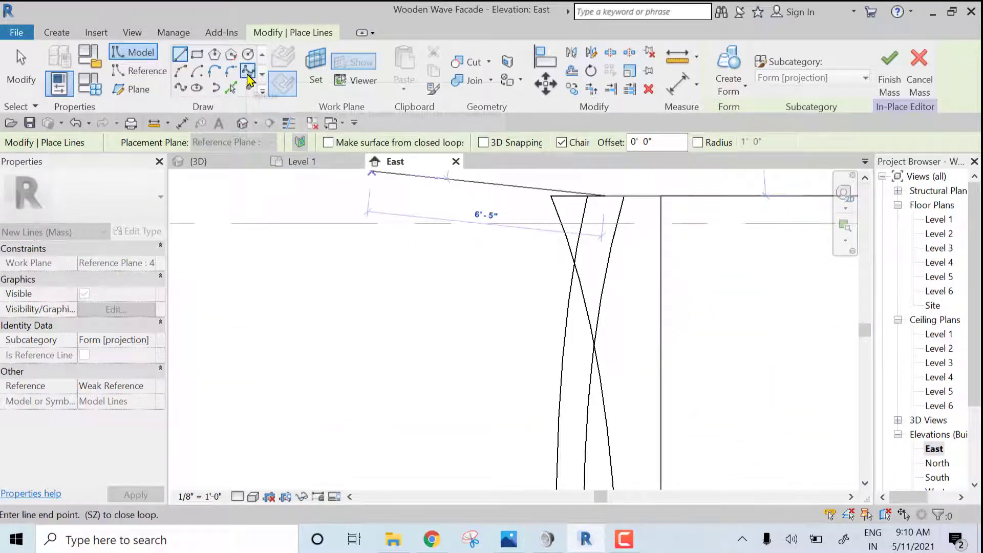
Step: Draw the fourth profile's spline from the top line's outer end, pulled inward above Level 5 and outward above Level 4, ending on the base line
{"action": "left_click", "coordinate": [248, 72]}
{"action": "left_click", "coordinate": [621, 395]}
{"action": "middle_click_drag", "start_coordinate": [638, 456], "coordinate": [575, 307]}
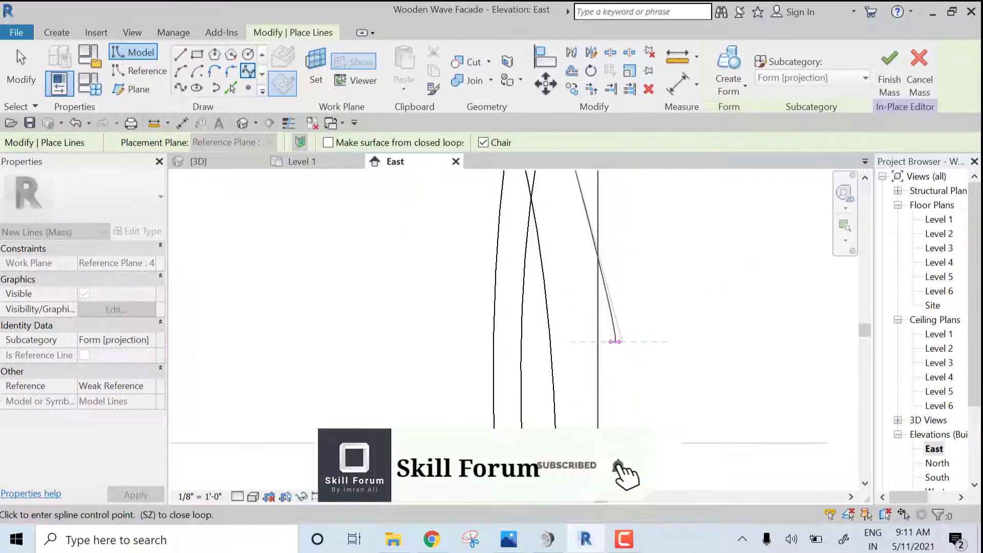
{"action": "middle_click_drag", "start_coordinate": [548, 416], "coordinate": [543, 251]}
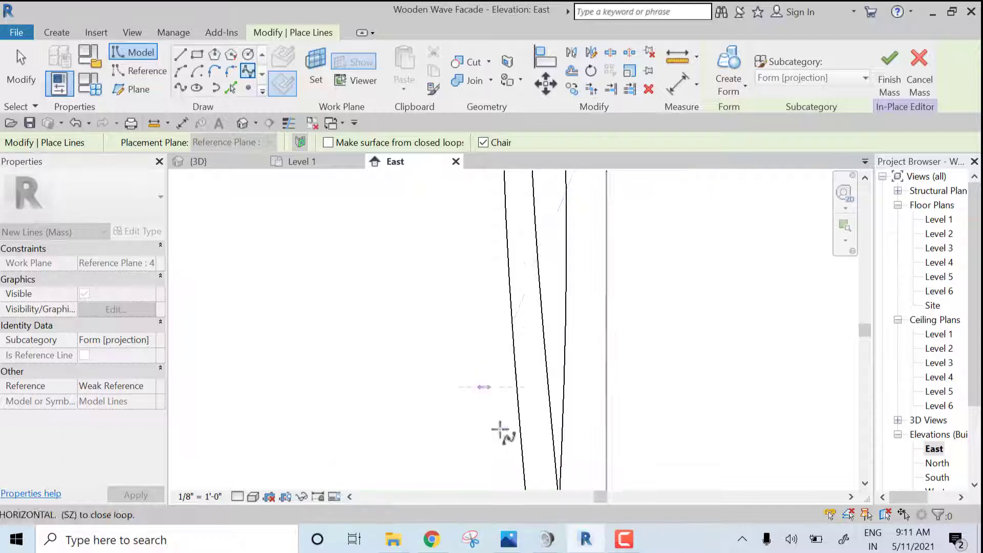
{"action": "middle_click_drag", "start_coordinate": [500, 428], "coordinate": [507, 251]}
{"action": "middle_click_drag", "start_coordinate": [532, 398], "coordinate": [548, 208]}
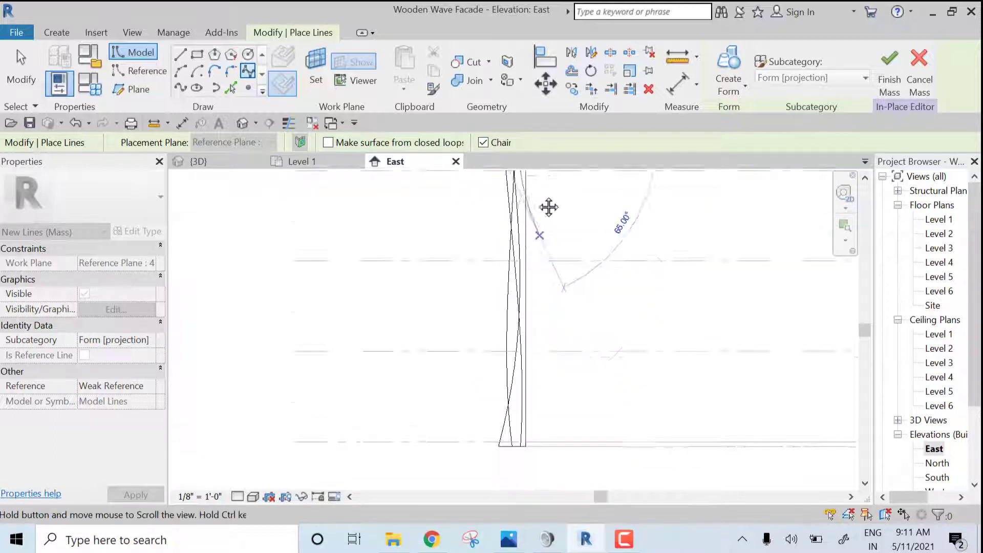
{"action": "scroll", "coordinate": [518, 399], "scroll_direction": "up", "scroll_amount": 3}
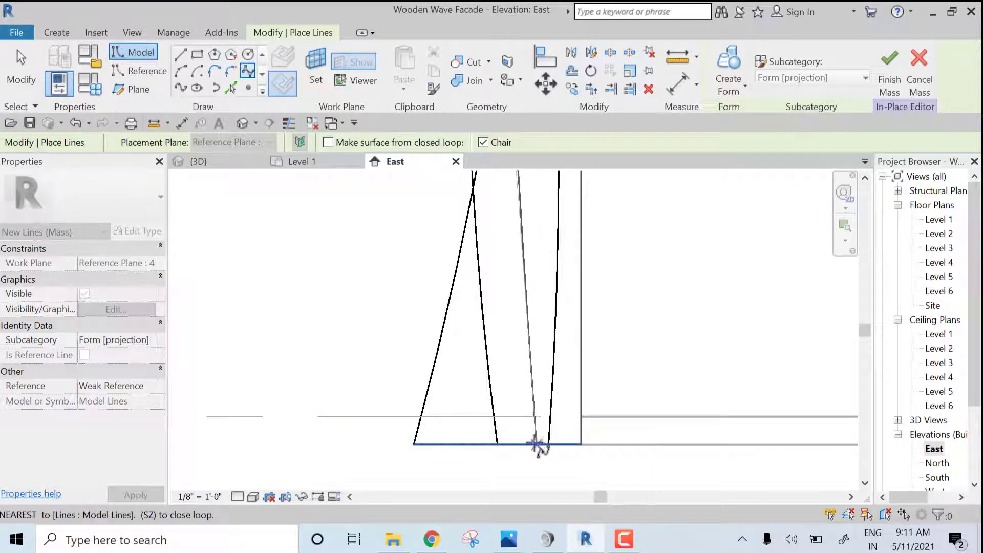
{"action": "left_click", "coordinate": [529, 444]}
{"action": "key", "text": "Escape"}
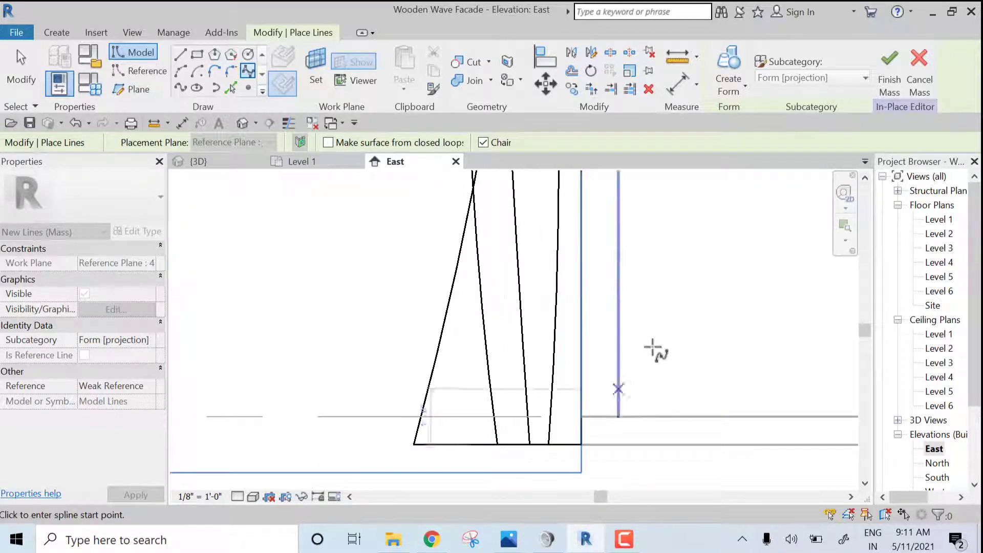
{"action": "key", "text": "Escape"}
Step: Switch to the 3D view and set its visual style to Hidden Line
{"action": "scroll", "coordinate": [588, 344], "scroll_direction": "down", "scroll_amount": 3}
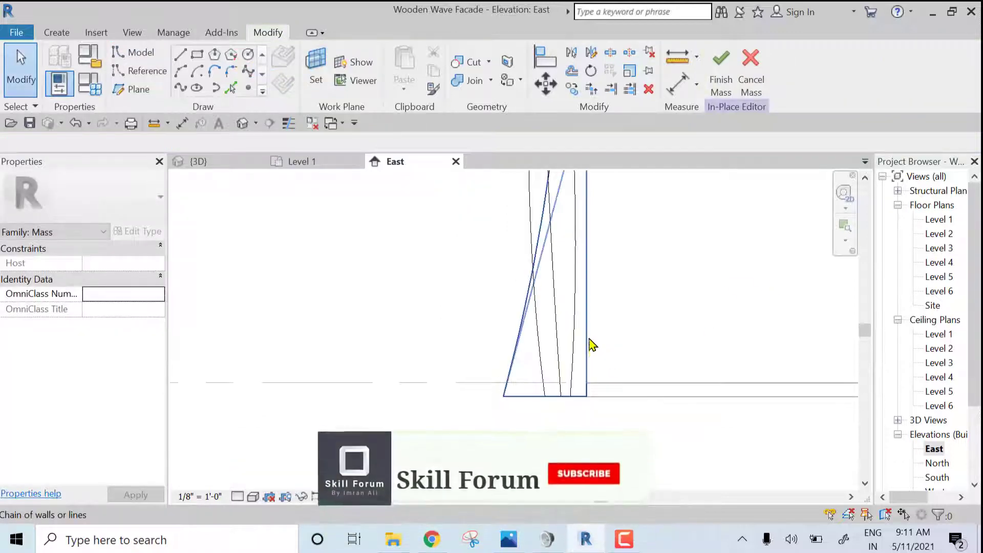
{"action": "scroll", "coordinate": [581, 327], "scroll_direction": "down", "scroll_amount": 2}
{"action": "middle_click_drag", "start_coordinate": [605, 261], "coordinate": [585, 421]}
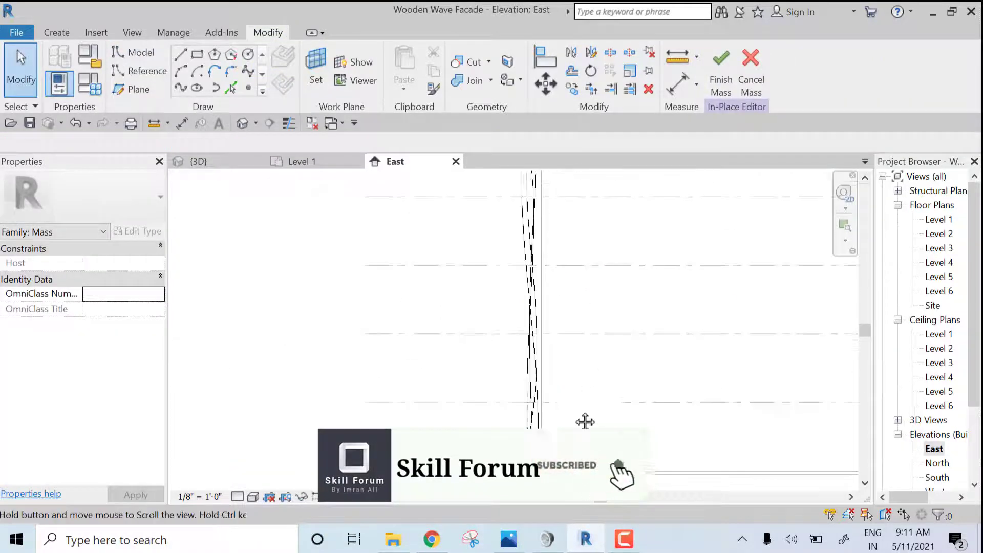
{"action": "left_click", "coordinate": [241, 161]}
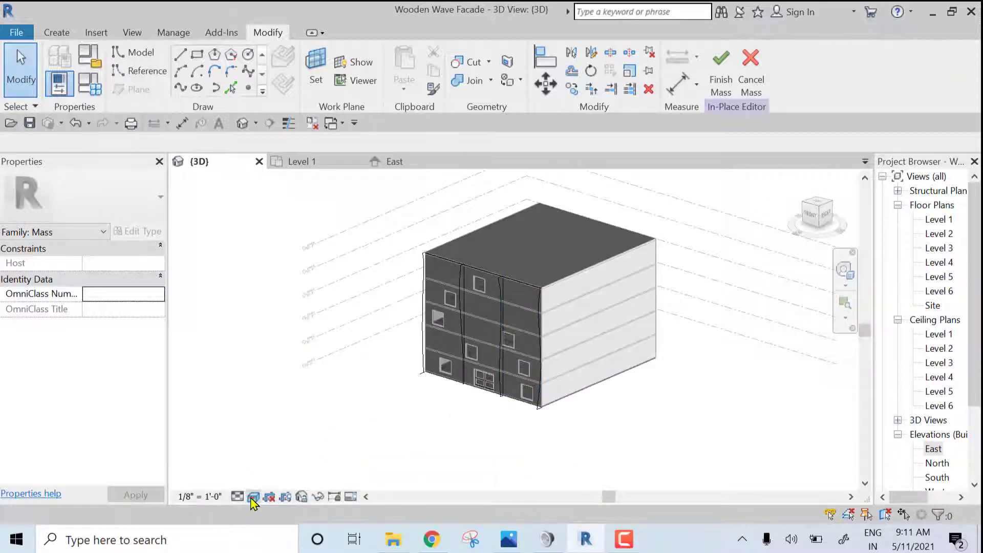
{"action": "left_click", "coordinate": [252, 497]}
{"action": "left_click", "coordinate": [307, 416]}
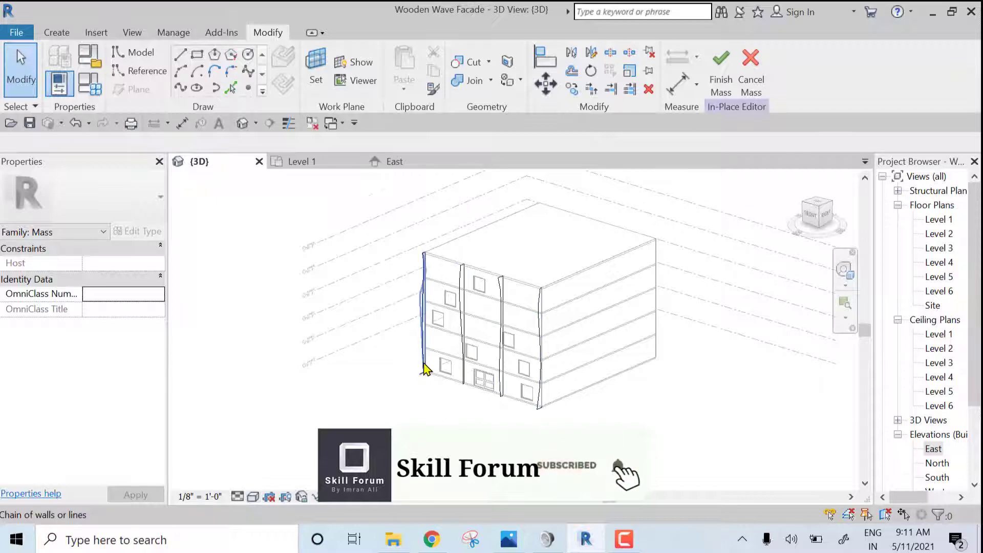
Step: Shorten the fourth profile's base line so its outer end meets the spline's lower end
{"action": "scroll", "coordinate": [424, 368], "scroll_direction": "up", "scroll_amount": 5}
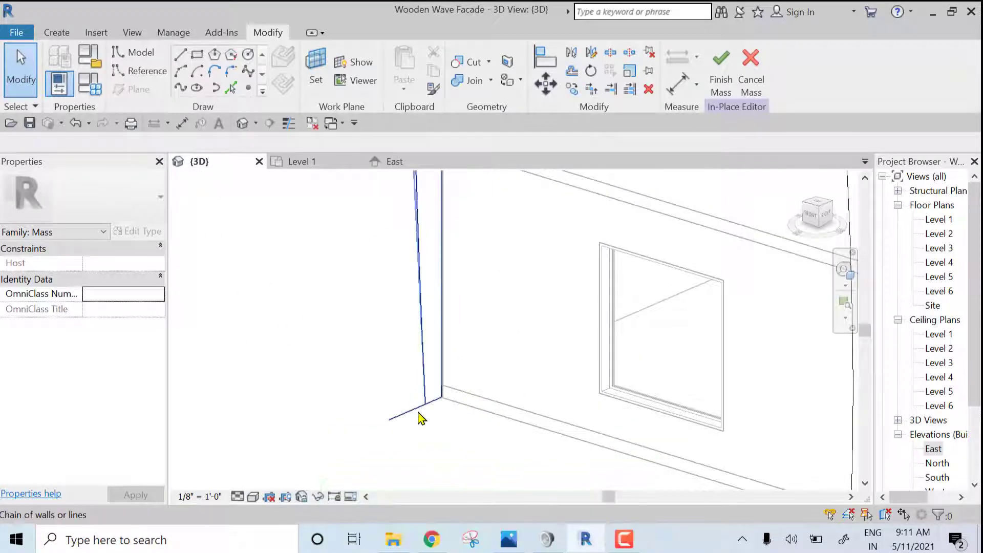
{"action": "left_click", "coordinate": [420, 417]}
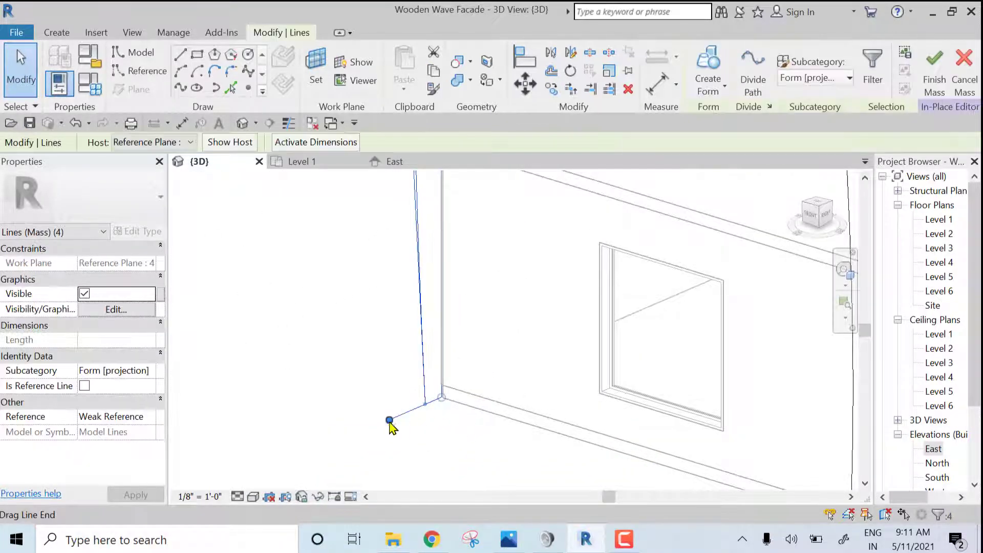
{"action": "left_click_drag", "start_coordinate": [389, 420], "coordinate": [424, 402]}
{"action": "key", "text": "Escape"}
{"action": "scroll", "coordinate": [637, 412], "scroll_direction": "down", "scroll_amount": 3}
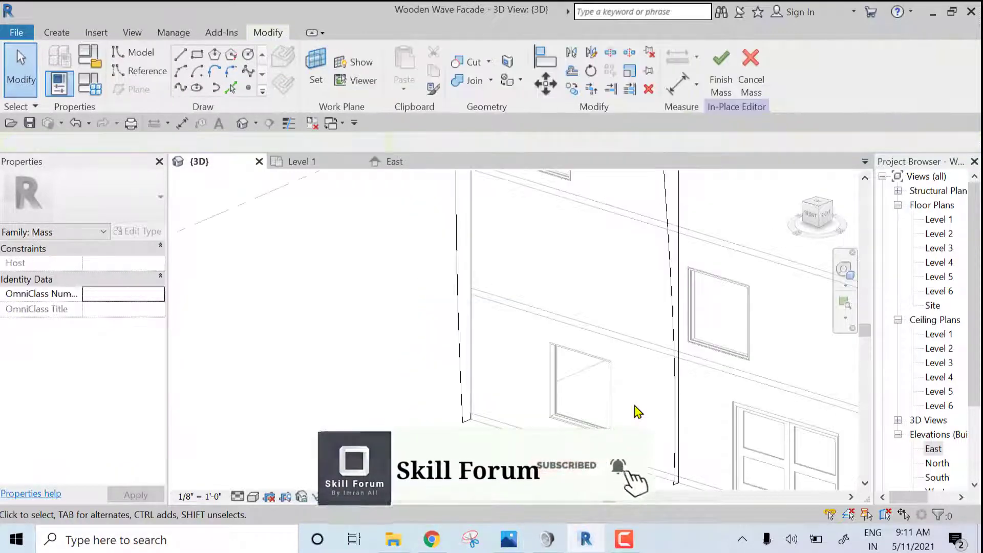
Step: Select the third profile's spline in 3D and adjust its lower control point onto the vertical line along the wall face
{"action": "scroll", "coordinate": [493, 333], "scroll_direction": "down", "scroll_amount": 4}
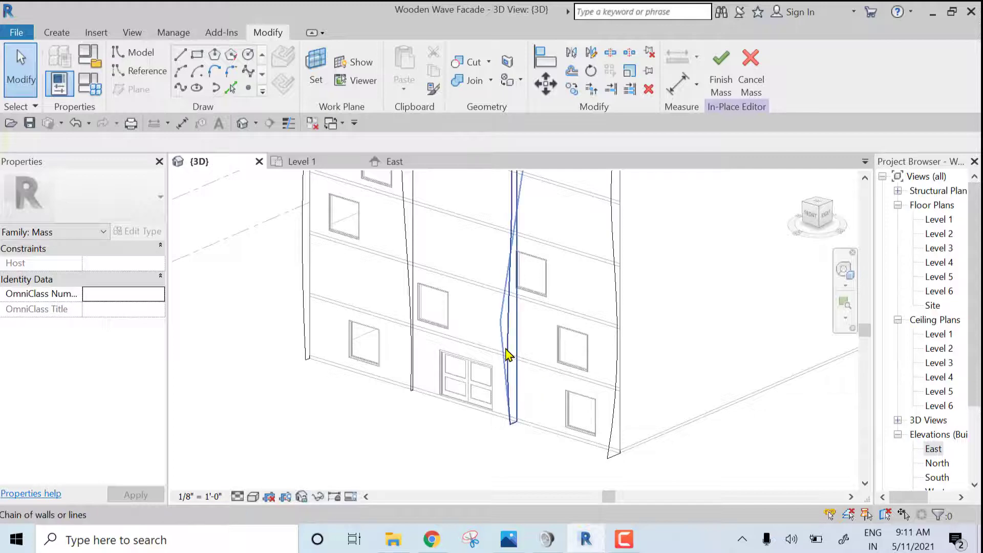
{"action": "scroll", "coordinate": [506, 353], "scroll_direction": "down", "scroll_amount": 3}
{"action": "middle_click_drag", "start_coordinate": [566, 366], "coordinate": [584, 386]}
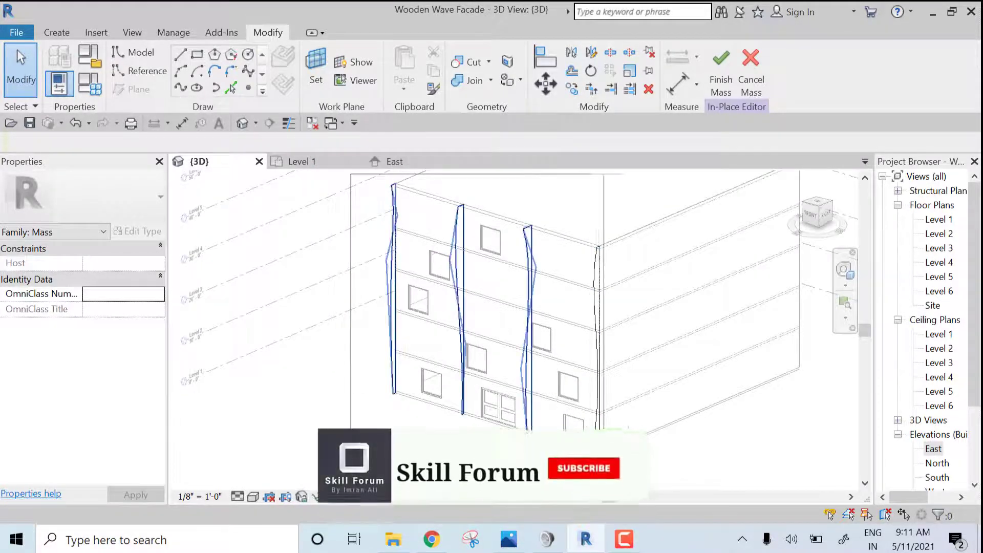
{"action": "scroll", "coordinate": [463, 399], "scroll_direction": "up", "scroll_amount": 4}
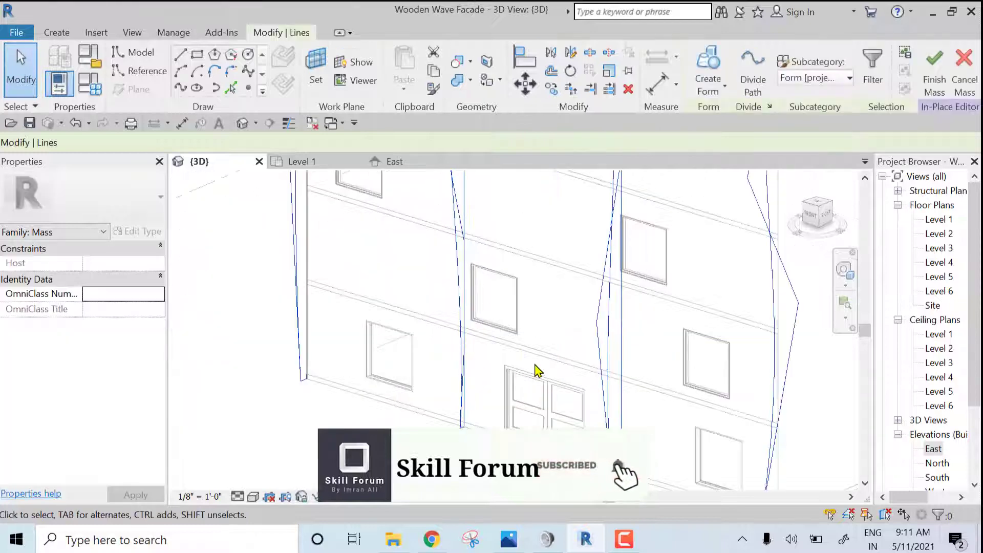
{"action": "middle_click_drag", "start_coordinate": [505, 402], "coordinate": [500, 368], "text": "shift"}
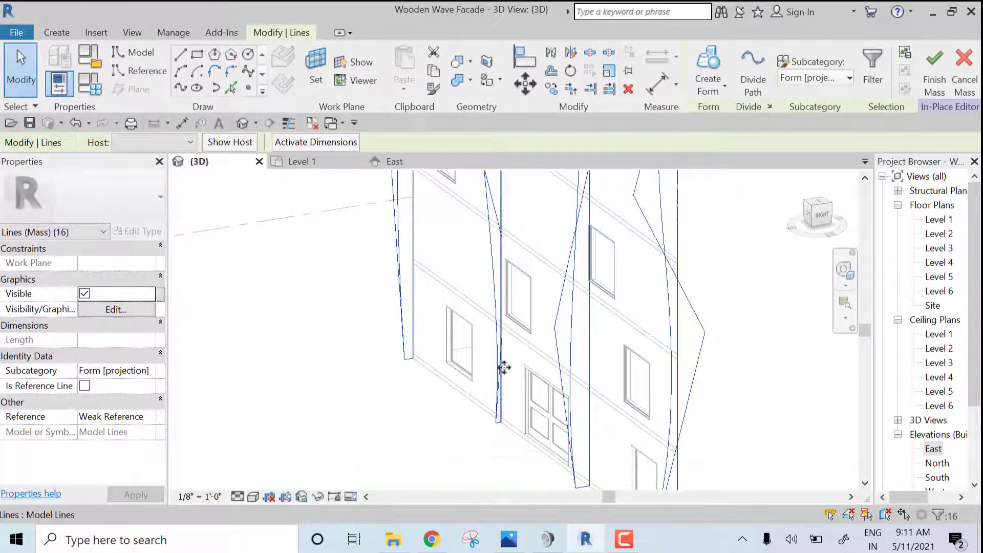
{"action": "scroll", "coordinate": [486, 323], "scroll_direction": "up", "scroll_amount": 2}
{"action": "left_click", "coordinate": [502, 305]}
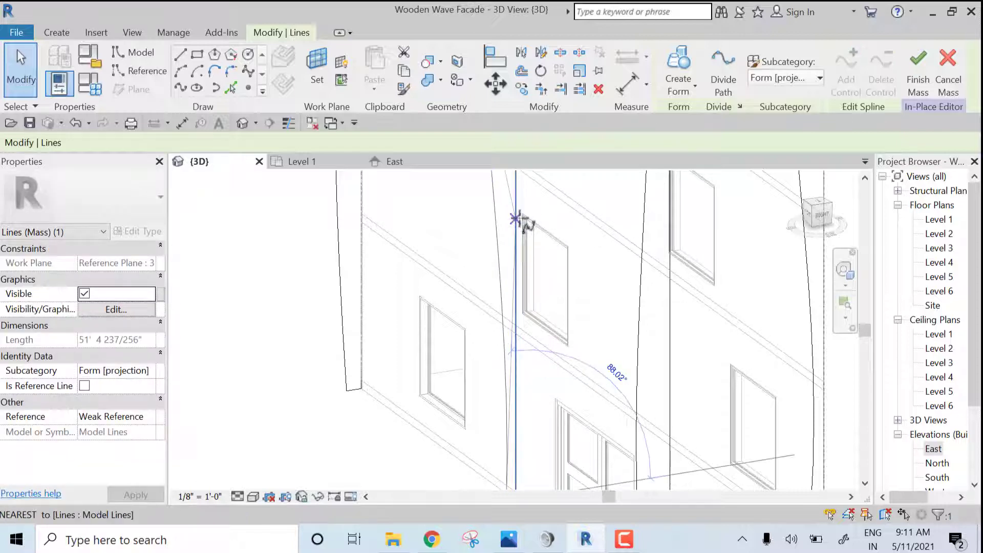
{"action": "left_click", "coordinate": [322, 303]}
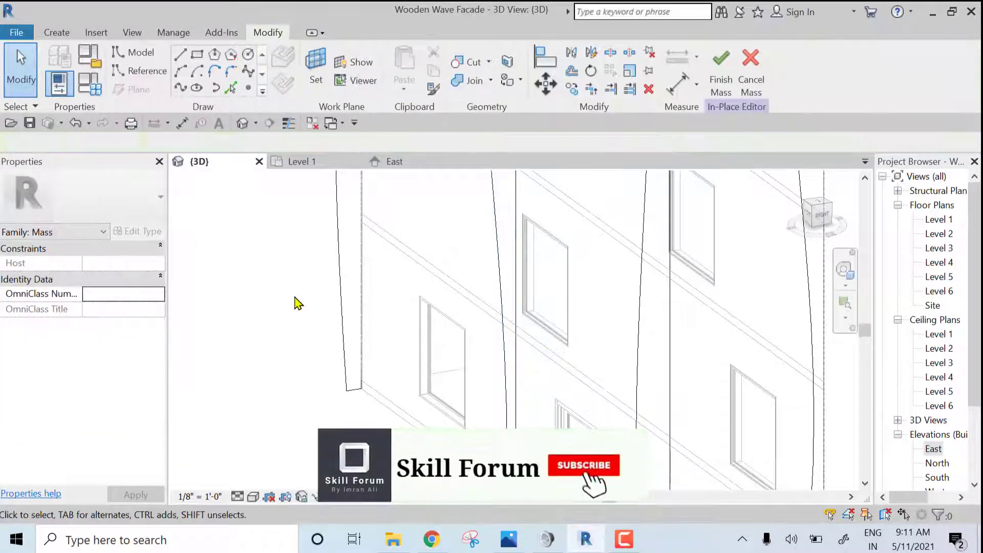
Step: Select all lines of the four wave profiles and create a solid form from them
{"action": "scroll", "coordinate": [297, 304], "scroll_direction": "down", "scroll_amount": 3}
{"action": "scroll", "coordinate": [293, 304], "scroll_direction": "down", "scroll_amount": 2}
{"action": "middle_click_drag", "start_coordinate": [303, 308], "coordinate": [339, 374]}
{"action": "scroll", "coordinate": [329, 345], "scroll_direction": "down", "scroll_amount": 2}
{"action": "left_click_drag", "start_coordinate": [301, 210], "coordinate": [414, 380]}
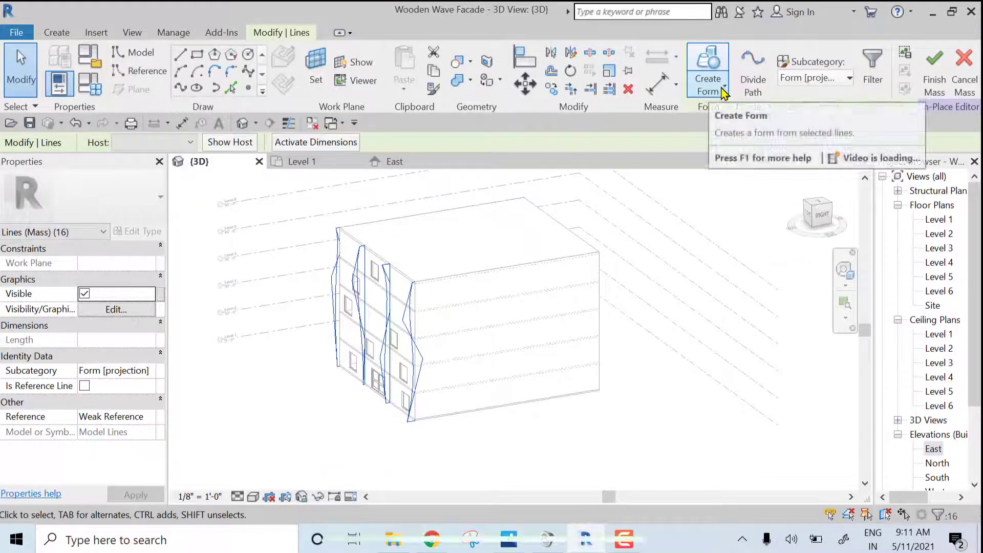
{"action": "left_click", "coordinate": [715, 85]}
{"action": "left_click", "coordinate": [737, 117]}
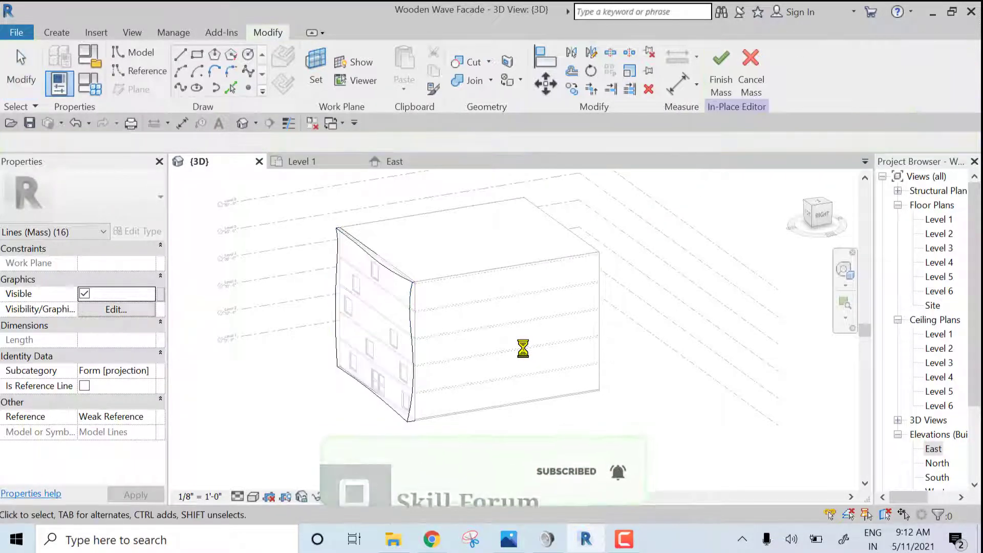
Step: Set the 3D view's visual style to Shaded and view the wave form on the front facade
{"action": "left_click", "coordinate": [253, 497]}
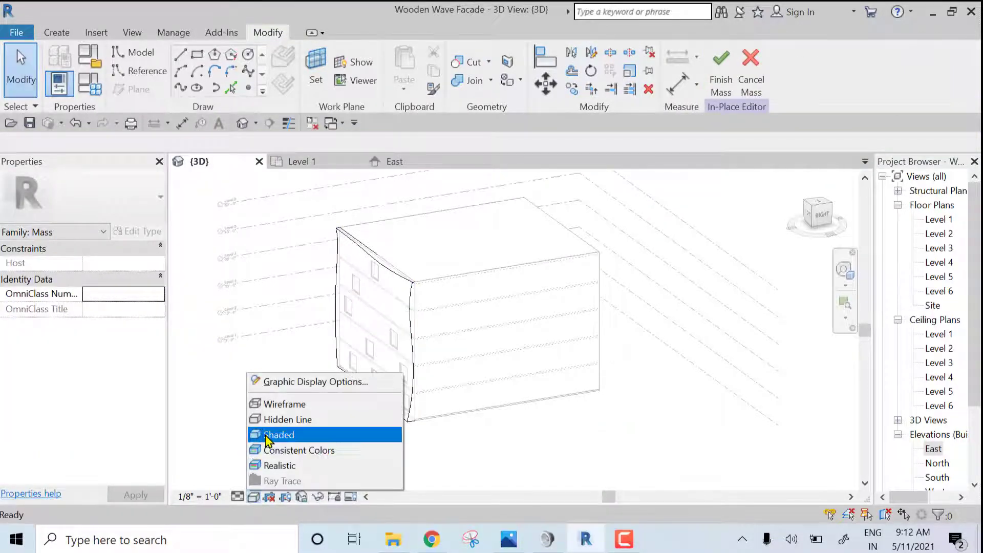
{"action": "left_click", "coordinate": [267, 438]}
{"action": "mouse_move", "coordinate": [345, 413]}
{"action": "middle_mouse_down", "text": "shift"}
{"action": "mouse_move", "coordinate": [608, 360]}
{"action": "mouse_move", "coordinate": [355, 389]}
{"action": "mouse_move", "coordinate": [351, 401]}
{"action": "middle_mouse_up", "text": "shift"}
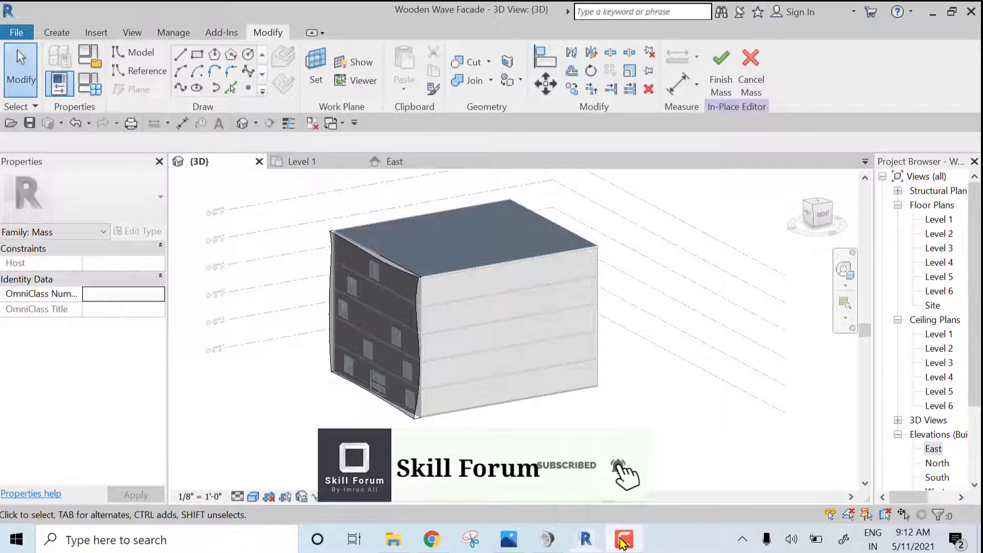
{"action": "left_click", "coordinate": [622, 540]}
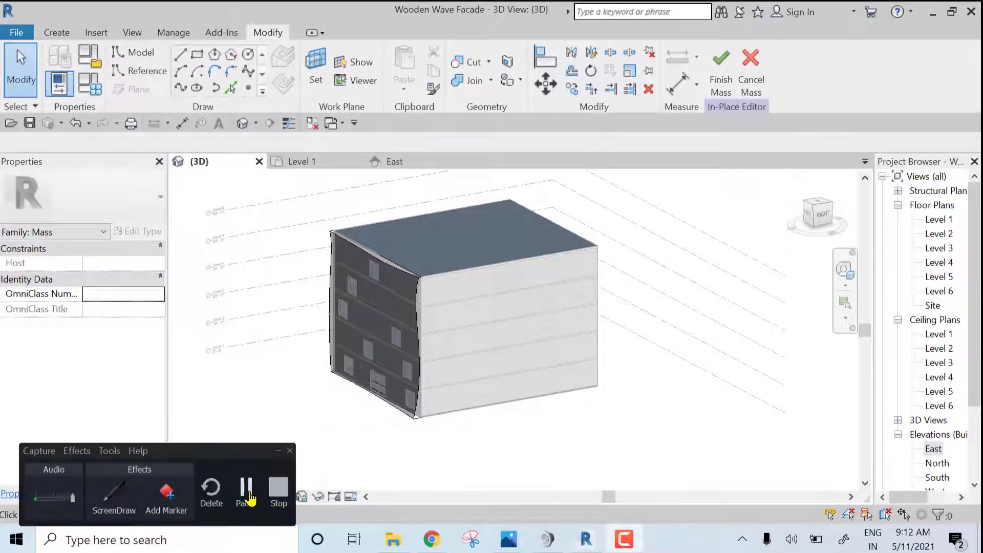
{"action": "left_click", "coordinate": [247, 497]}
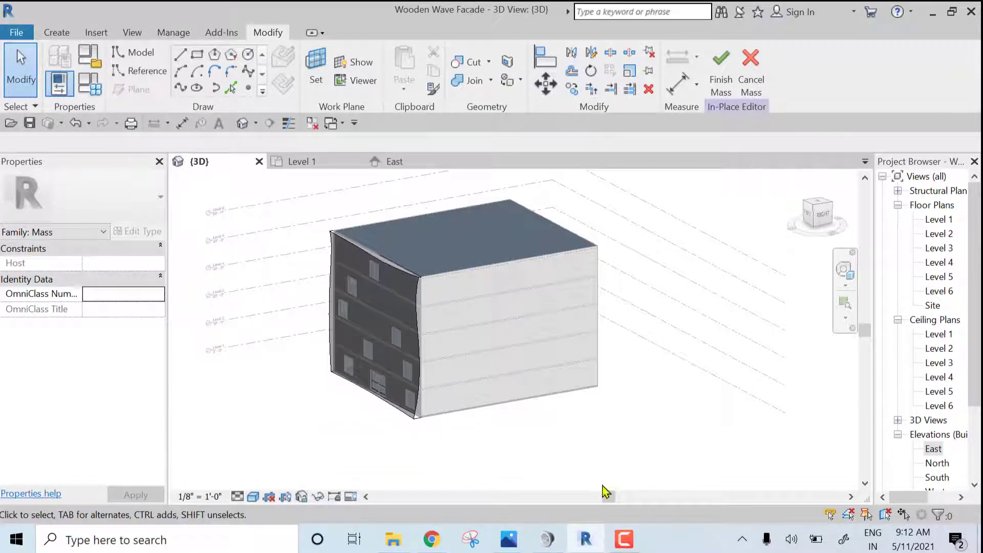
{"action": "mouse_move", "coordinate": [623, 550]}
{"action": "left_click", "coordinate": [623, 521]}
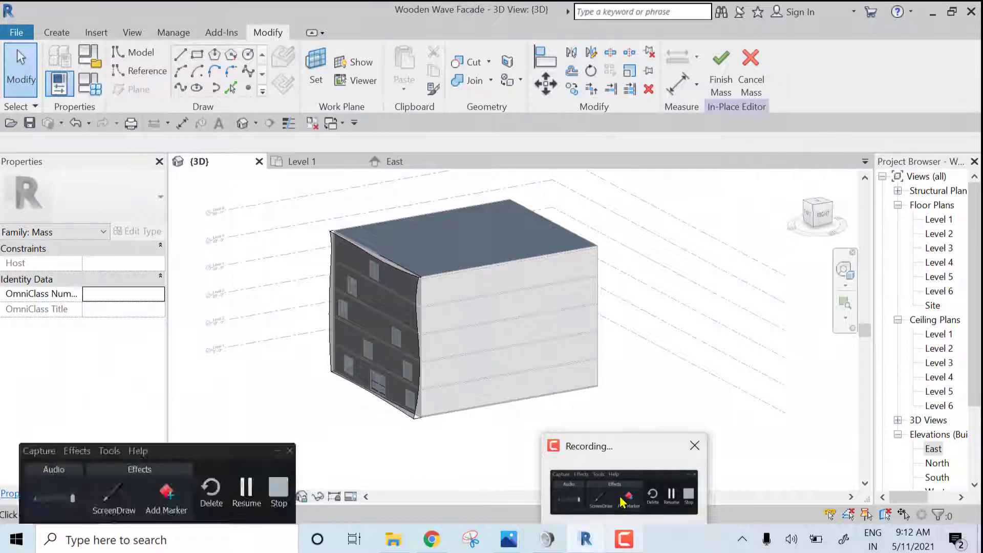
{"action": "left_click", "coordinate": [278, 452]}
Step: View the mass on the front facade and compare it with the reference image Wooden Wave Facade.jpg
{"action": "middle_click_drag", "start_coordinate": [381, 357], "coordinate": [550, 363], "text": "shift"}
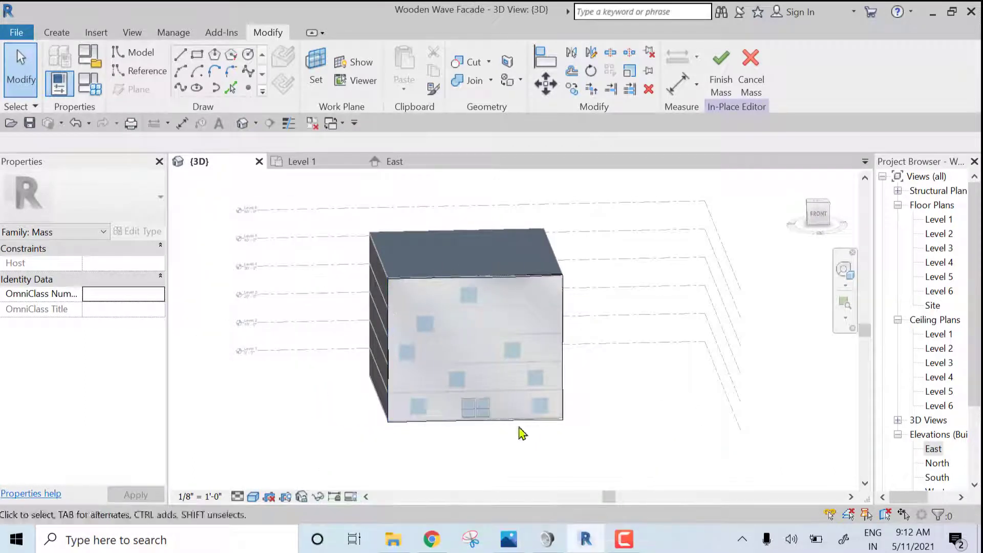
{"action": "mouse_move", "coordinate": [507, 546]}
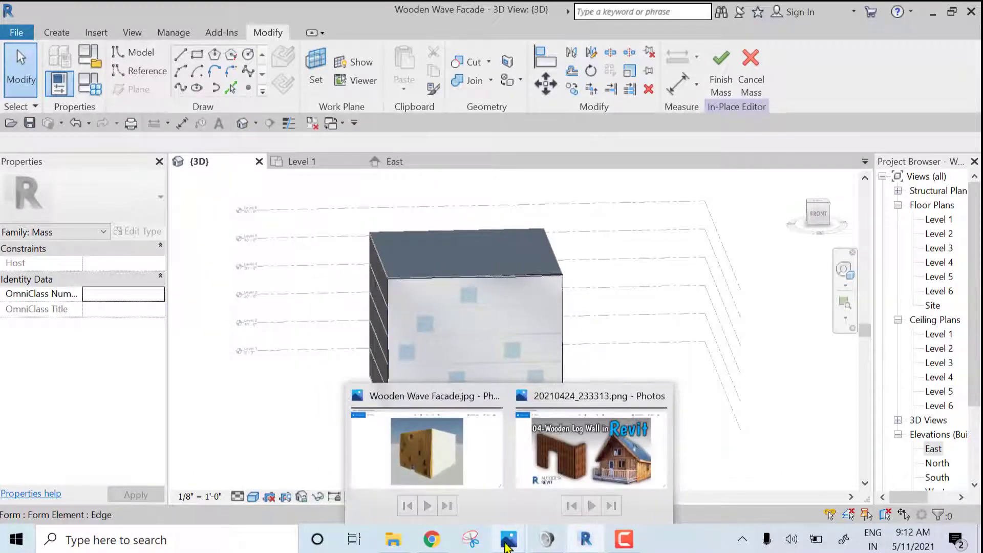
{"action": "left_click", "coordinate": [426, 448]}
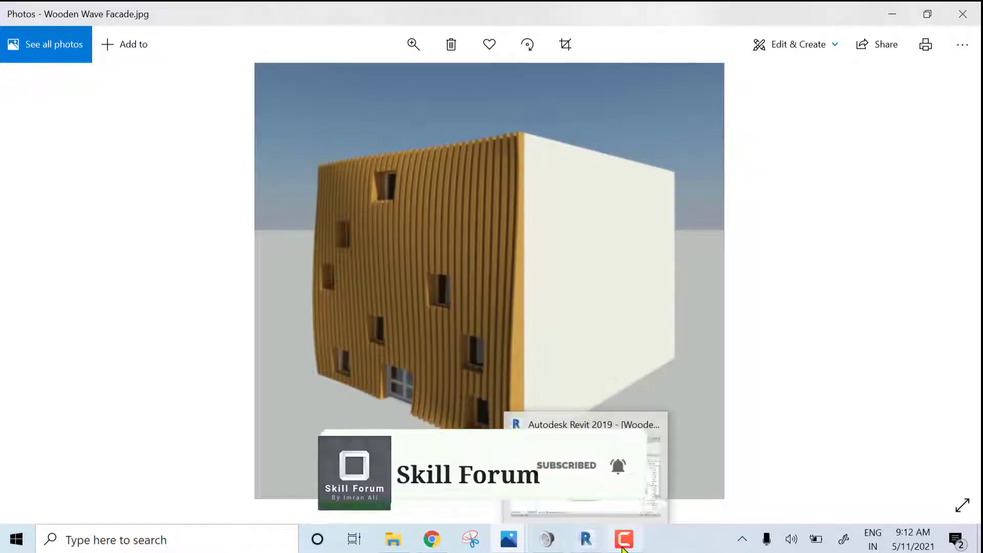
{"action": "left_click", "coordinate": [586, 539]}
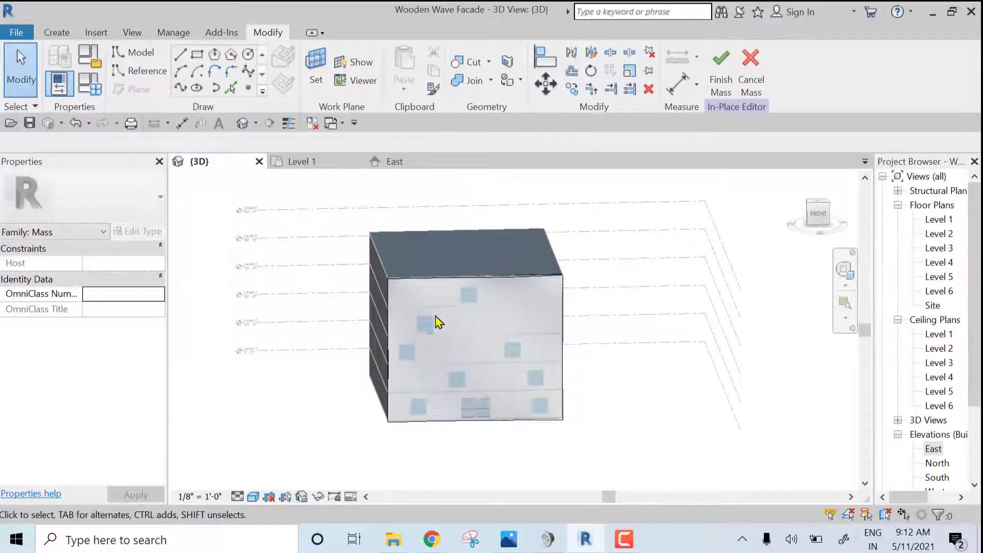
{"action": "scroll", "coordinate": [438, 321], "scroll_direction": "up", "scroll_amount": 3}
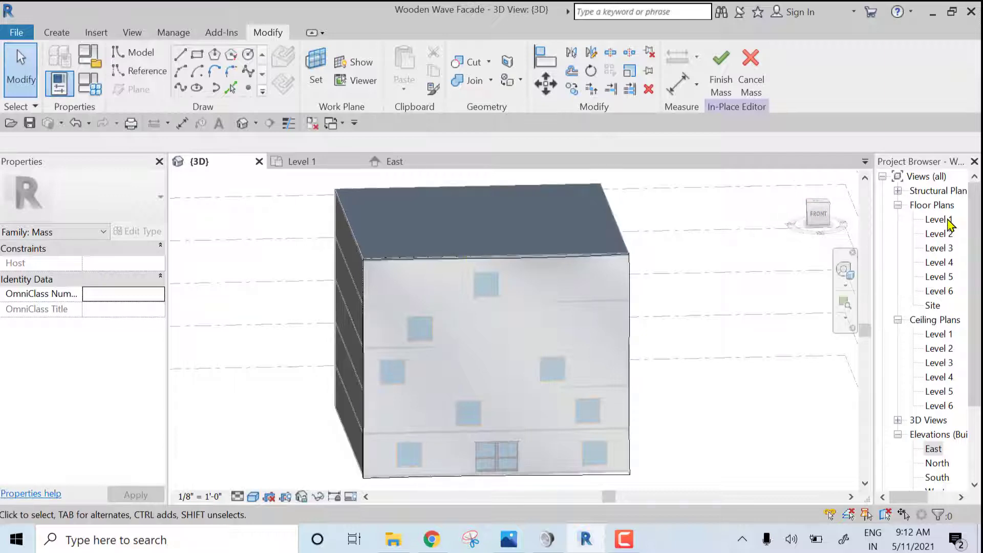
Step: In the Level 1 plan, draw a short reference plane in line with the front wall's outer face and name it A
{"action": "double_click", "coordinate": [935, 220]}
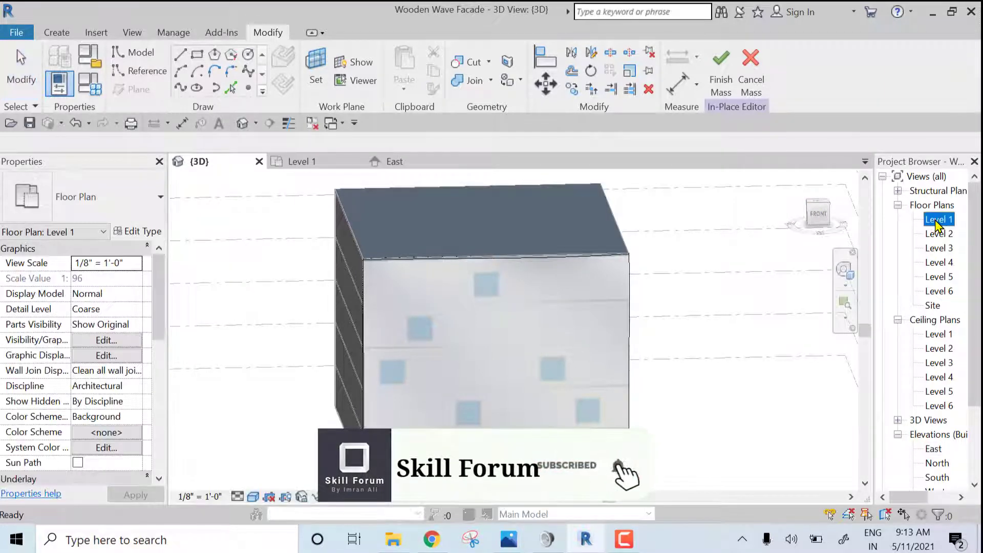
{"action": "left_click", "coordinate": [56, 33]}
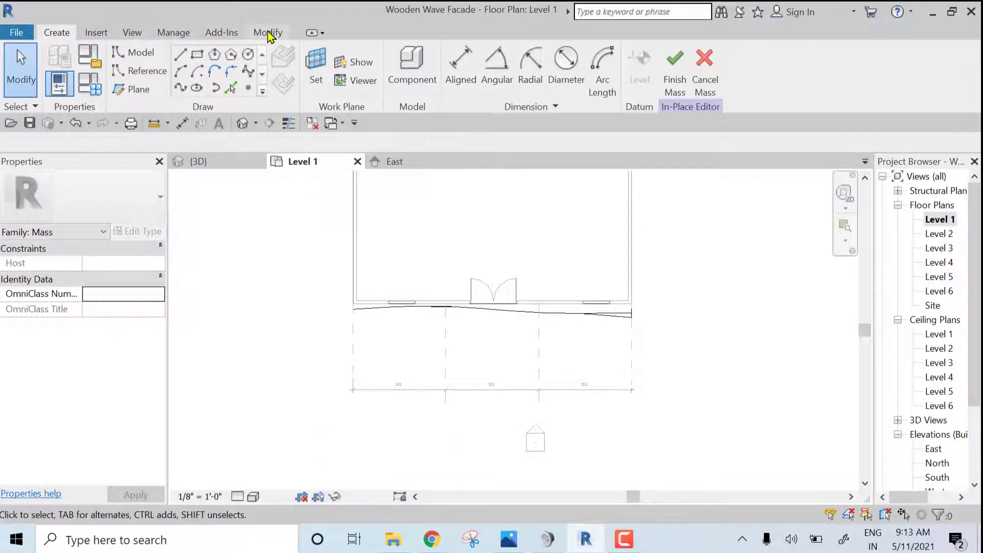
{"action": "left_click", "coordinate": [135, 89]}
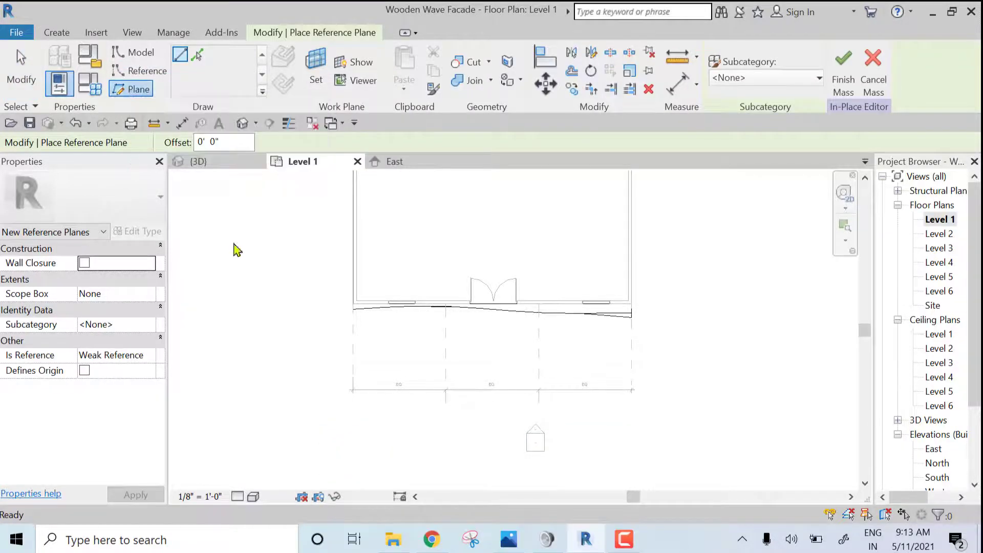
{"action": "scroll", "coordinate": [351, 305], "scroll_direction": "up", "scroll_amount": 4}
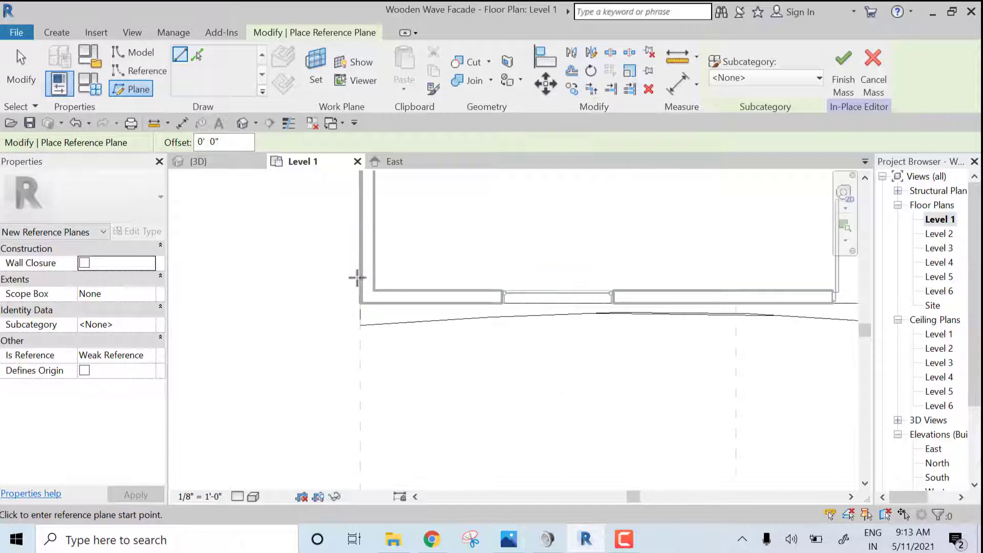
{"action": "left_click", "coordinate": [295, 303]}
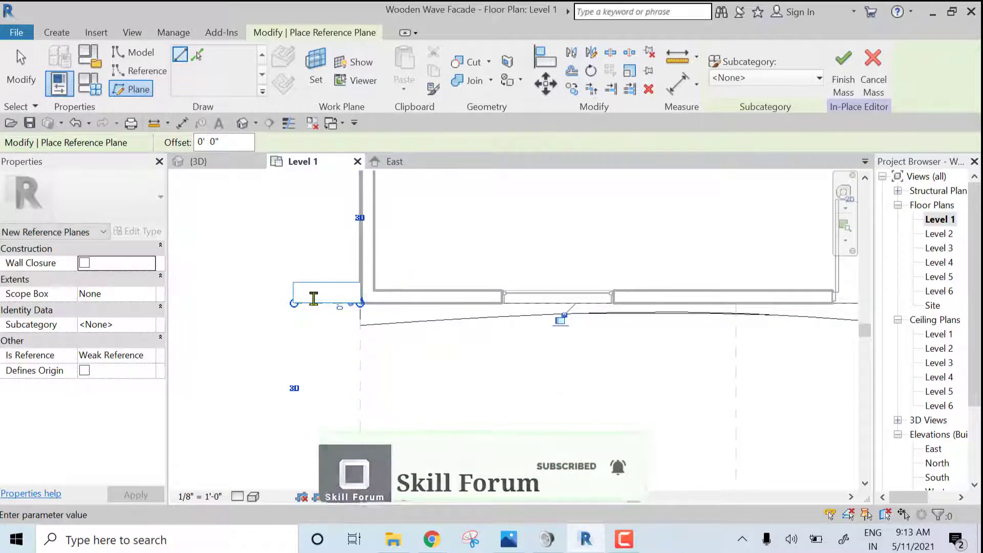
{"action": "key", "text": "Escape"}
{"action": "scroll", "coordinate": [573, 305], "scroll_direction": "down", "scroll_amount": 4}
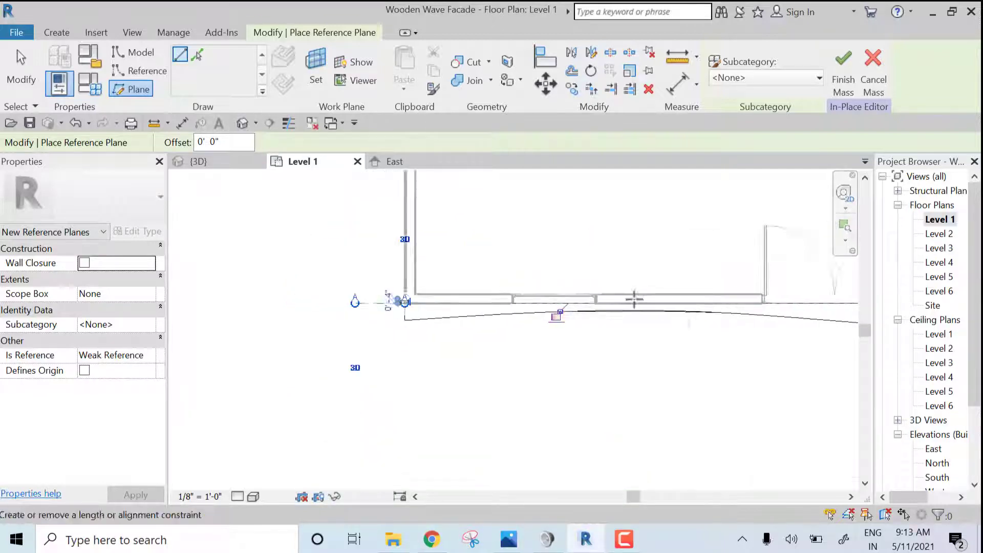
{"action": "middle_click_drag", "start_coordinate": [704, 272], "coordinate": [605, 283]}
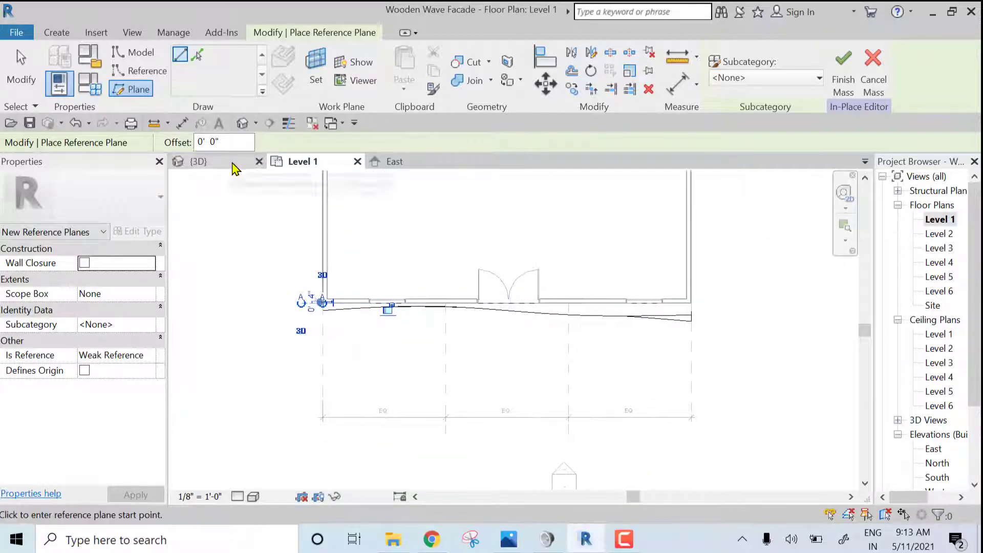
Step: Open the South elevation and start a rectangle sketch with Reference Plane : A as the work plane
{"action": "left_click", "coordinate": [234, 165]}
{"action": "key", "text": "Escape"}
{"action": "middle_click_drag", "start_coordinate": [551, 370], "coordinate": [496, 344], "text": "shift"}
{"action": "scroll", "coordinate": [477, 330], "scroll_direction": "up", "scroll_amount": 2}
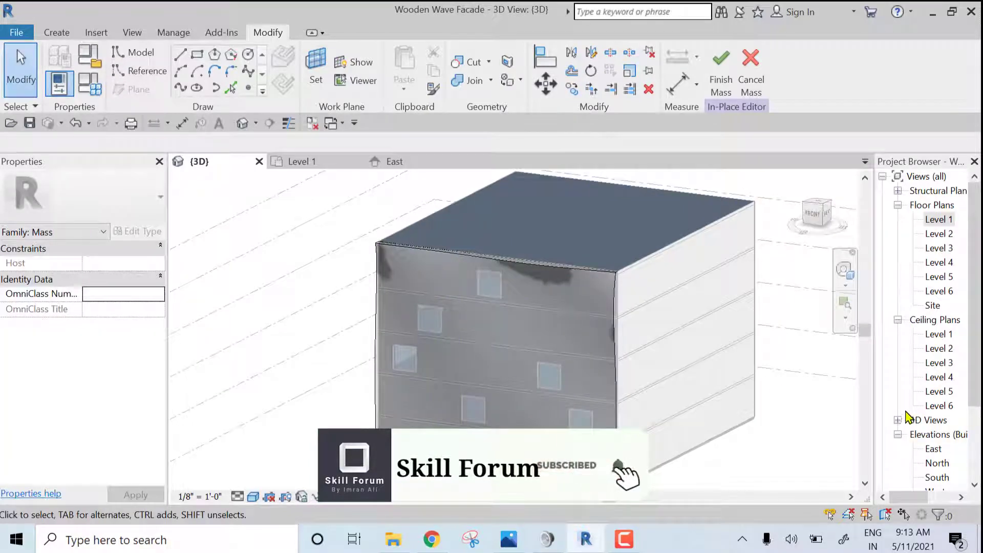
{"action": "scroll", "coordinate": [908, 417], "scroll_direction": "down", "scroll_amount": 2}
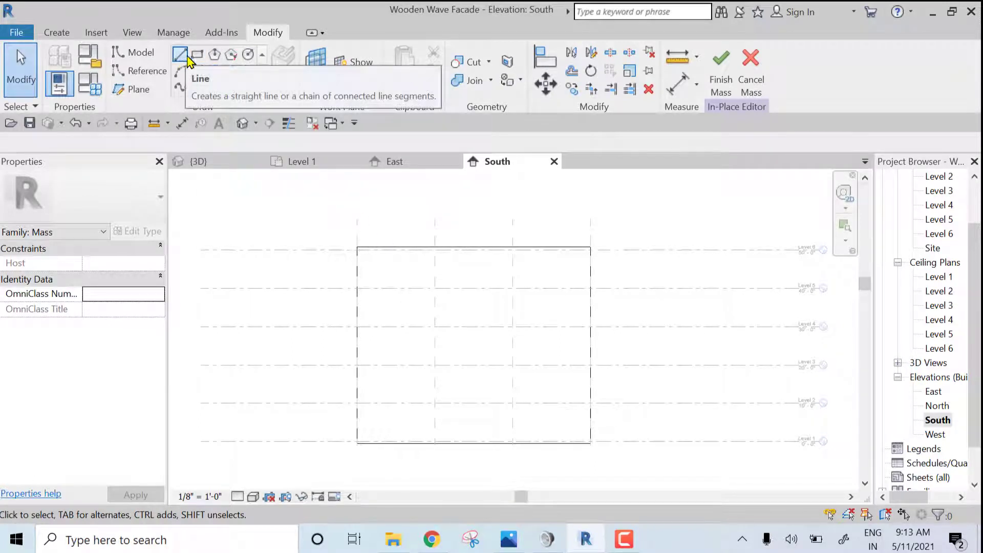
{"action": "left_click", "coordinate": [197, 55]}
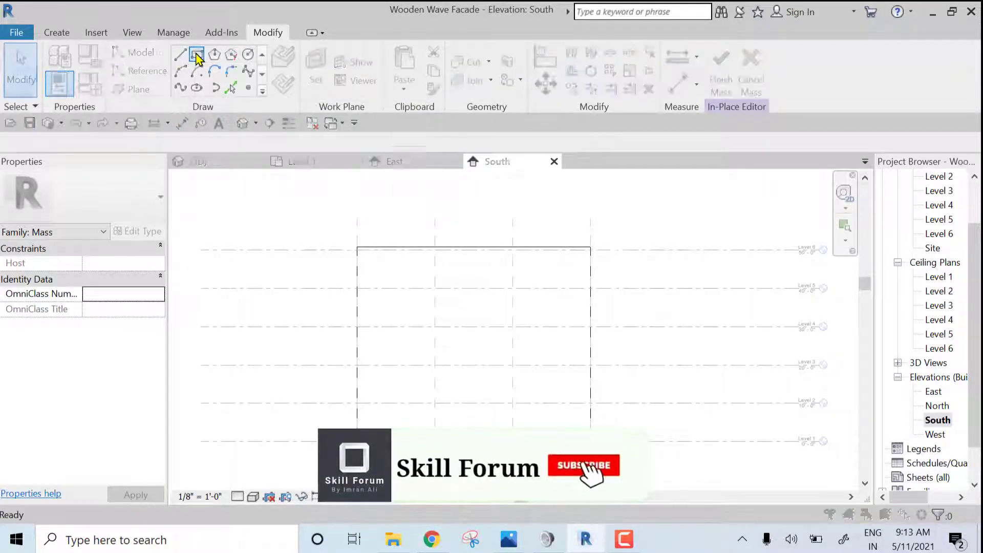
{"action": "left_click", "coordinate": [532, 267]}
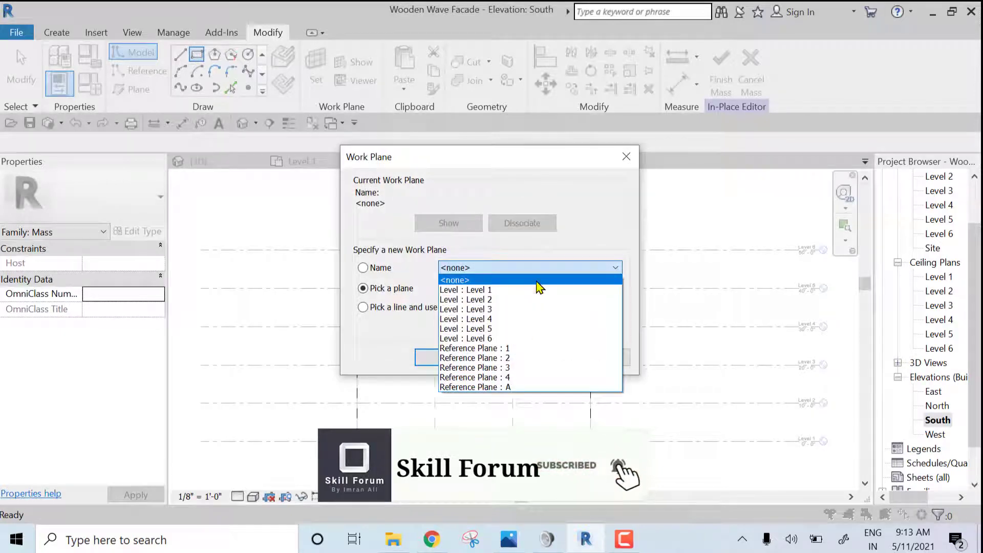
{"action": "left_click", "coordinate": [496, 392]}
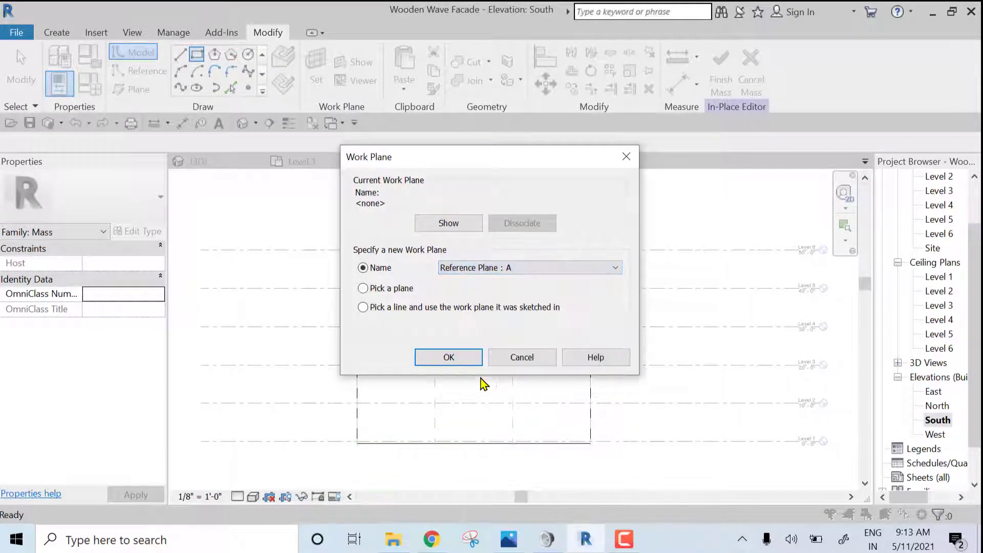
{"action": "left_click", "coordinate": [449, 358]}
Step: Try to sketch a rectangle on Reference Plane A at the facade's upper corner
{"action": "scroll", "coordinate": [348, 284], "scroll_direction": "up", "scroll_amount": 3}
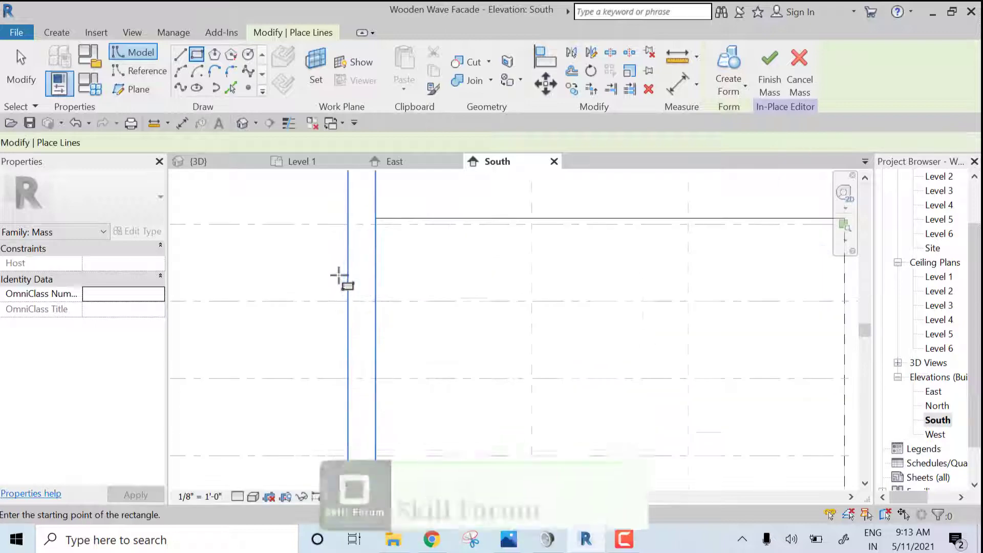
{"action": "scroll", "coordinate": [320, 374], "scroll_direction": "down", "scroll_amount": 2}
{"action": "left_click", "coordinate": [253, 497]}
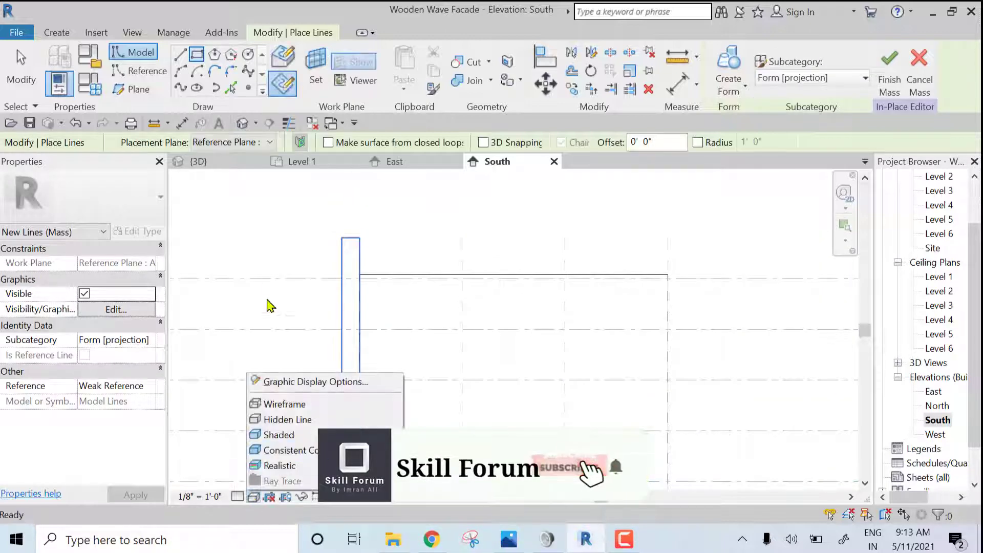
{"action": "scroll", "coordinate": [351, 282], "scroll_direction": "up", "scroll_amount": 3}
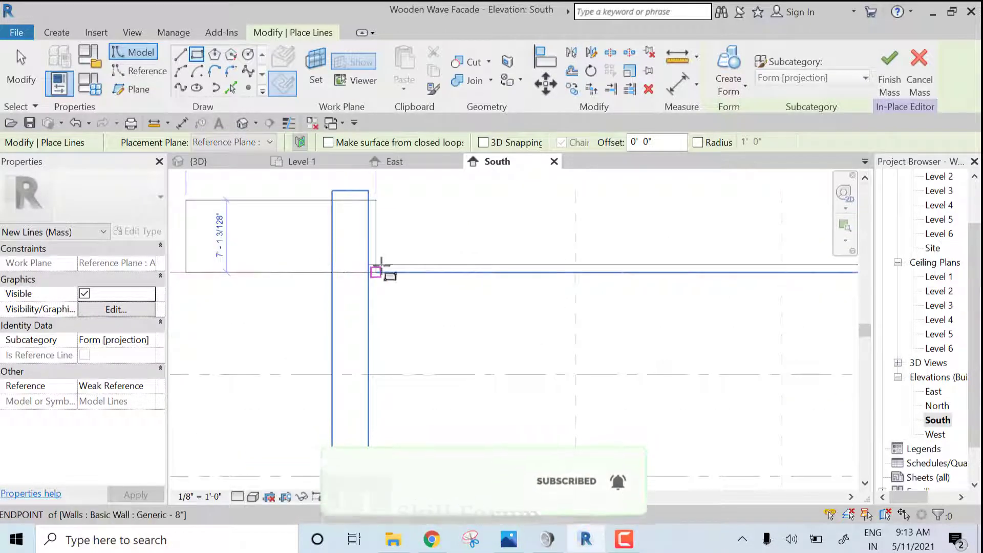
{"action": "left_click", "coordinate": [371, 266]}
{"action": "left_click", "coordinate": [409, 269]}
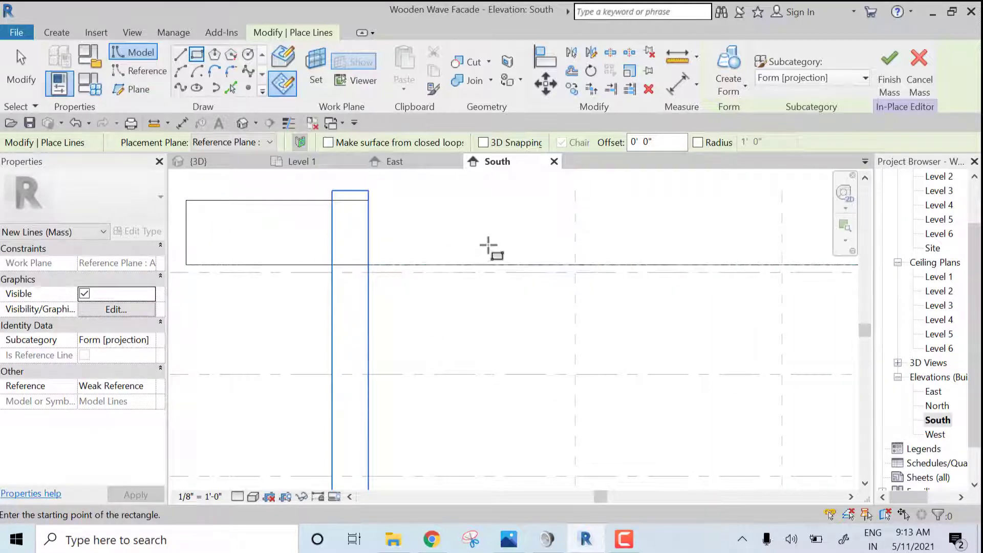
{"action": "key", "text": "Escape"}
{"action": "key", "text": "Escape"}
{"action": "left_click_drag", "start_coordinate": [344, 250], "coordinate": [422, 315]}
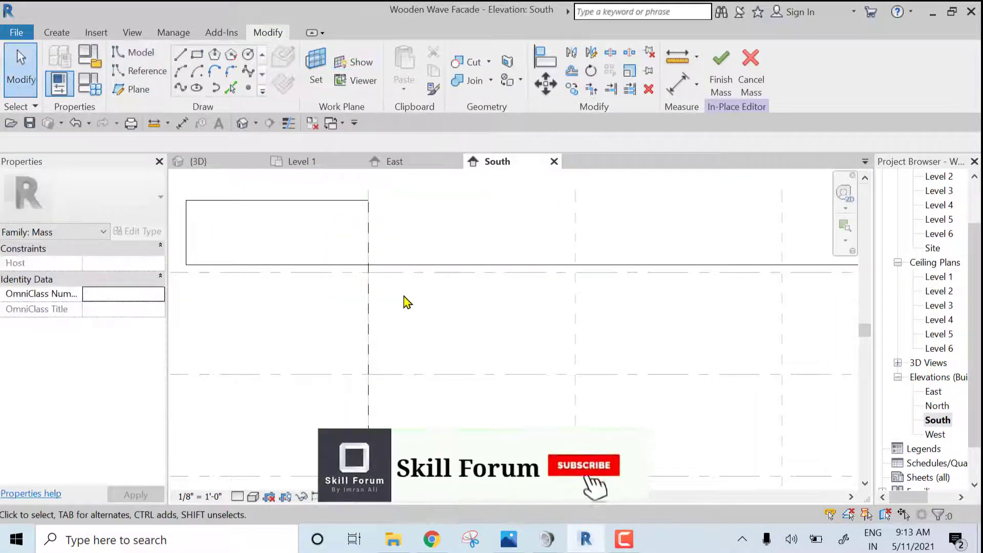
Step: Delete the stray rectangle beside the roof's corner and restart the Rectangle tool
{"action": "scroll", "coordinate": [399, 296], "scroll_direction": "down", "scroll_amount": 3}
{"action": "scroll", "coordinate": [491, 318], "scroll_direction": "down", "scroll_amount": 3}
{"action": "middle_click_drag", "start_coordinate": [582, 344], "coordinate": [589, 325]}
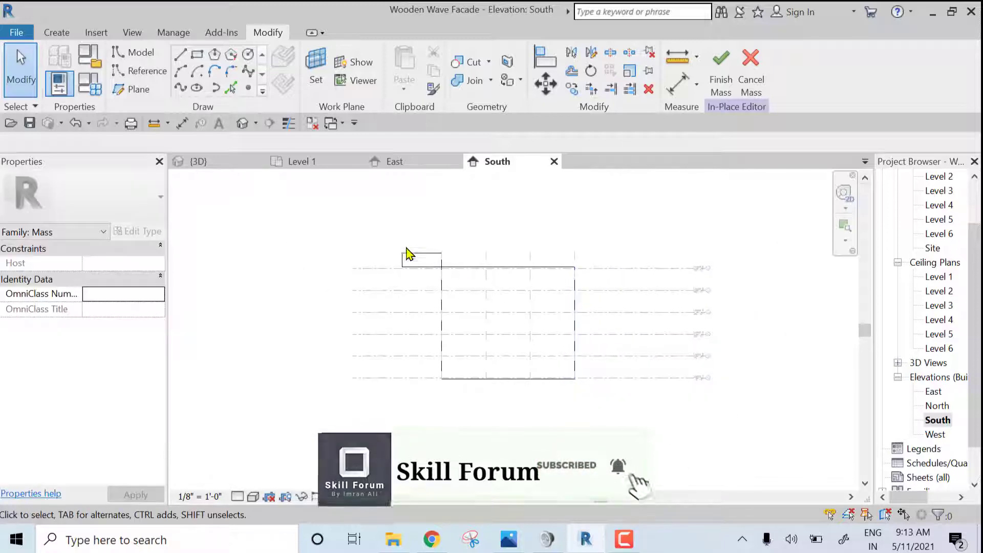
{"action": "left_click_drag", "start_coordinate": [408, 253], "coordinate": [551, 292]}
{"action": "key", "text": "Delete"}
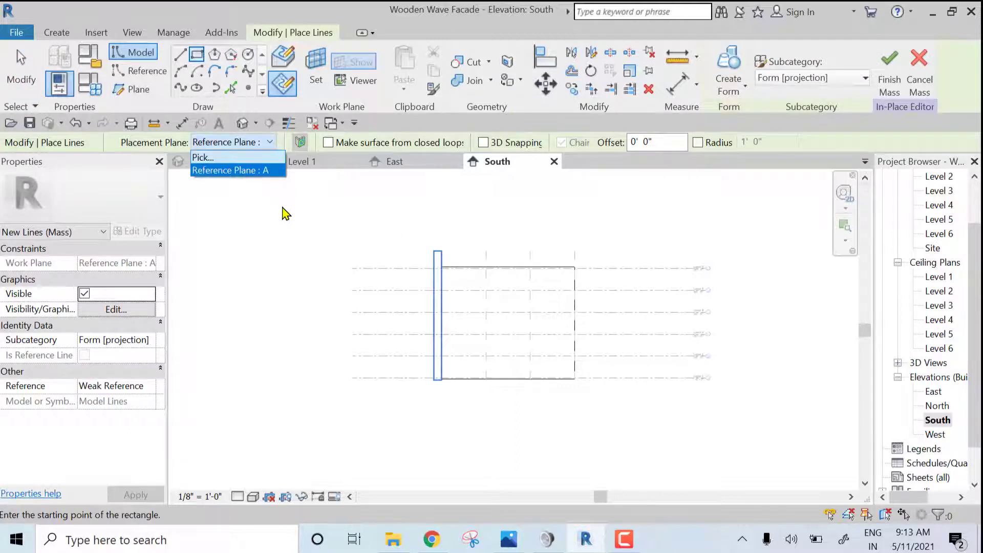
Step: Set the South elevation's visual style to Wireframe
{"action": "scroll", "coordinate": [493, 288], "scroll_direction": "up", "scroll_amount": 3}
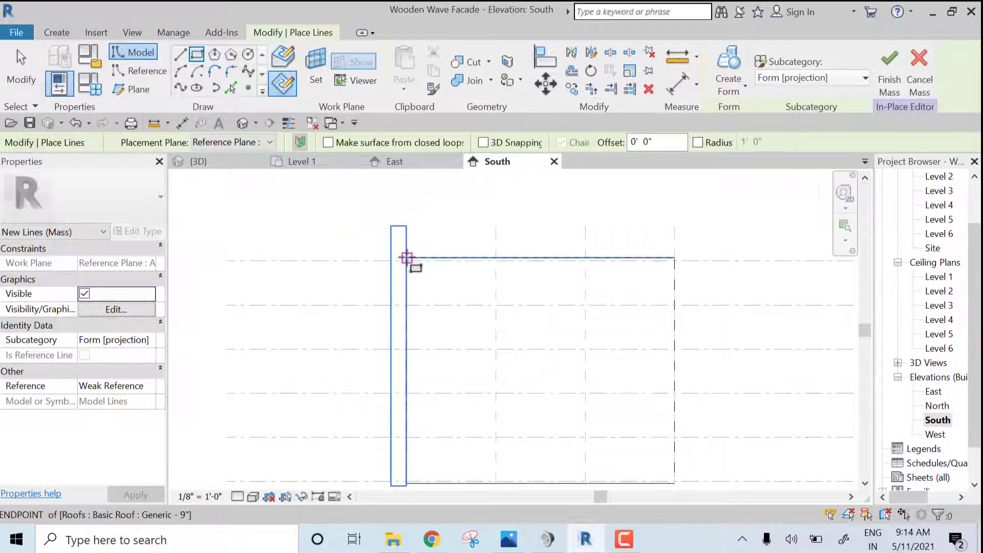
{"action": "scroll", "coordinate": [406, 258], "scroll_direction": "up", "scroll_amount": 3}
{"action": "left_click", "coordinate": [253, 496]}
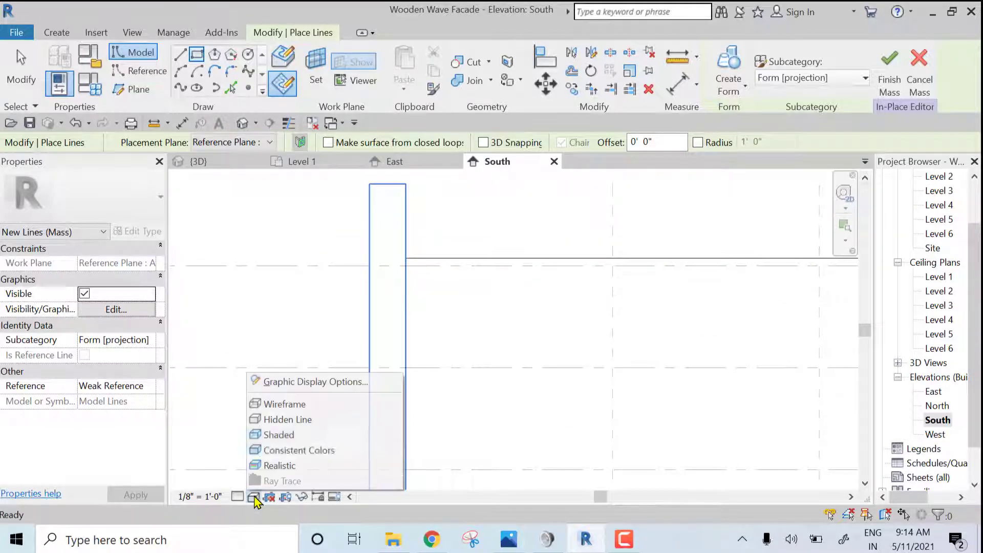
{"action": "left_click", "coordinate": [268, 403]}
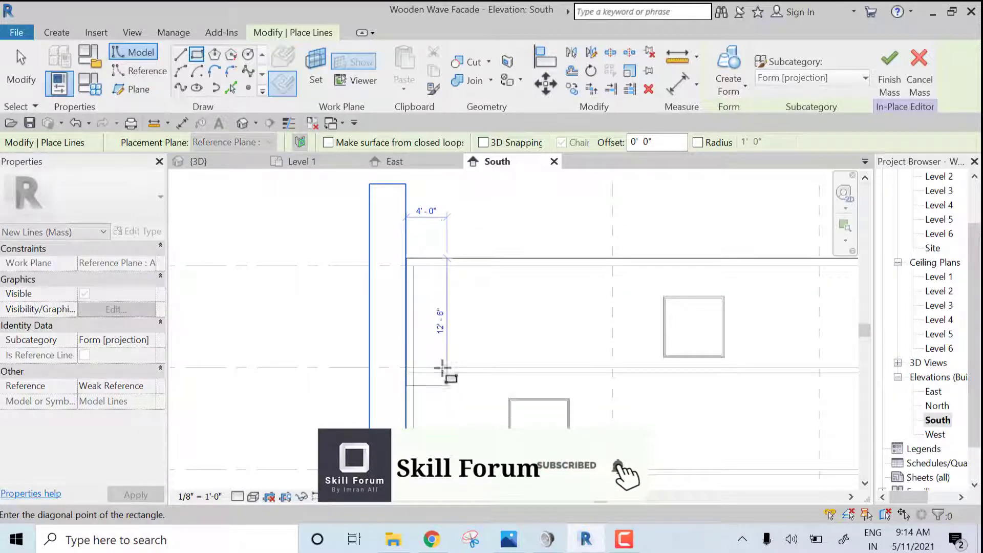
Step: Draw a narrow full-height rectangle on Reference Plane A from the roof's corner down to the base of the facade
{"action": "scroll", "coordinate": [433, 404], "scroll_direction": "down", "scroll_amount": 3}
{"action": "scroll", "coordinate": [431, 409], "scroll_direction": "down", "scroll_amount": 3}
{"action": "middle_click_drag", "start_coordinate": [450, 393], "coordinate": [453, 276]}
{"action": "scroll", "coordinate": [417, 363], "scroll_direction": "up", "scroll_amount": 7}
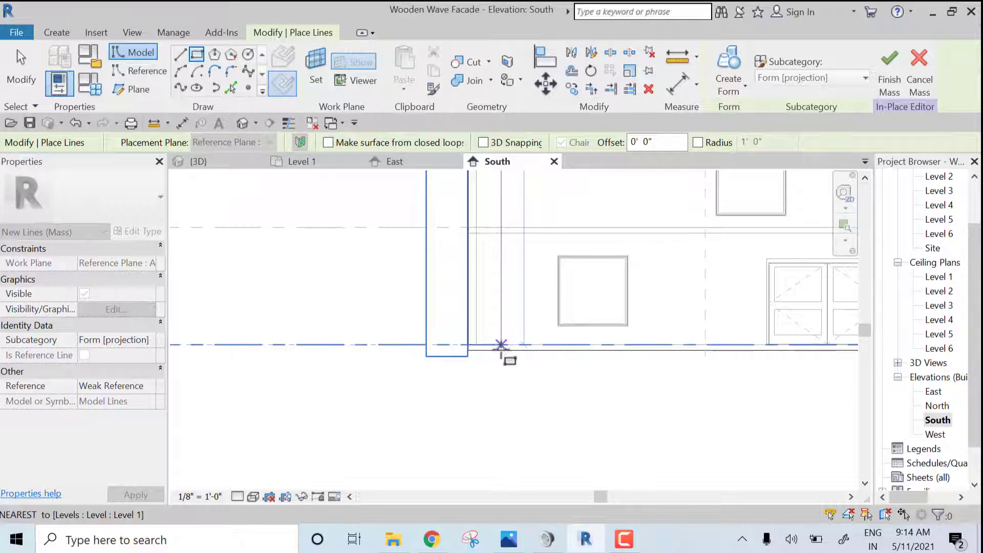
{"action": "left_click", "coordinate": [501, 346]}
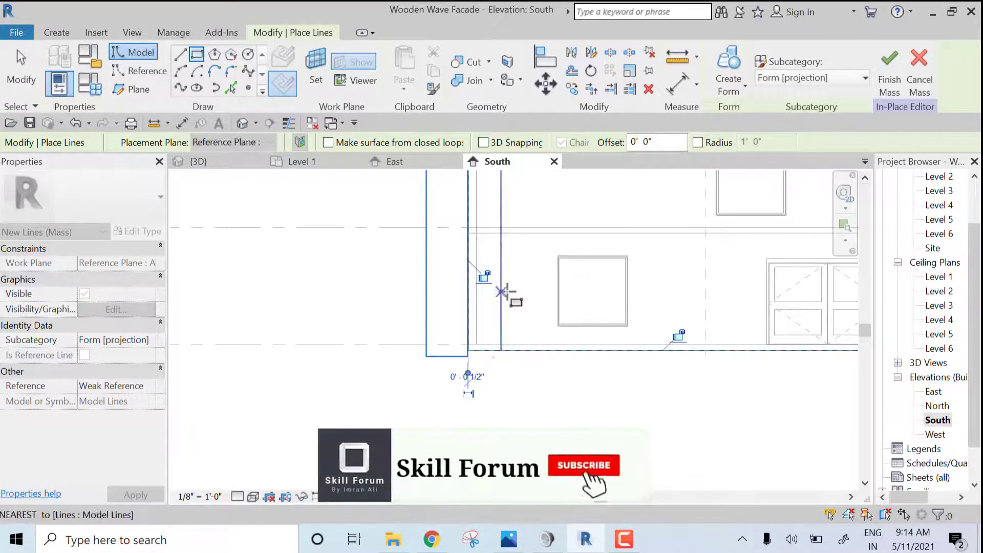
{"action": "key", "text": "Escape"}
Step: Align the narrow rectangle's outer vertical edge with the grey vertical line just inside the facade's lower corner
{"action": "scroll", "coordinate": [468, 337], "scroll_direction": "up", "scroll_amount": 4}
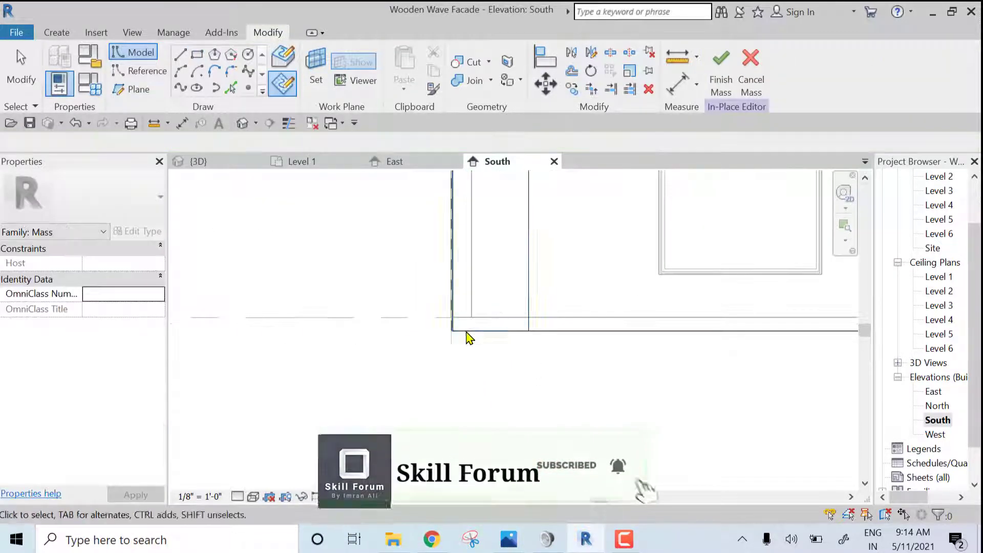
{"action": "scroll", "coordinate": [460, 332], "scroll_direction": "up", "scroll_amount": 3}
{"action": "key", "text": "Tab"}
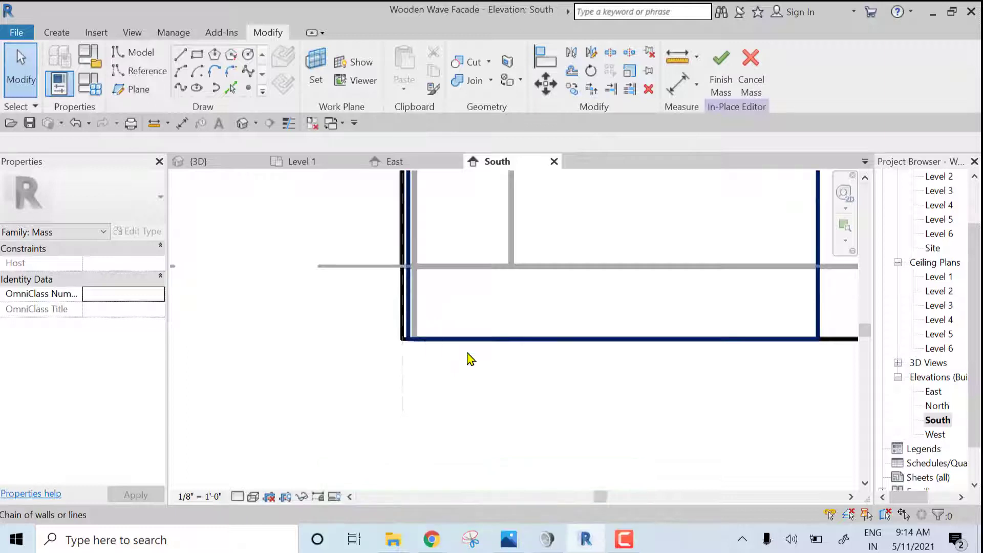
{"action": "left_click", "coordinate": [545, 352]}
{"action": "key", "text": "a"}
{"action": "key", "text": "l"}
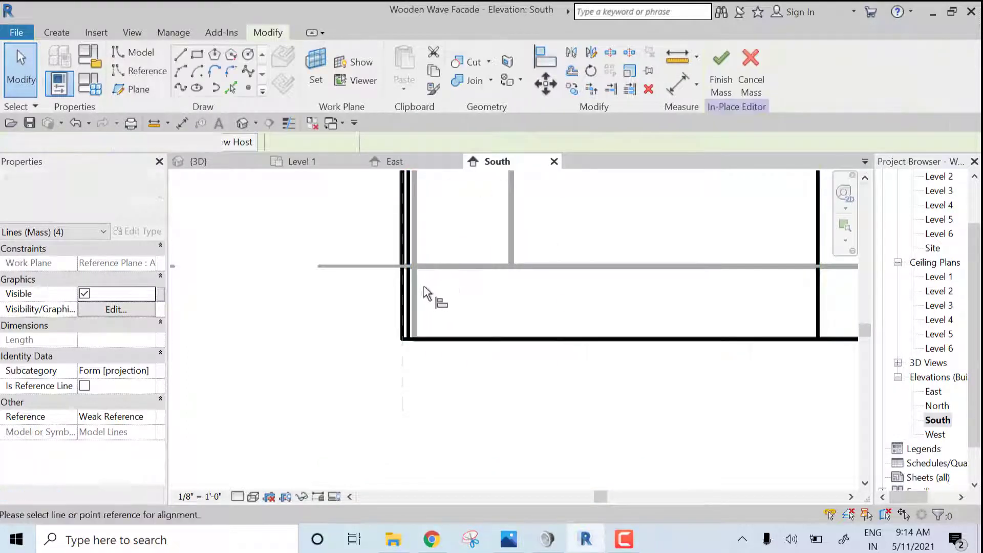
{"action": "left_click", "coordinate": [412, 289]}
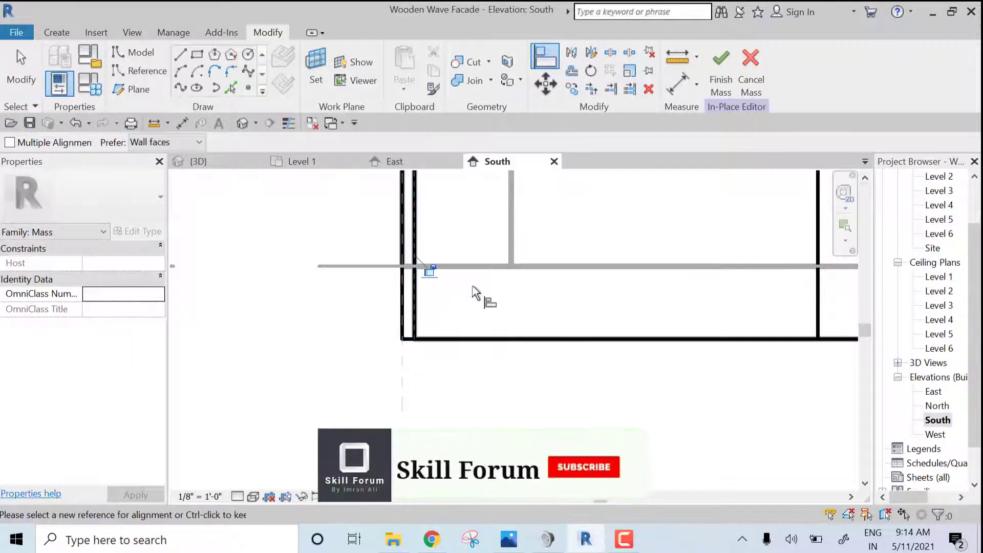
{"action": "scroll", "coordinate": [467, 293], "scroll_direction": "down", "scroll_amount": 4}
{"action": "middle_click_drag", "start_coordinate": [568, 237], "coordinate": [538, 478]}
{"action": "middle_click_drag", "start_coordinate": [479, 211], "coordinate": [475, 454]}
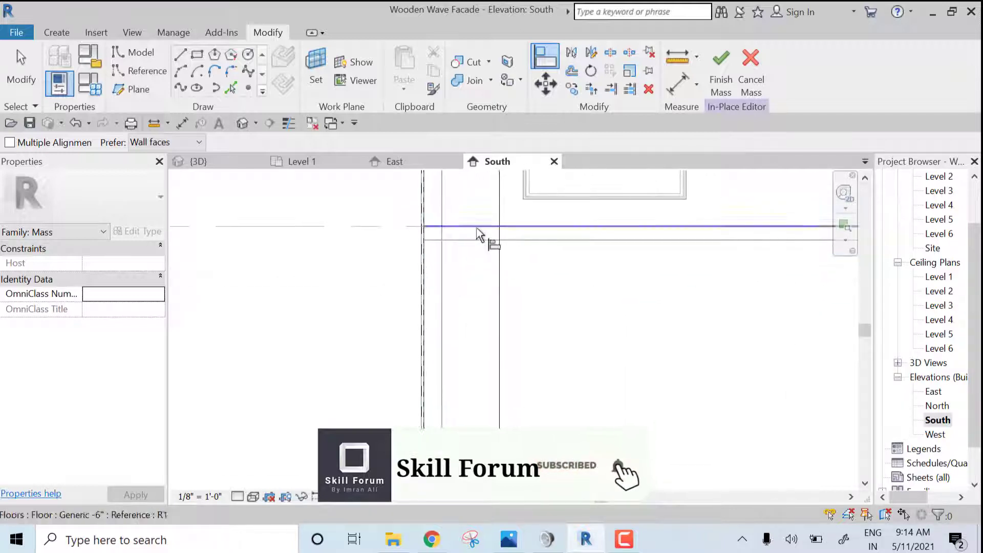
{"action": "middle_click_drag", "start_coordinate": [479, 235], "coordinate": [469, 373]}
{"action": "scroll", "coordinate": [415, 361], "scroll_direction": "up", "scroll_amount": 5}
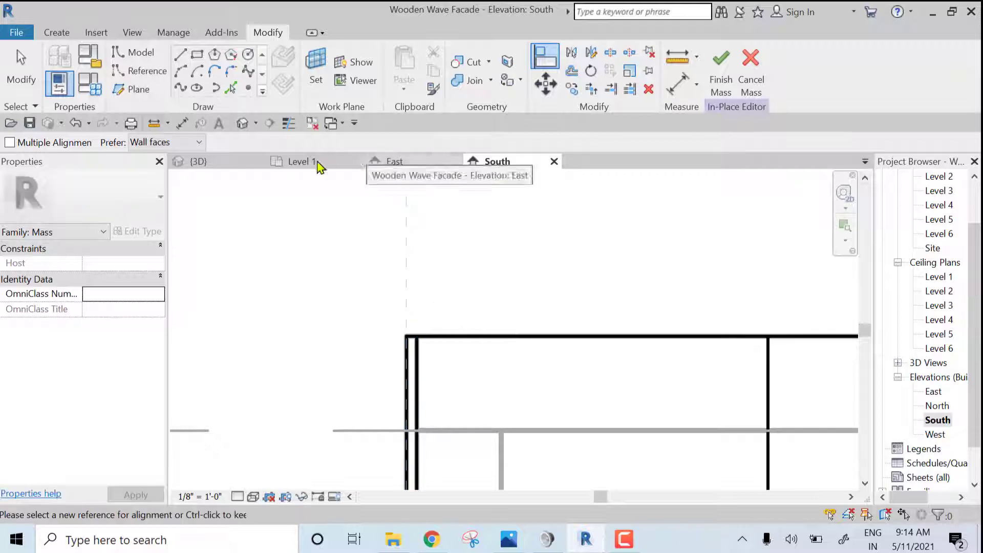
{"action": "left_click", "coordinate": [509, 342]}
{"action": "scroll", "coordinate": [755, 380], "scroll_direction": "down", "scroll_amount": 5}
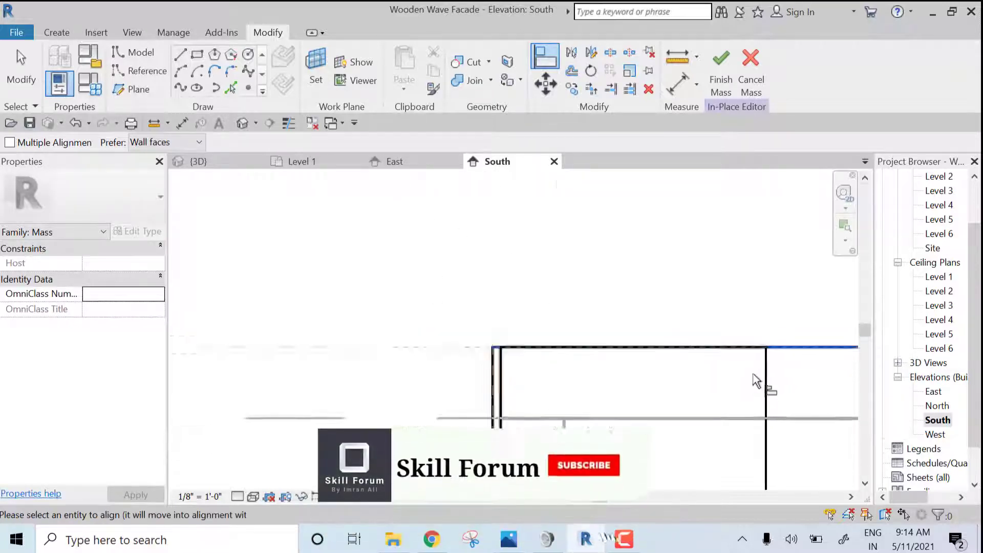
{"action": "middle_click_drag", "start_coordinate": [751, 410], "coordinate": [575, 145]}
{"action": "scroll", "coordinate": [620, 287], "scroll_direction": "down", "scroll_amount": 3}
{"action": "scroll", "coordinate": [624, 290], "scroll_direction": "down", "scroll_amount": 4}
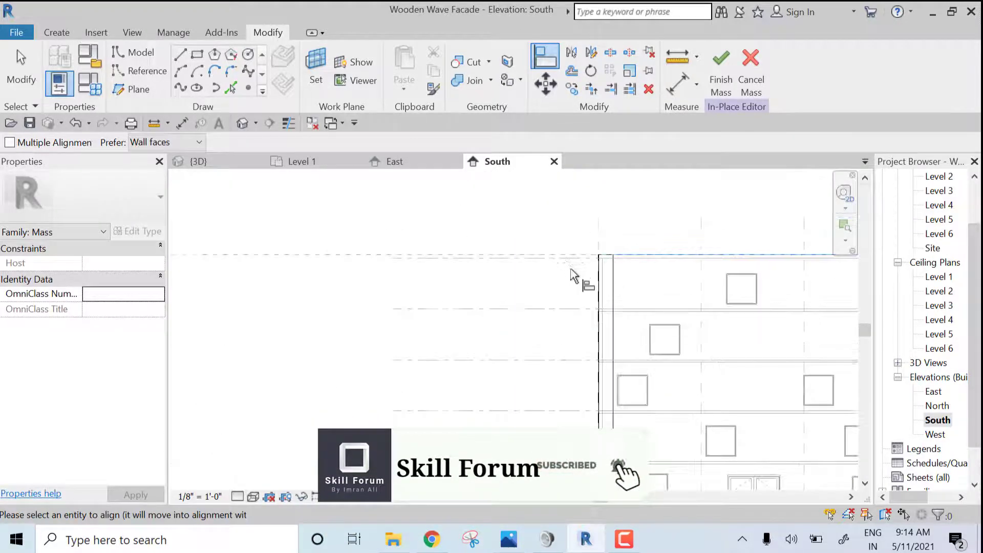
{"action": "middle_click_drag", "start_coordinate": [575, 279], "coordinate": [612, 294]}
{"action": "key", "text": "Escape"}
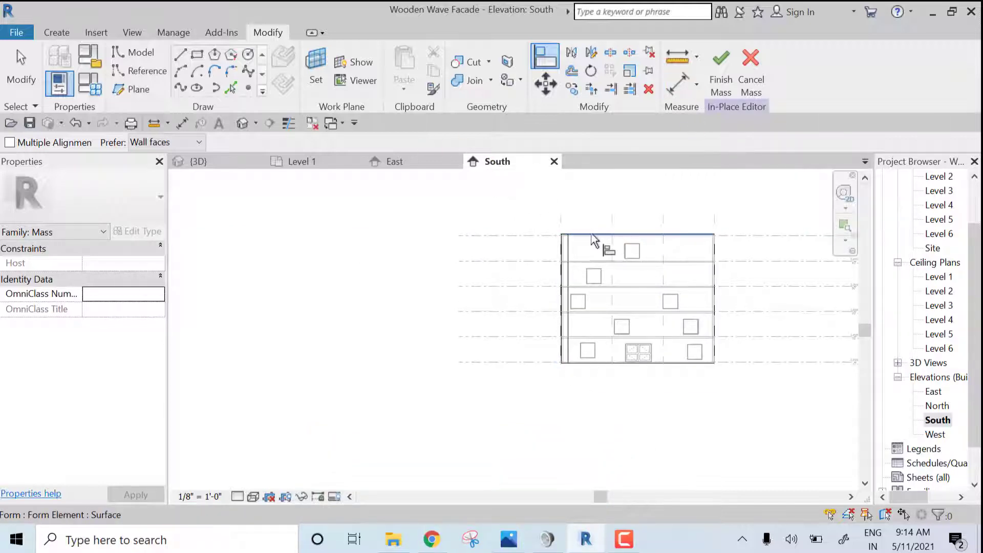
{"action": "key", "text": "Escape"}
Step: Align the narrow rectangle's outer vertical edge with the facade's outer edge at the upper corner
{"action": "left_click_drag", "start_coordinate": [523, 196], "coordinate": [577, 315]}
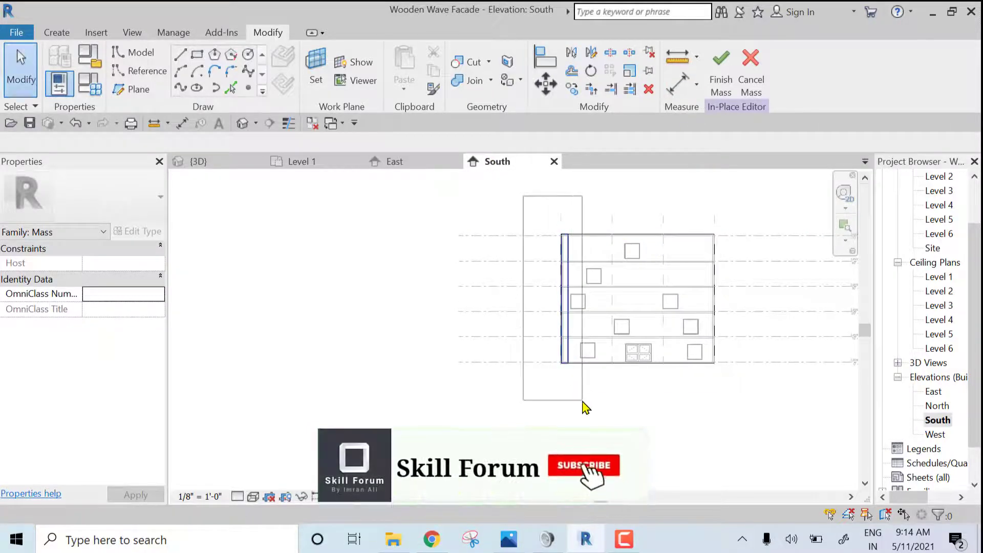
{"action": "left_click_drag", "start_coordinate": [550, 375], "coordinate": [582, 400]}
{"action": "scroll", "coordinate": [582, 236], "scroll_direction": "up", "scroll_amount": 5}
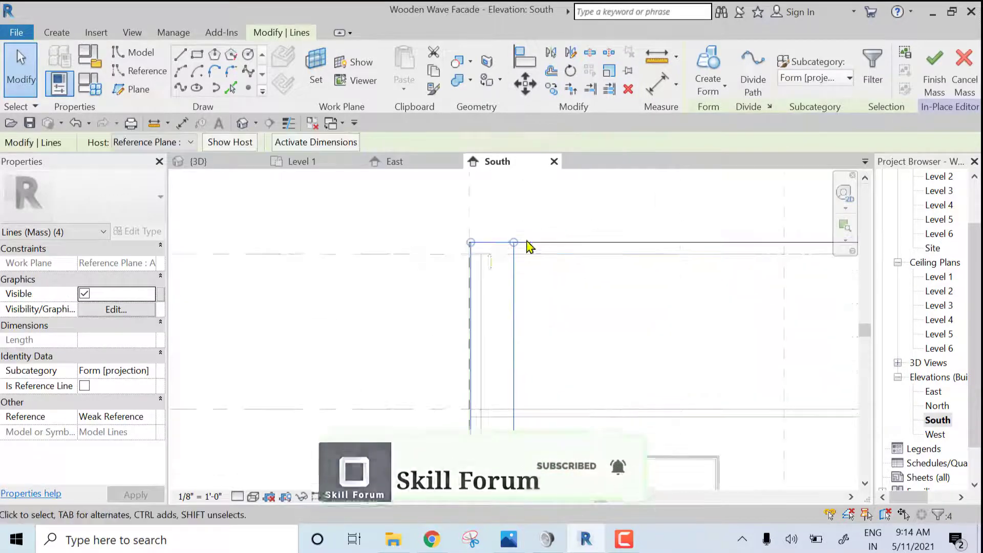
{"action": "scroll", "coordinate": [476, 258], "scroll_direction": "up", "scroll_amount": 3}
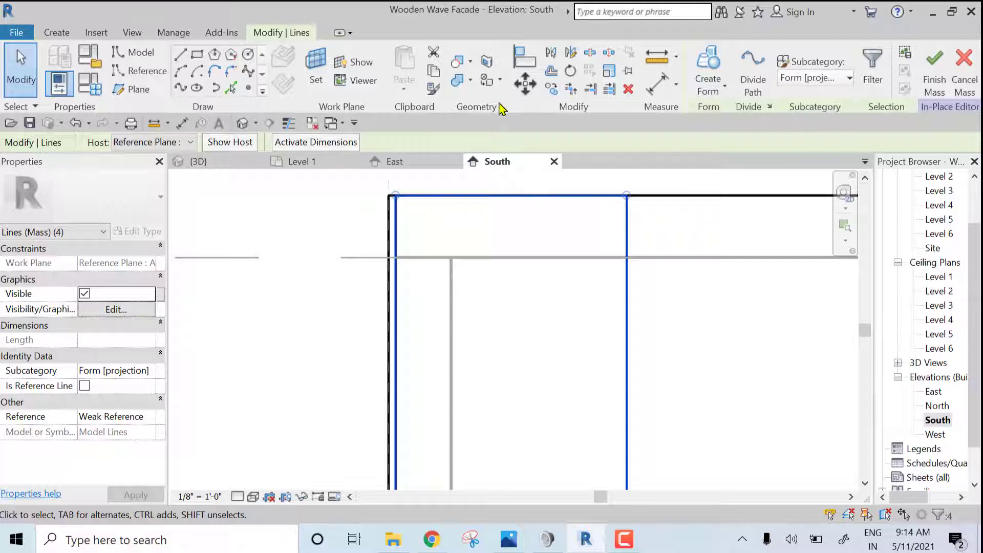
{"action": "left_click", "coordinate": [518, 66]}
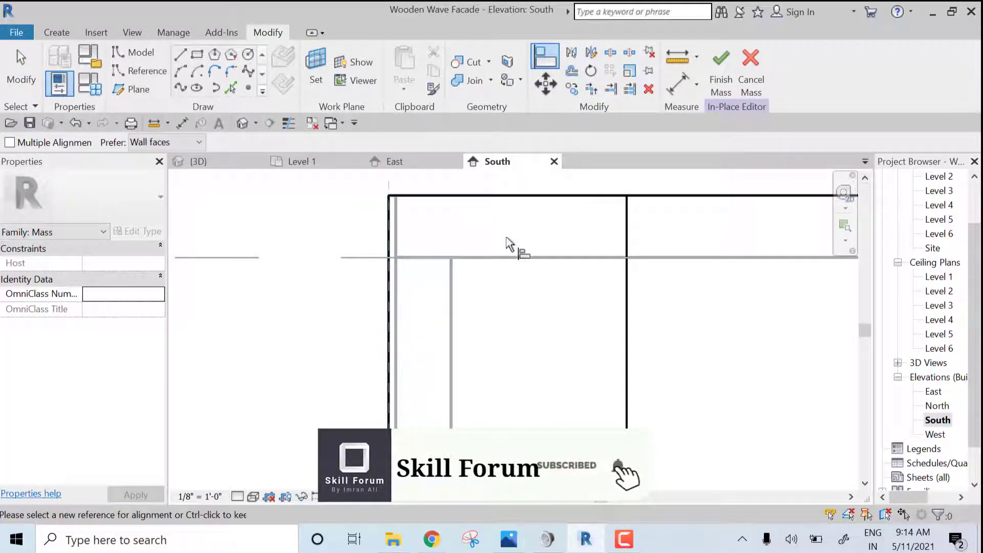
{"action": "key", "text": "Escape"}
Step: Measure the width of the narrow rectangle along its upper edge
{"action": "scroll", "coordinate": [507, 266], "scroll_direction": "down", "scroll_amount": 5}
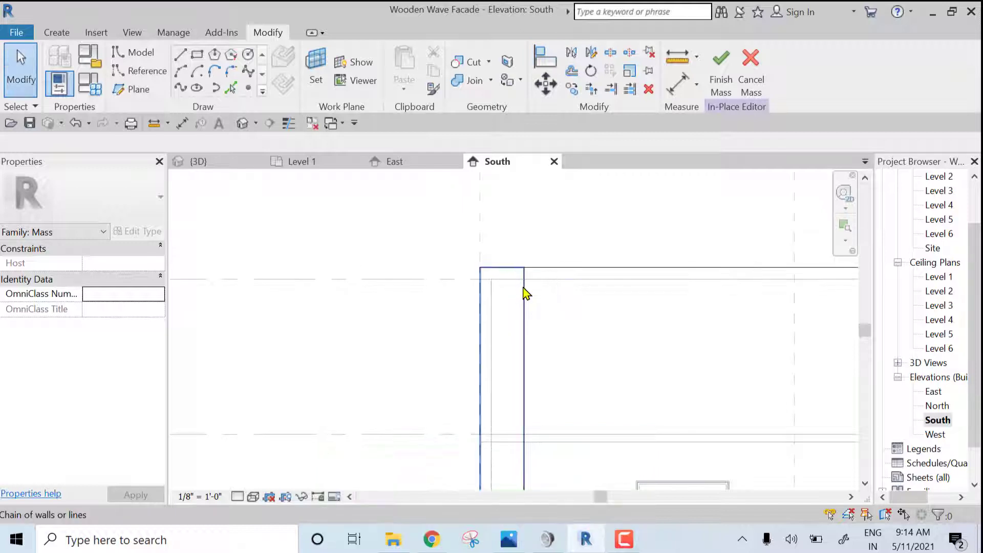
{"action": "left_click", "coordinate": [555, 294]}
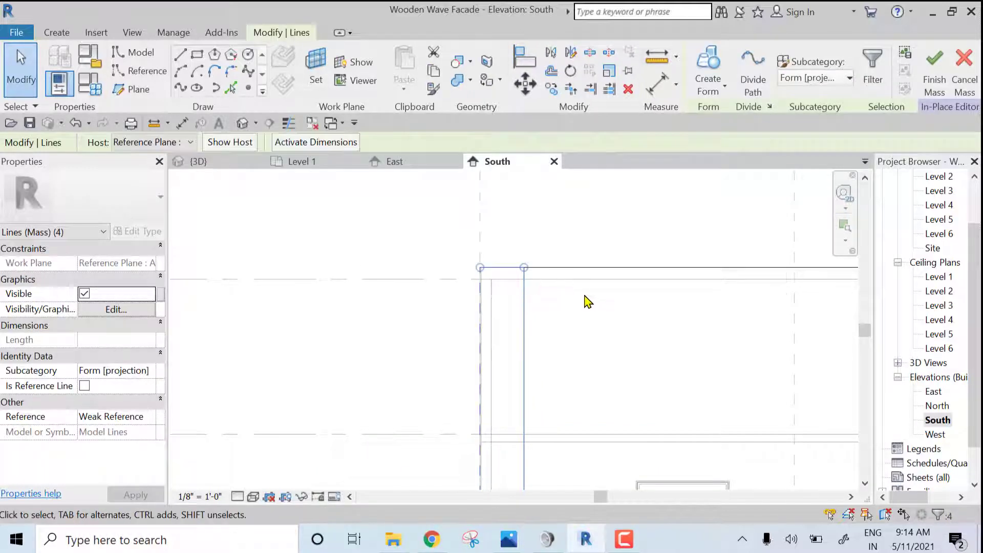
{"action": "middle_click_drag", "start_coordinate": [586, 300], "coordinate": [504, 295]}
{"action": "left_click", "coordinate": [658, 65]}
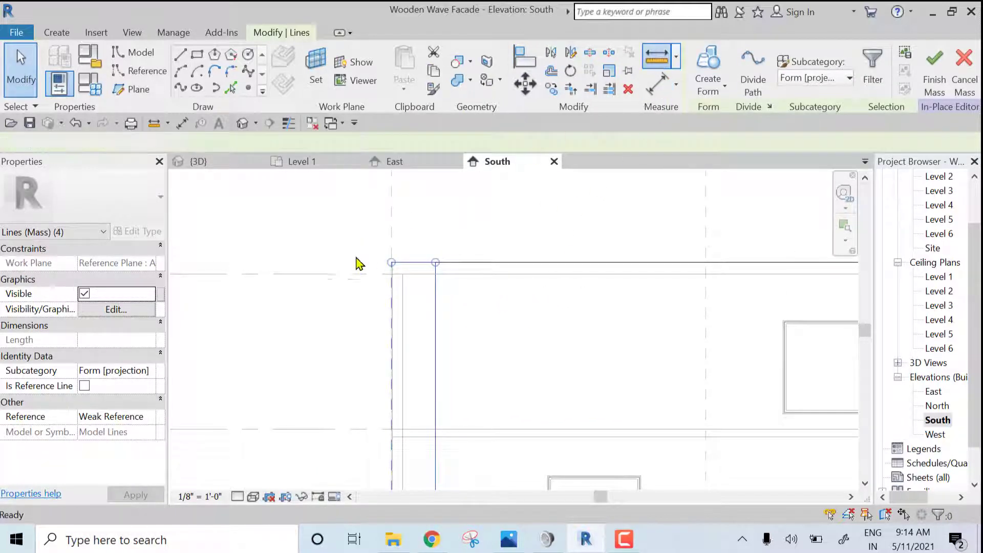
{"action": "left_click", "coordinate": [391, 263]}
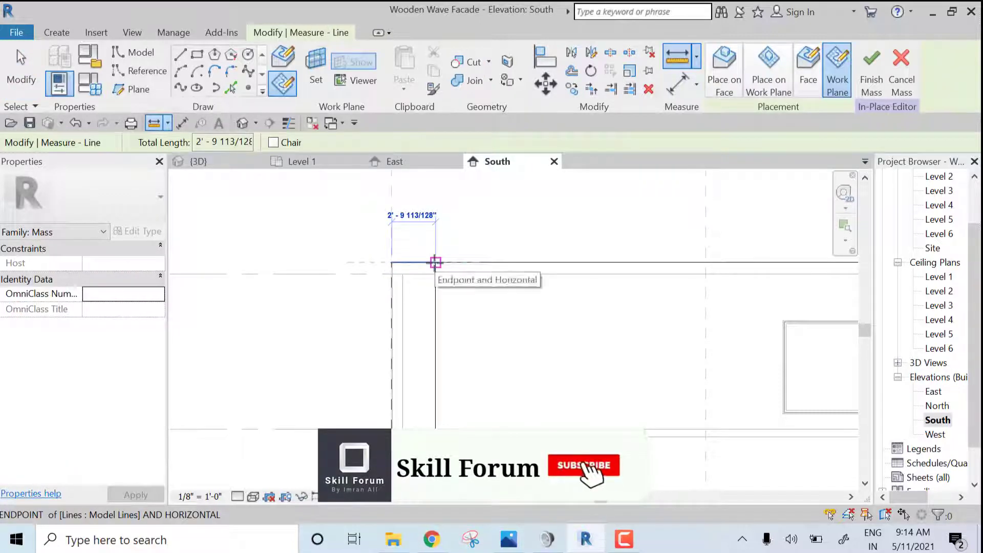
{"action": "key", "text": "Escape"}
{"action": "key", "text": "Escape"}
Step: Set the narrow rectangle's width to 2' - 0" by repositioning its inner vertical line
{"action": "middle_click_drag", "start_coordinate": [562, 333], "coordinate": [513, 373]}
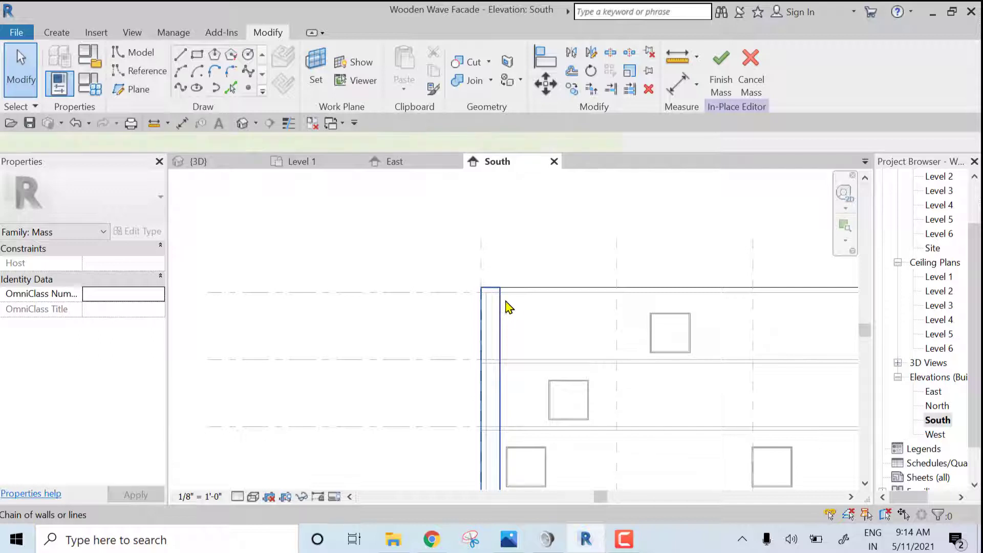
{"action": "left_click", "coordinate": [508, 307]}
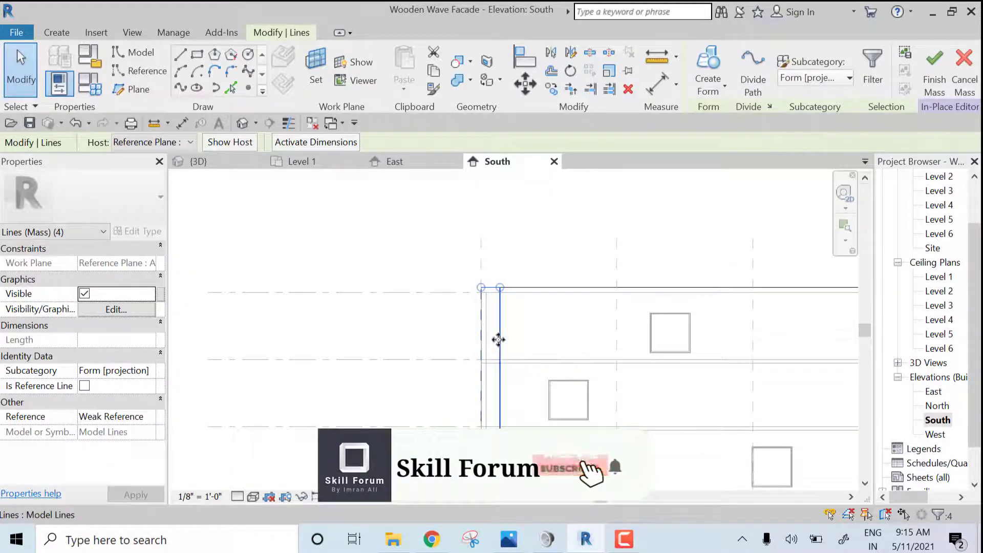
{"action": "left_click", "coordinate": [500, 289]}
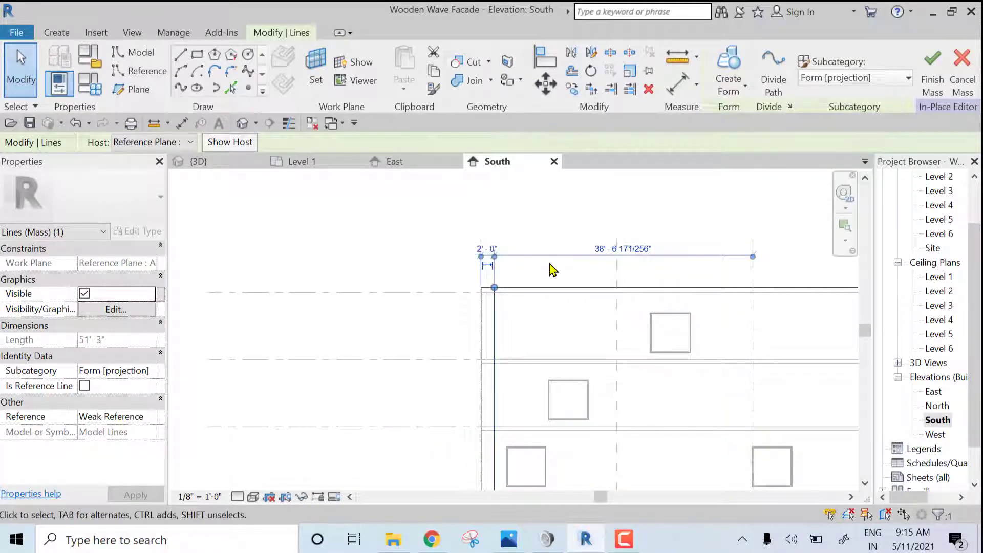
{"action": "left_click", "coordinate": [589, 230]}
Step: Move the four lines of the rectangle horizontally 2' - 0" from the facade's outer corner, by exactly one strip width
{"action": "scroll", "coordinate": [500, 237], "scroll_direction": "down", "scroll_amount": 2}
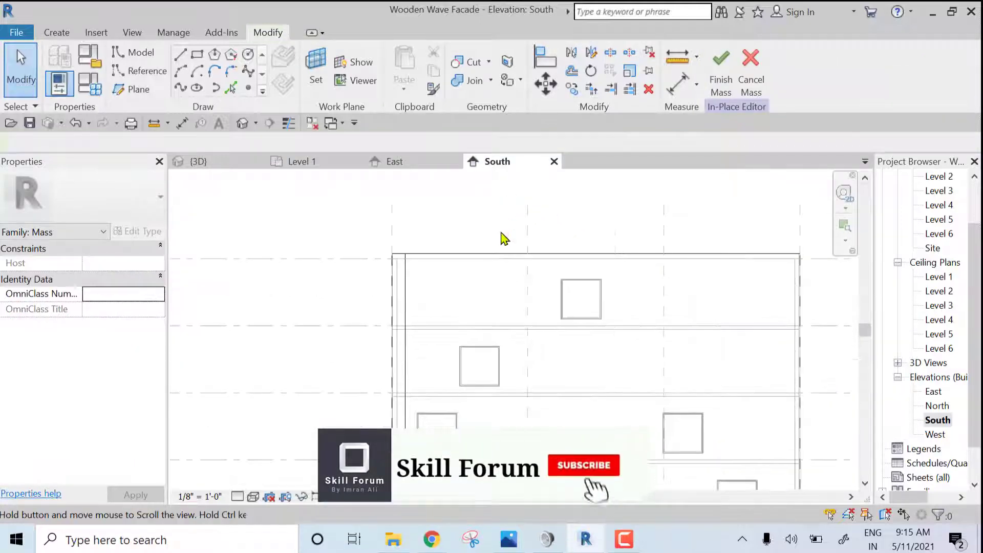
{"action": "middle_click_drag", "start_coordinate": [563, 342], "coordinate": [536, 289]}
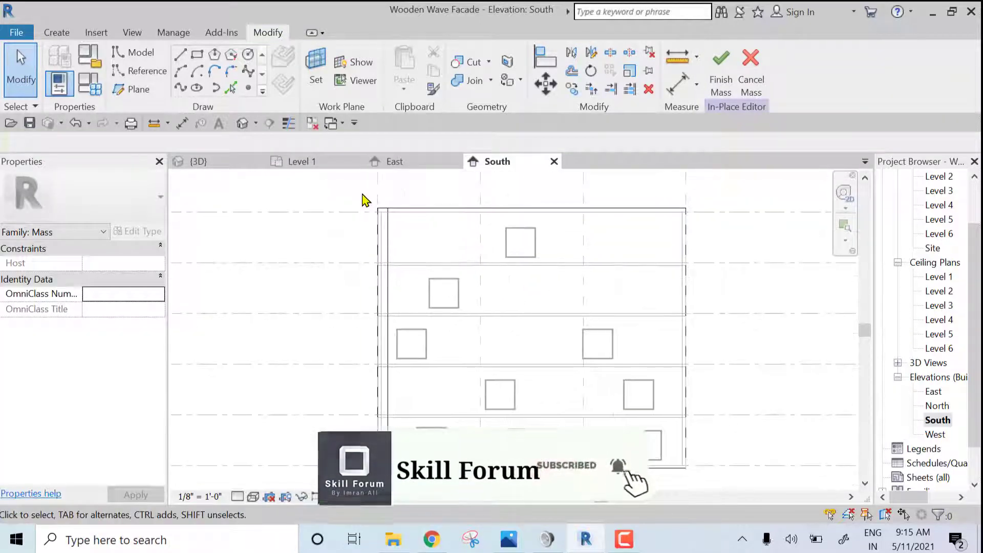
{"action": "left_click_drag", "start_coordinate": [350, 193], "coordinate": [388, 364]}
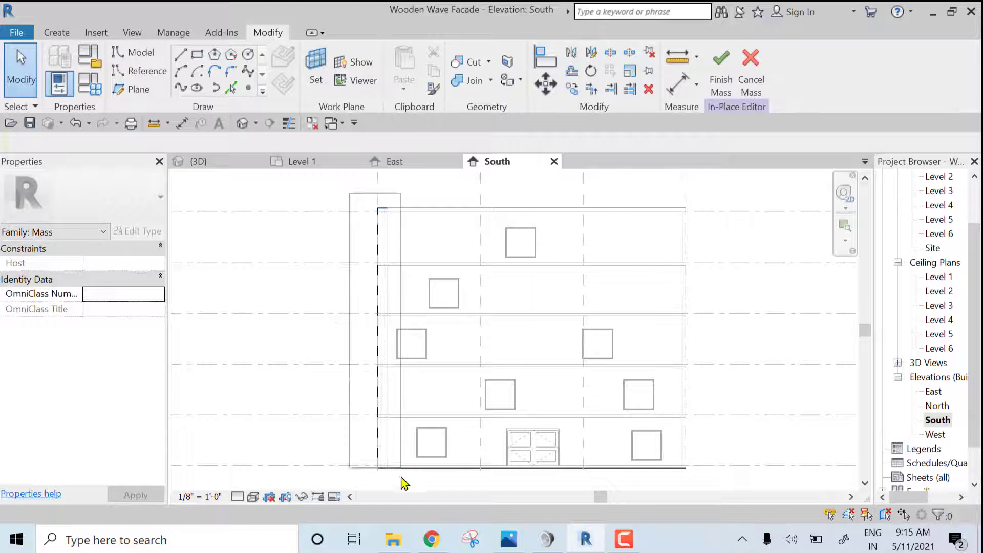
{"action": "left_click_drag", "start_coordinate": [510, 425], "coordinate": [509, 417]}
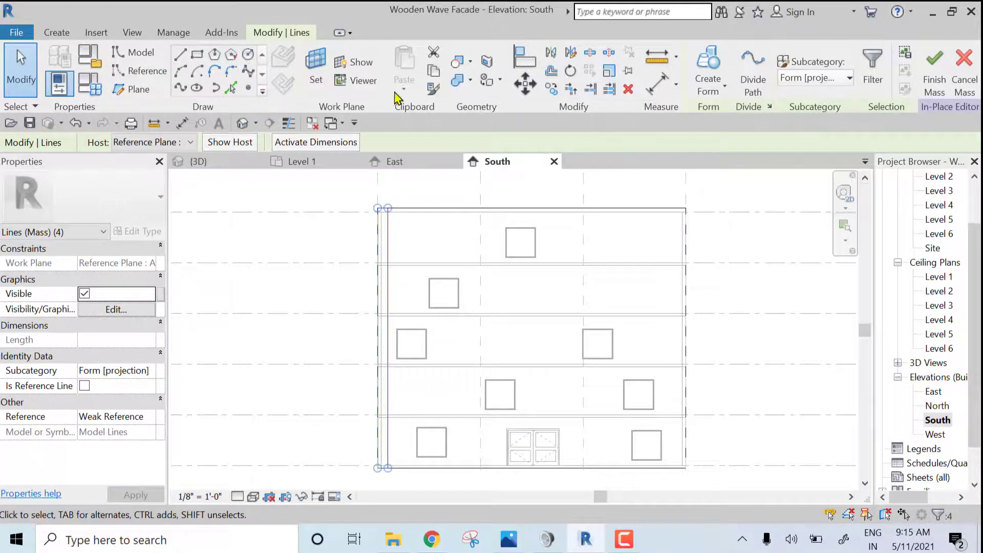
{"action": "left_click", "coordinate": [525, 83]}
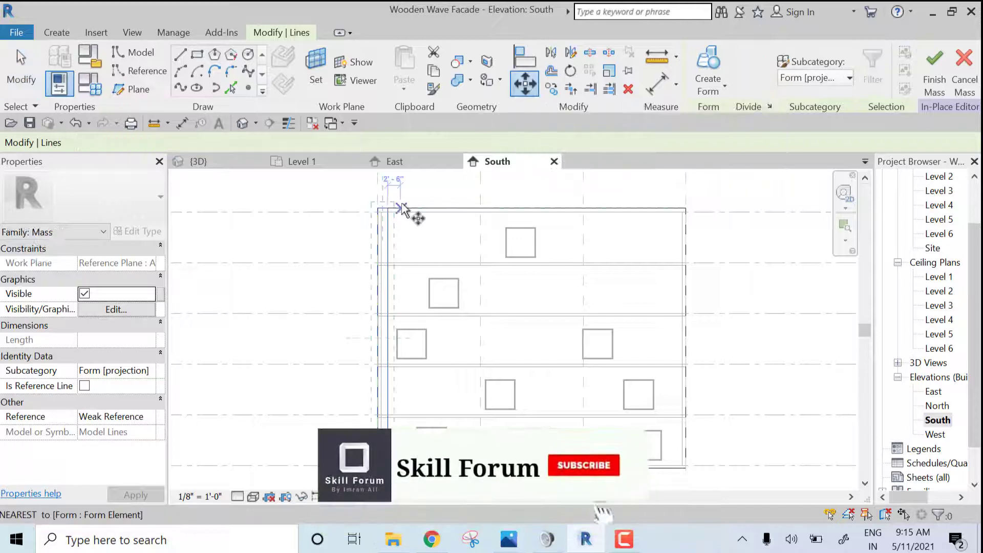
{"action": "scroll", "coordinate": [404, 213], "scroll_direction": "up", "scroll_amount": 3}
{"action": "scroll", "coordinate": [313, 225], "scroll_direction": "up", "scroll_amount": 5}
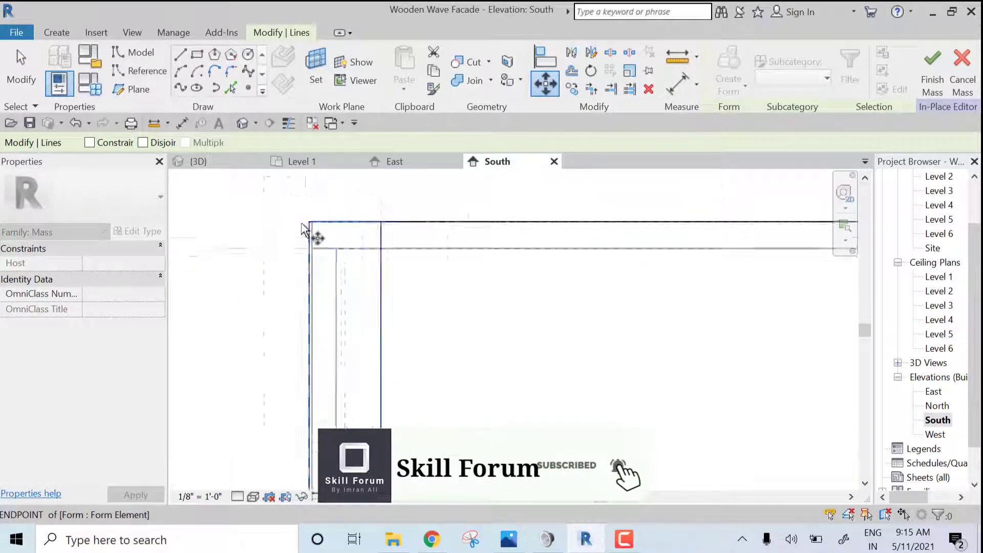
{"action": "left_click", "coordinate": [323, 221]}
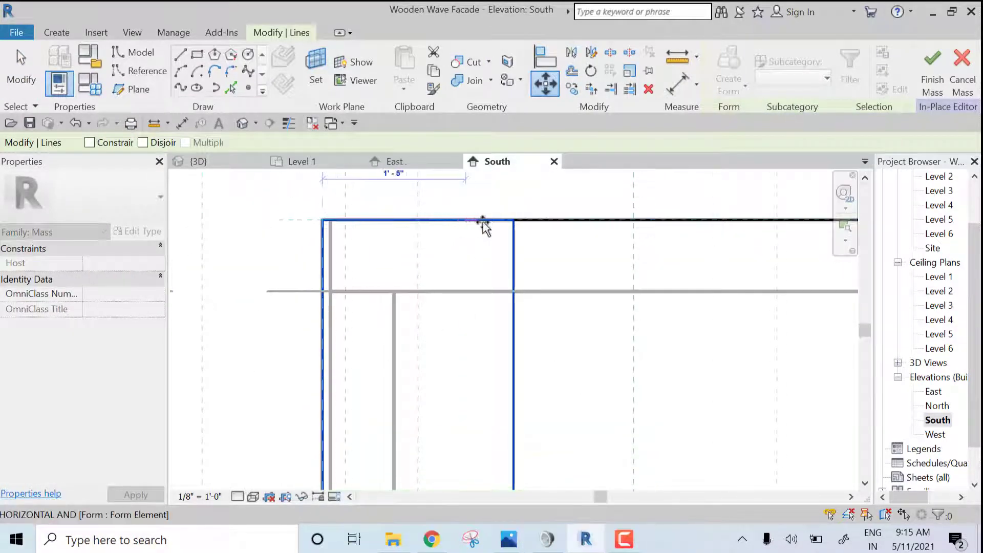
{"action": "left_click", "coordinate": [513, 221]}
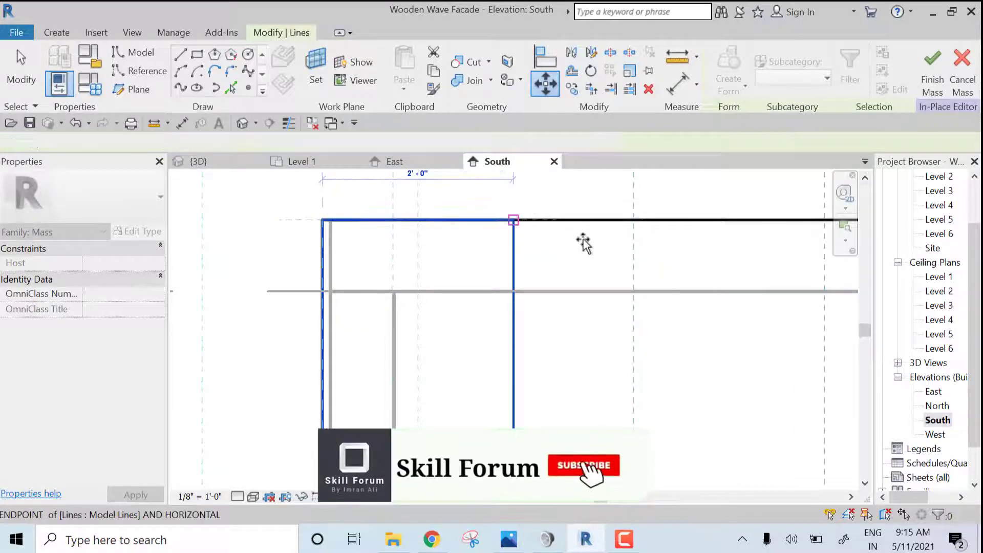
Step: Create a void form from the strip rectangle while viewing the model in the {3D} view
{"action": "scroll", "coordinate": [587, 283], "scroll_direction": "down", "scroll_amount": 5}
{"action": "middle_click_drag", "start_coordinate": [656, 323], "coordinate": [480, 204]}
{"action": "scroll", "coordinate": [516, 258], "scroll_direction": "down", "scroll_amount": 6}
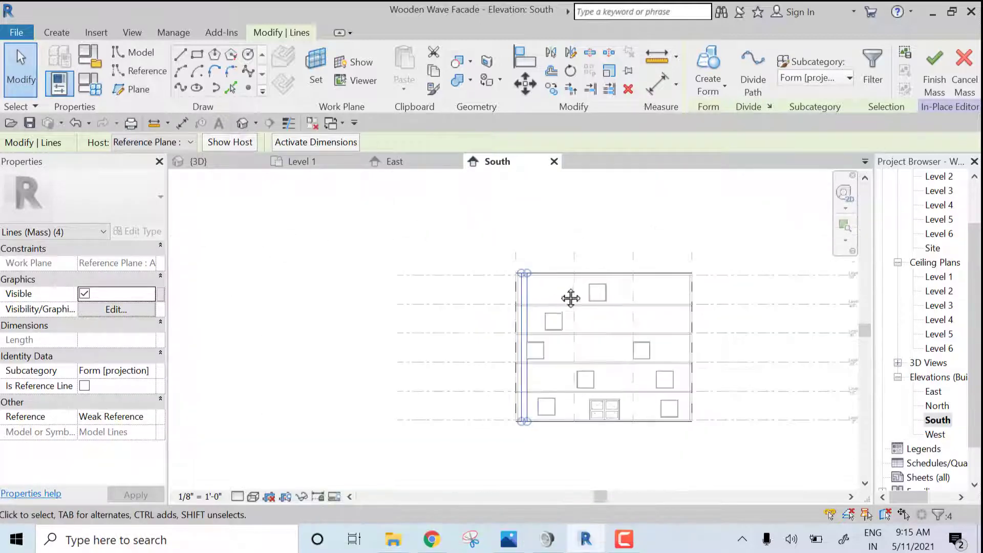
{"action": "middle_click_drag", "start_coordinate": [570, 296], "coordinate": [561, 266]}
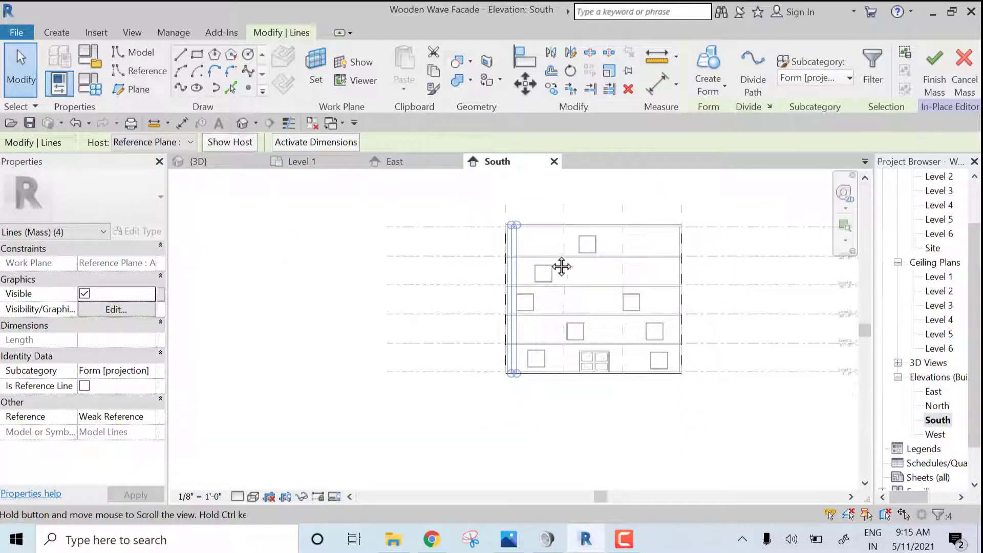
{"action": "left_click", "coordinate": [723, 88]}
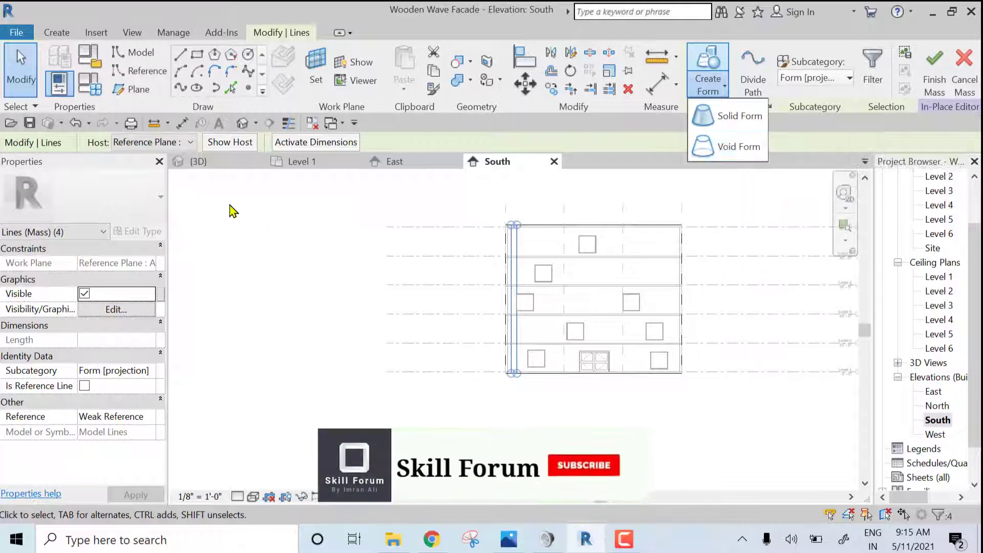
{"action": "left_click", "coordinate": [604, 255]}
{"action": "key", "text": "ctrl+Tab"}
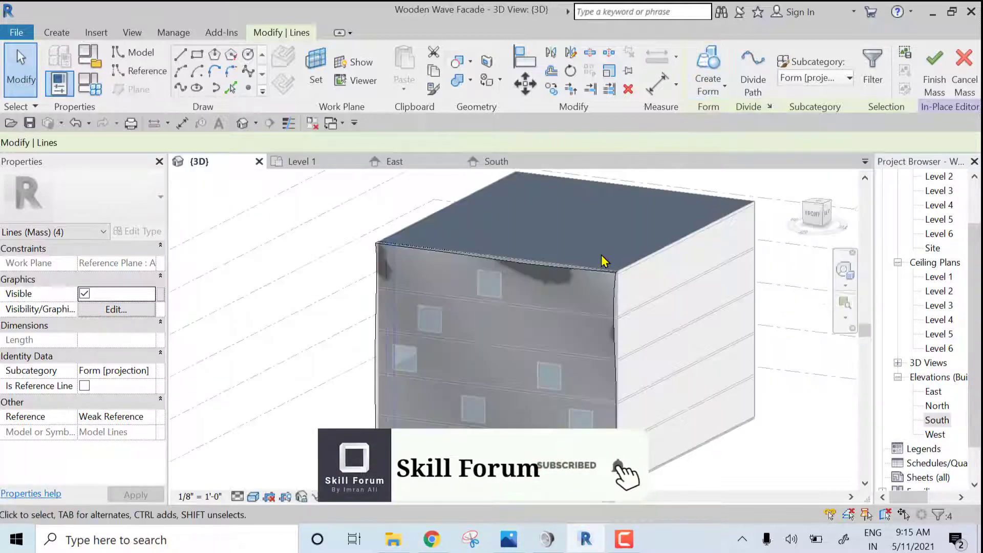
{"action": "scroll", "coordinate": [379, 242], "scroll_direction": "up", "scroll_amount": 4}
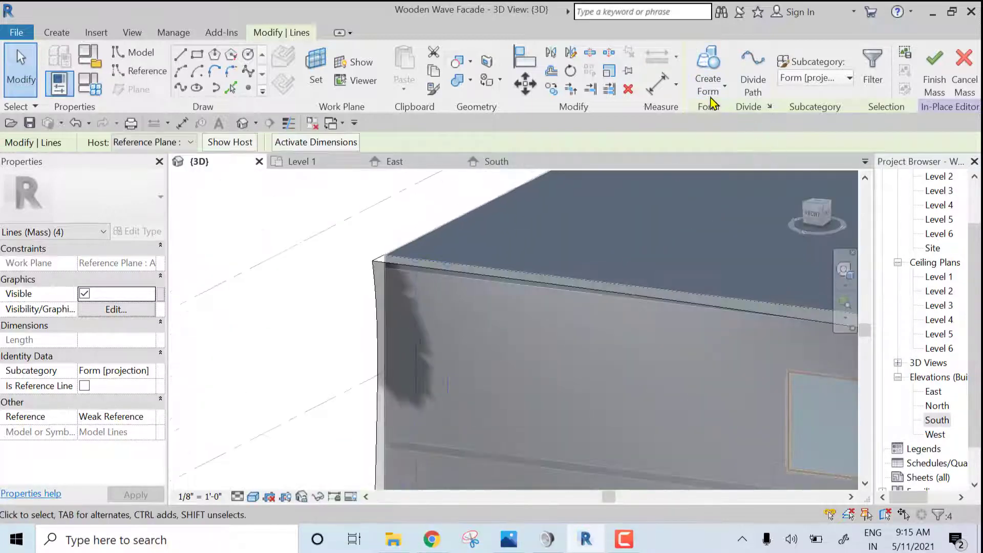
{"action": "left_click", "coordinate": [726, 91]}
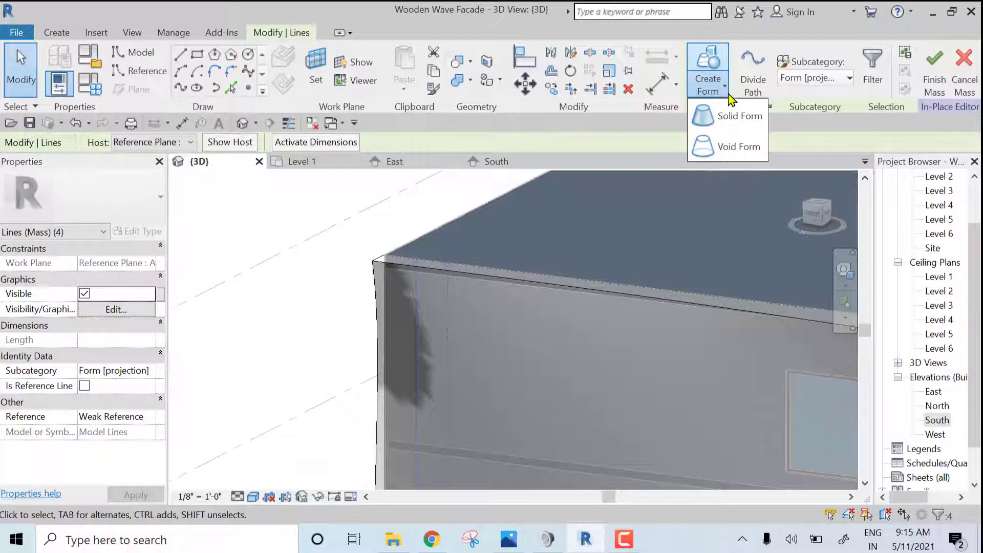
{"action": "left_click", "coordinate": [737, 147]}
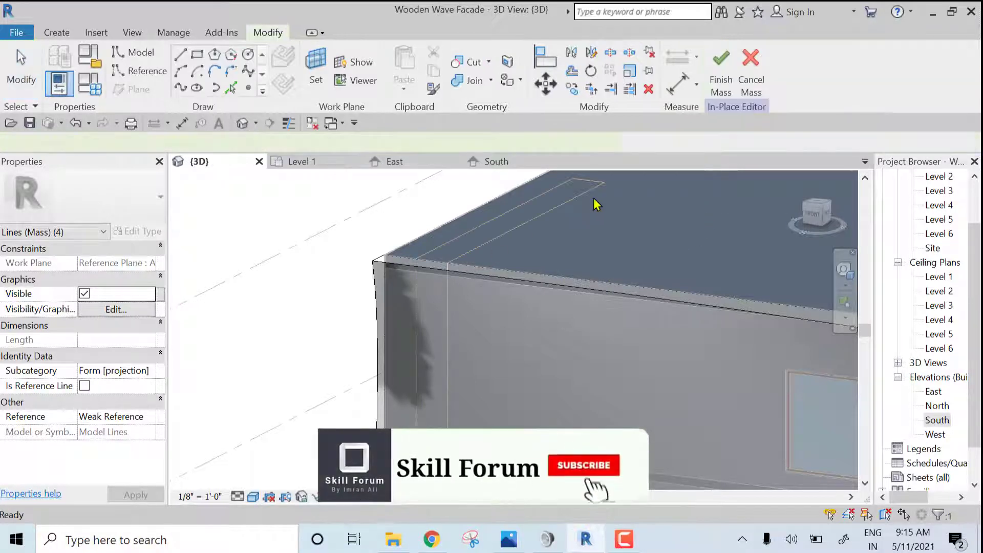
Step: Extend the void strip forward through the front of the wave mass and finish the in-place mass edit
{"action": "left_click", "coordinate": [610, 266]}
{"action": "scroll", "coordinate": [609, 287], "scroll_direction": "down", "scroll_amount": 5}
{"action": "middle_click_drag", "start_coordinate": [687, 412], "coordinate": [486, 311], "text": "shift"}
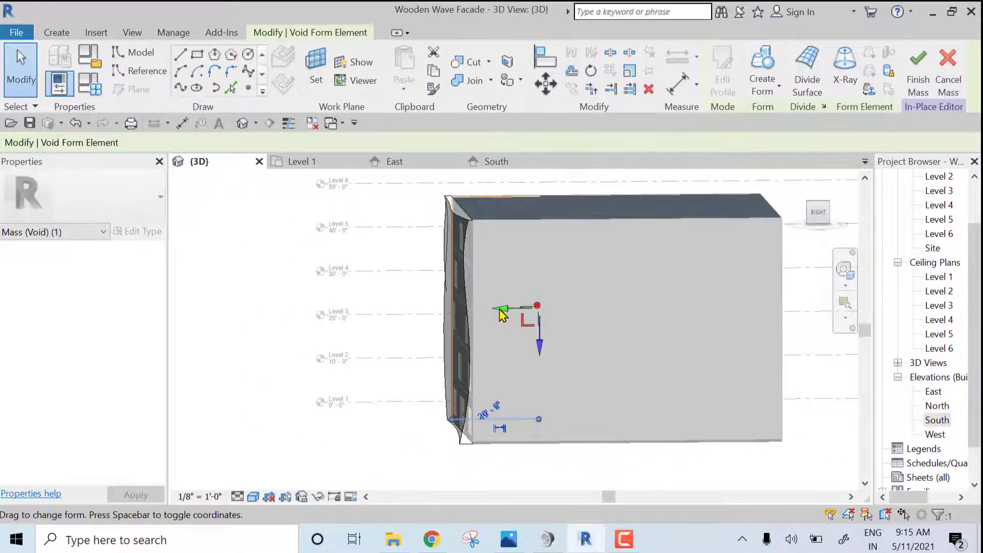
{"action": "left_click_drag", "start_coordinate": [502, 314], "coordinate": [370, 303]}
{"action": "middle_click_drag", "start_coordinate": [495, 329], "coordinate": [482, 291], "text": "shift"}
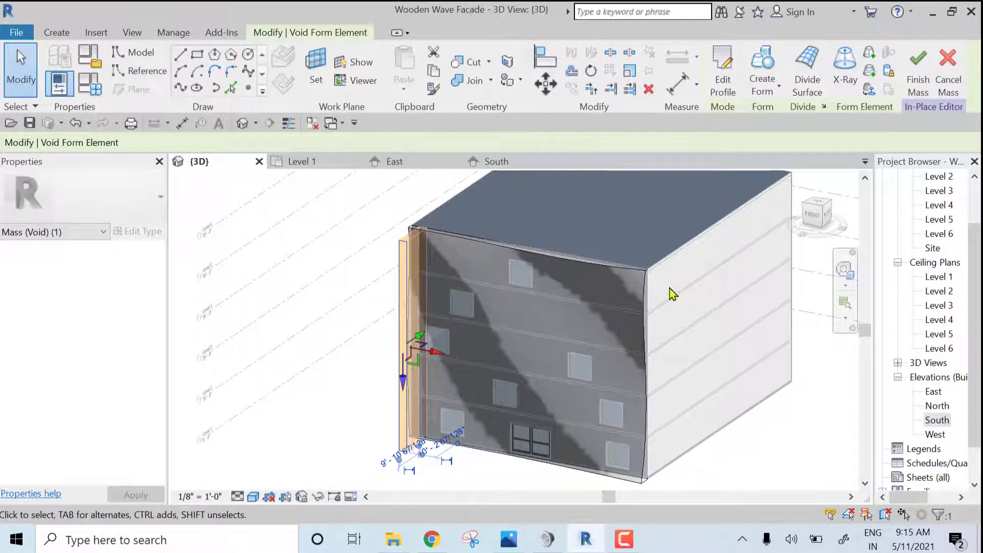
{"action": "left_click", "coordinate": [809, 221]}
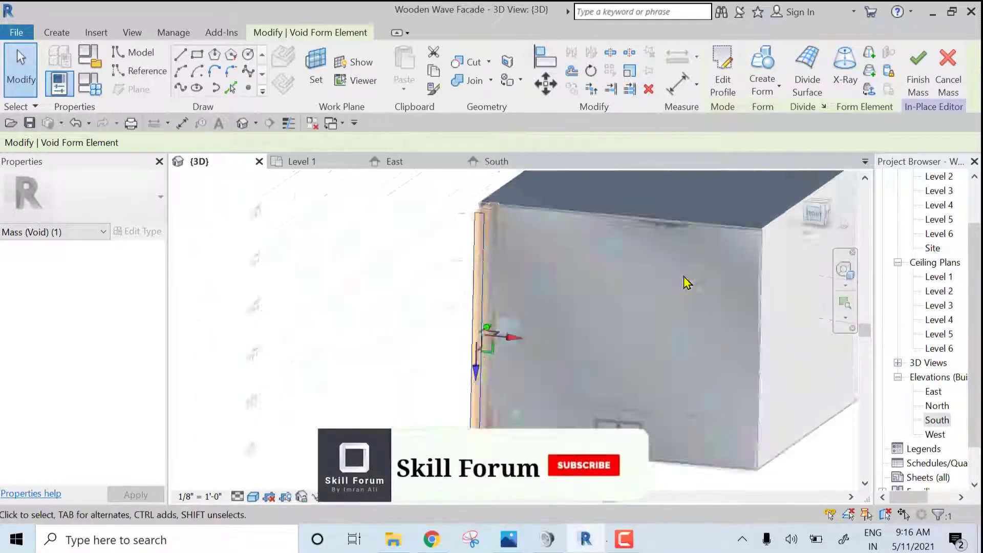
{"action": "left_click", "coordinate": [917, 92]}
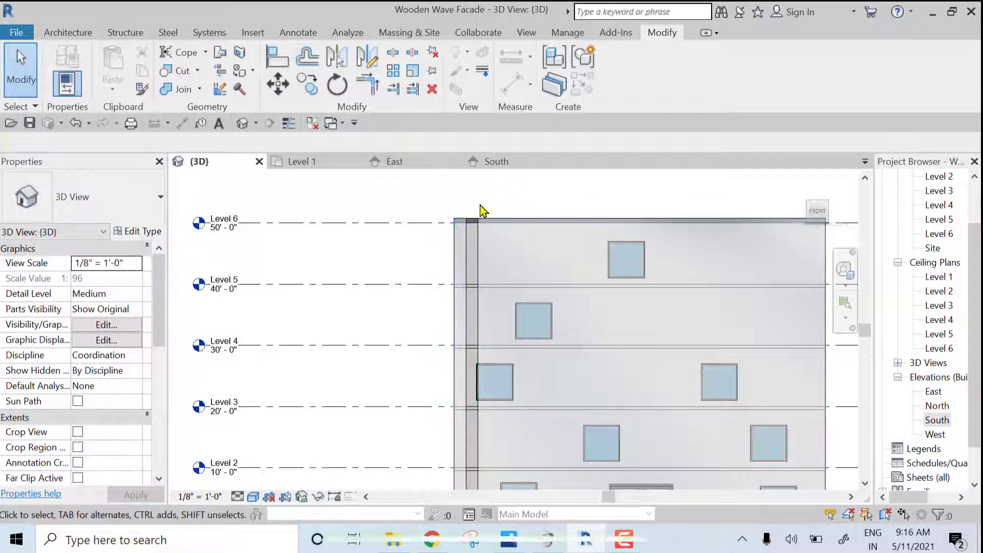
Step: Reopen the wave mass in front of the facade for in-place editing
{"action": "key", "text": "Tab"}
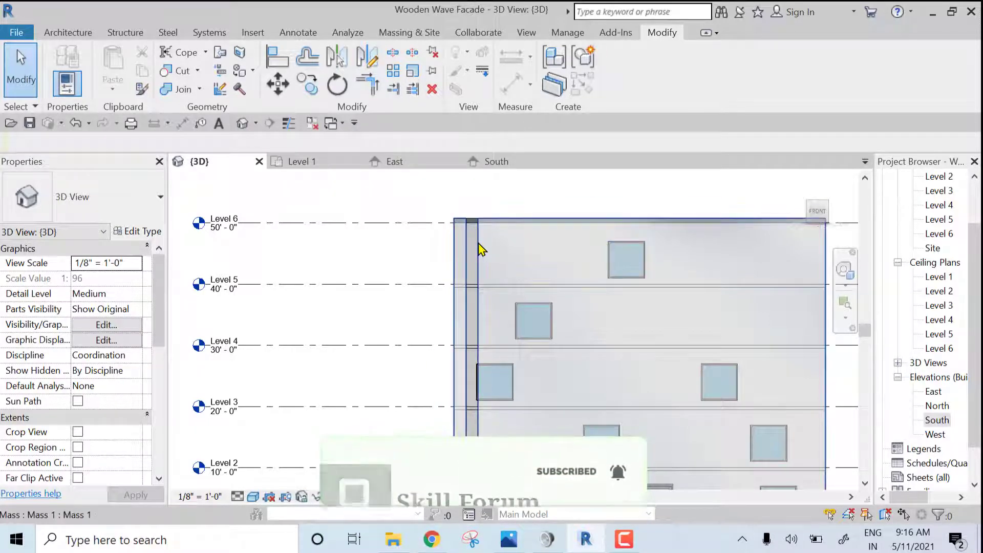
{"action": "left_click", "coordinate": [500, 224]}
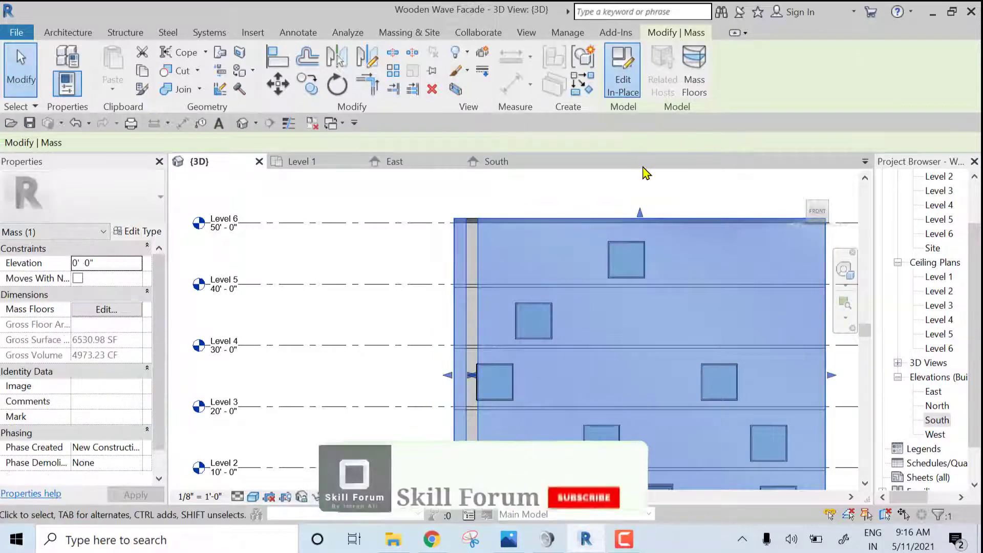
{"action": "left_click", "coordinate": [623, 69]}
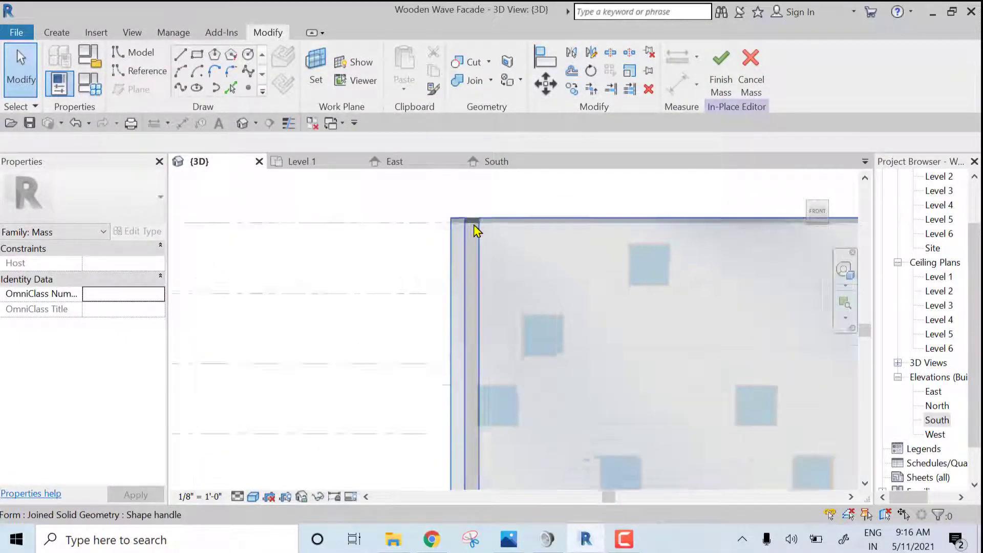
Step: Copy the void strip horizontally along the facade by 4' - 0" with the Multiple option on, using its upper corner as base point
{"action": "scroll", "coordinate": [477, 228], "scroll_direction": "up", "scroll_amount": 5}
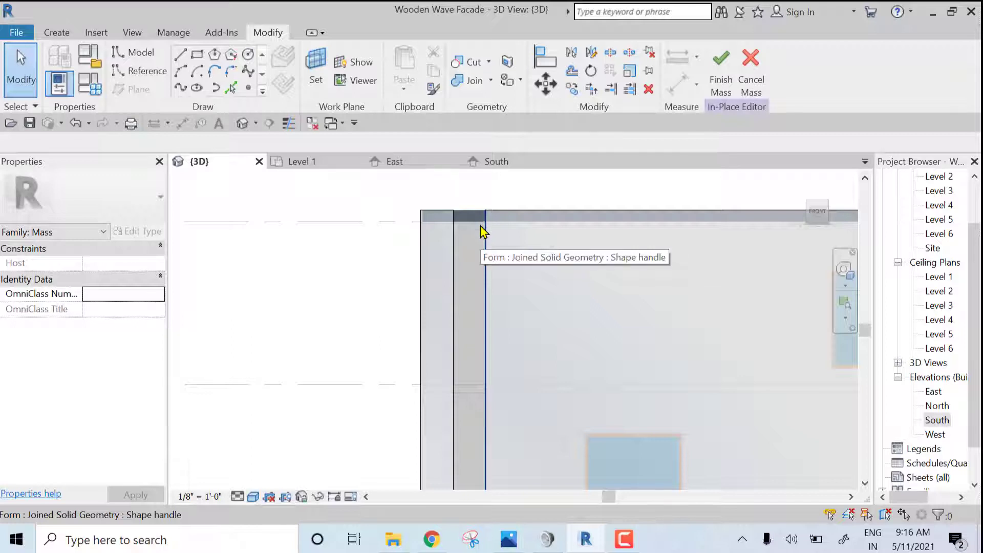
{"action": "key", "text": "Tab"}
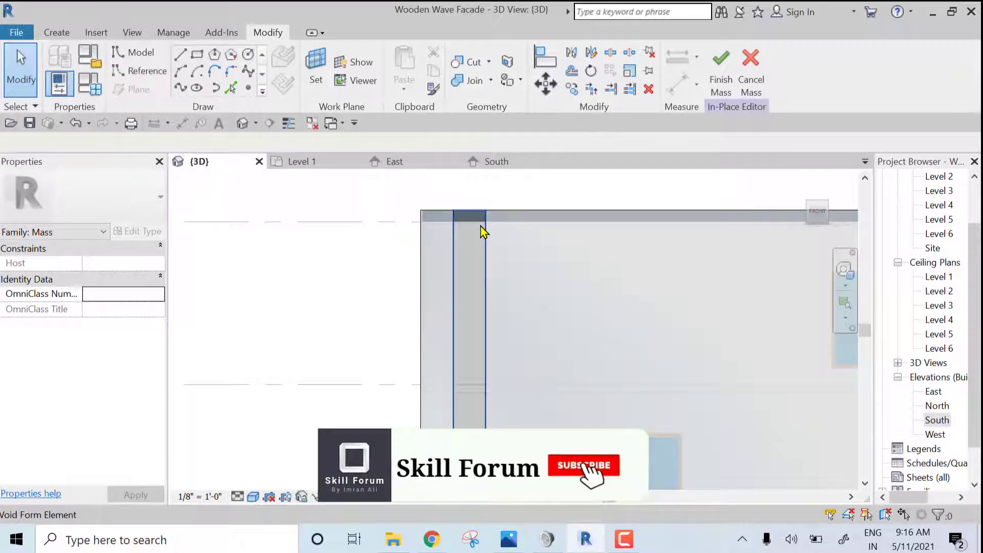
{"action": "left_click", "coordinate": [480, 238]}
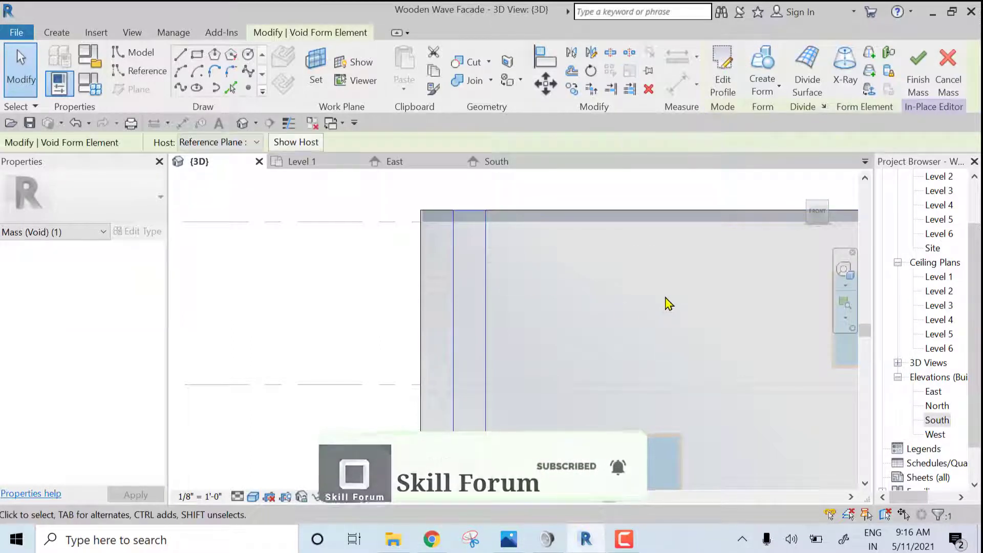
{"action": "scroll", "coordinate": [665, 302], "scroll_direction": "down", "scroll_amount": 3}
{"action": "middle_click_drag", "start_coordinate": [716, 321], "coordinate": [595, 309]}
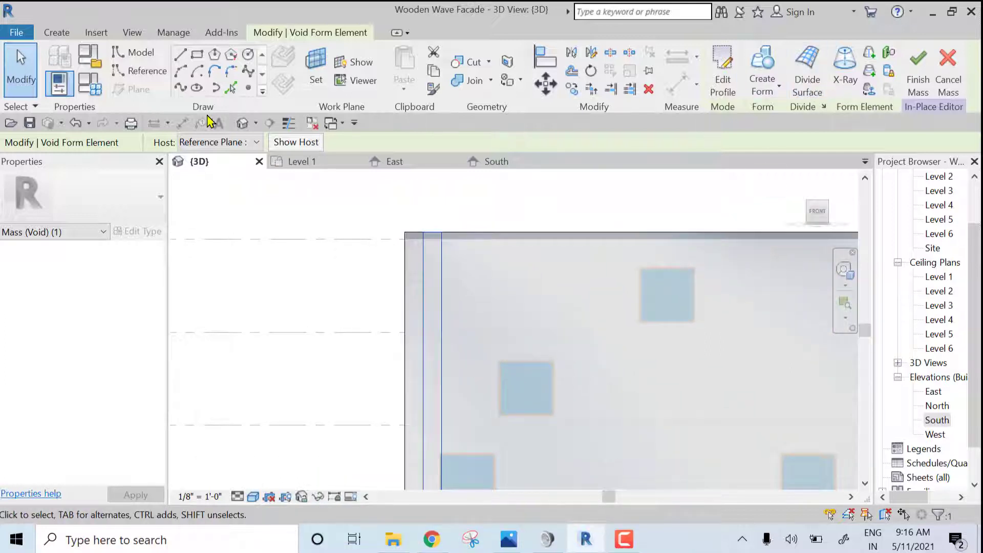
{"action": "left_click", "coordinate": [573, 90]}
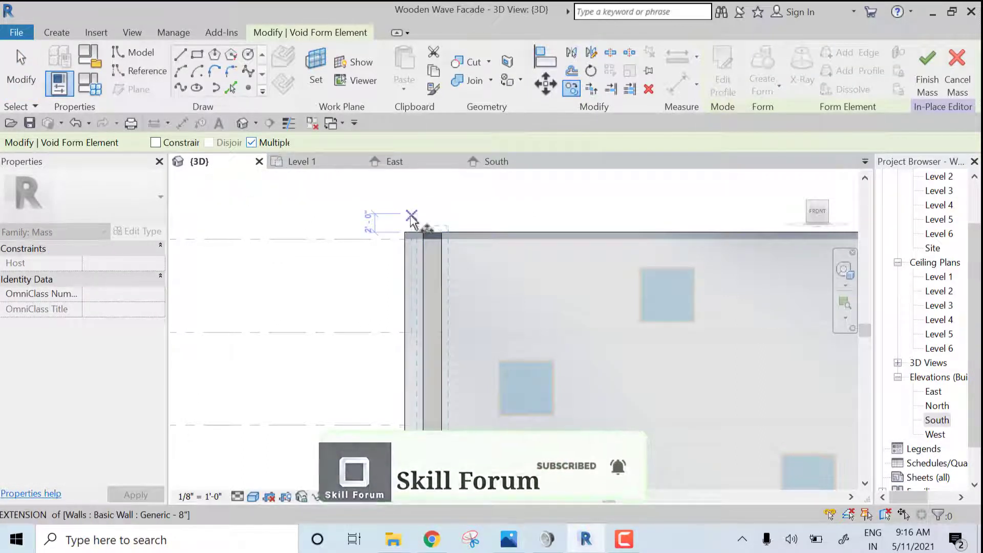
{"action": "scroll", "coordinate": [425, 225], "scroll_direction": "up", "scroll_amount": 3}
{"action": "left_click", "coordinate": [439, 252]}
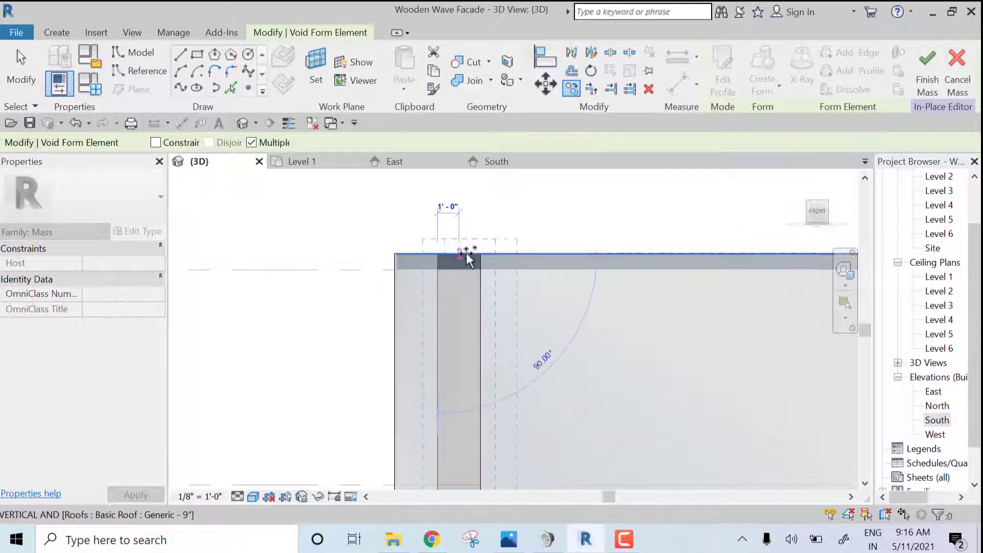
{"action": "left_click", "coordinate": [523, 255]}
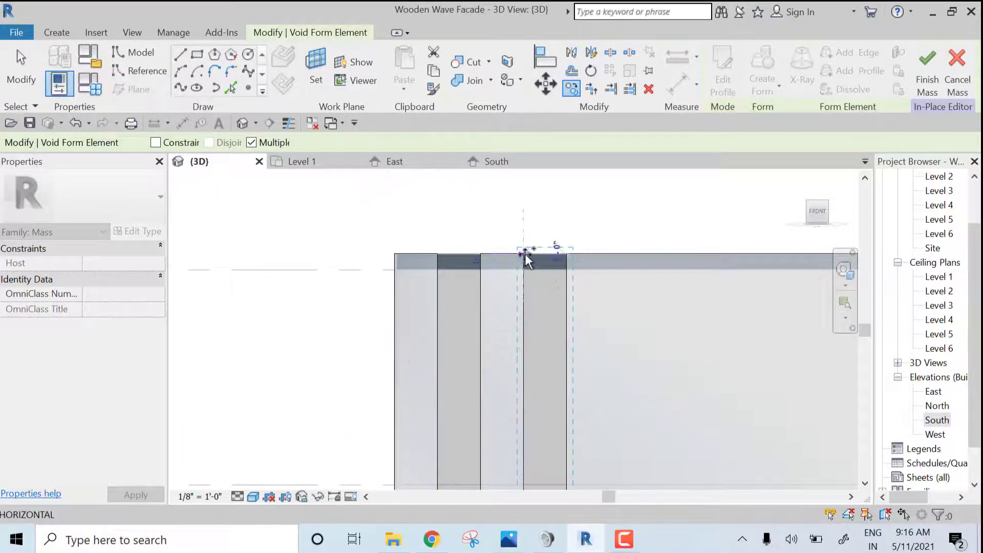
Step: Place further copies of the void strip, each 4' from the previous one, across the facade up to its far corner
{"action": "scroll", "coordinate": [509, 246], "scroll_direction": "up", "scroll_amount": 5}
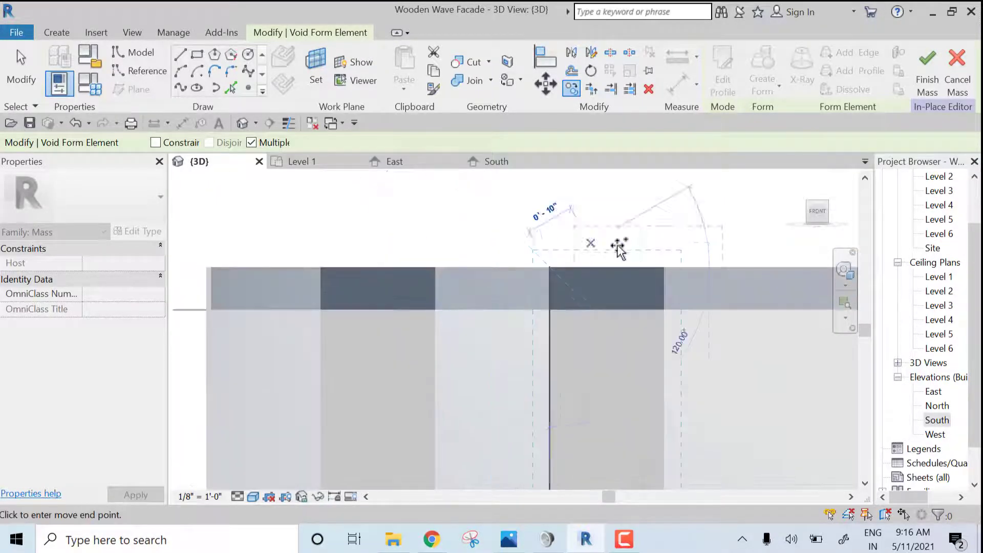
{"action": "left_click", "coordinate": [549, 263]}
{"action": "scroll", "coordinate": [725, 269], "scroll_direction": "down", "scroll_amount": 3}
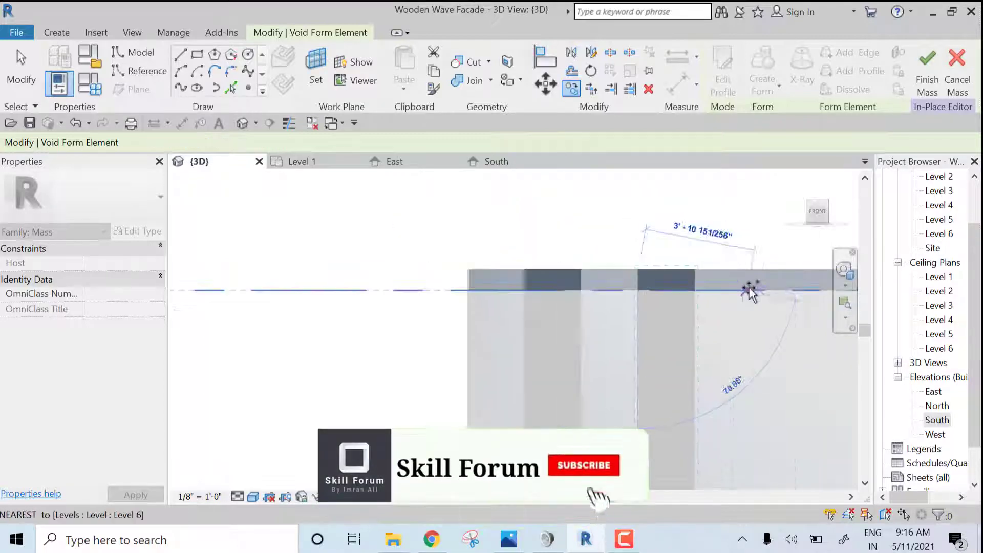
{"action": "middle_click_drag", "start_coordinate": [748, 287], "coordinate": [486, 305]}
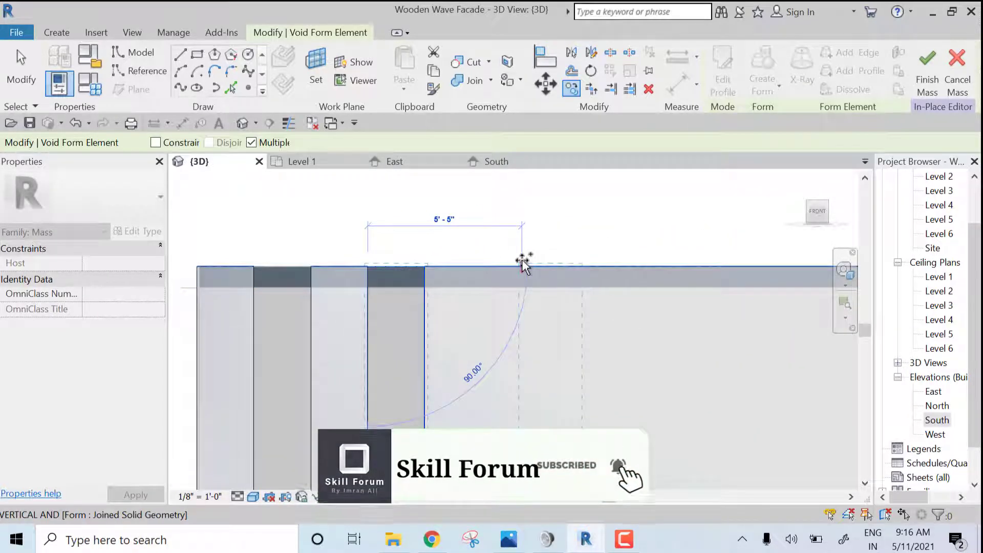
{"action": "type", "text": "4"}
{"action": "key", "text": "Return"}
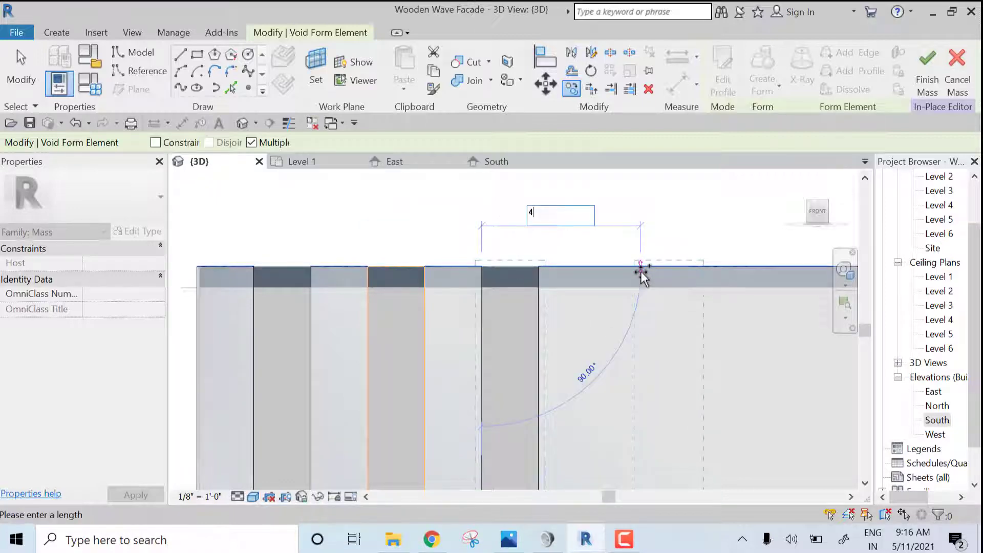
{"action": "type", "text": "4"}
{"action": "key", "text": "Return"}
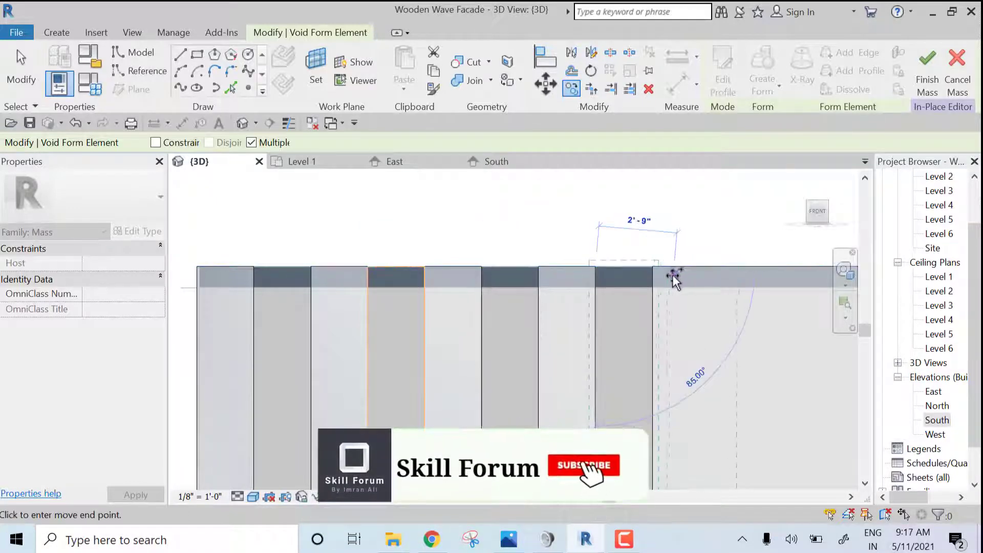
{"action": "scroll", "coordinate": [703, 325], "scroll_direction": "down", "scroll_amount": 2}
{"action": "middle_click_drag", "start_coordinate": [703, 326], "coordinate": [420, 333]}
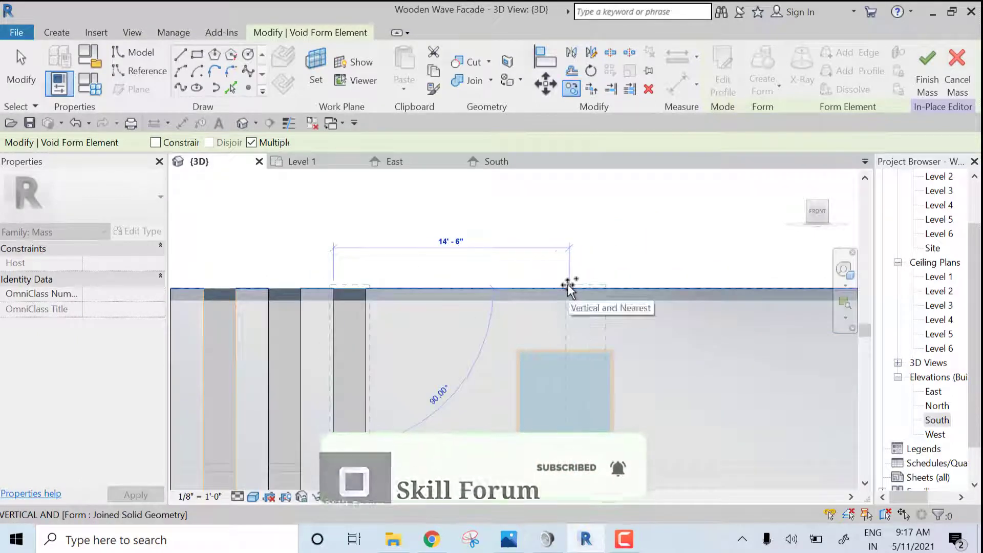
{"action": "type", "text": "4"}
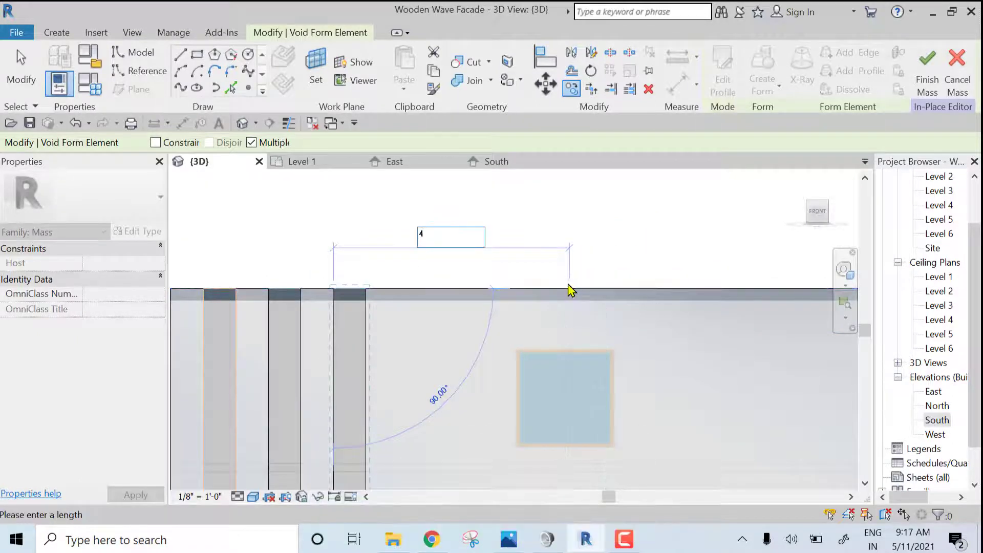
{"action": "key", "text": "Return"}
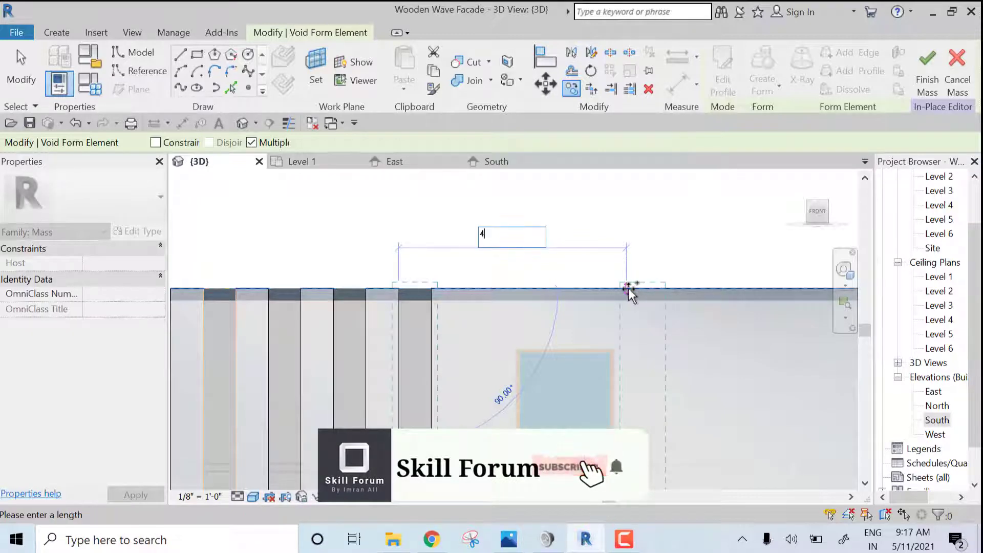
{"action": "key", "text": "Return"}
{"action": "middle_click_drag", "start_coordinate": [651, 299], "coordinate": [377, 298]}
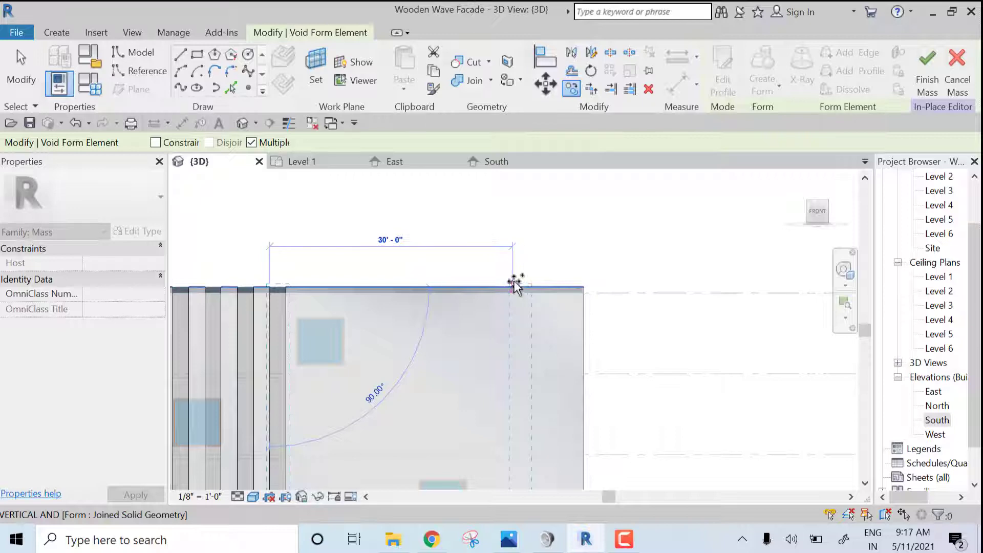
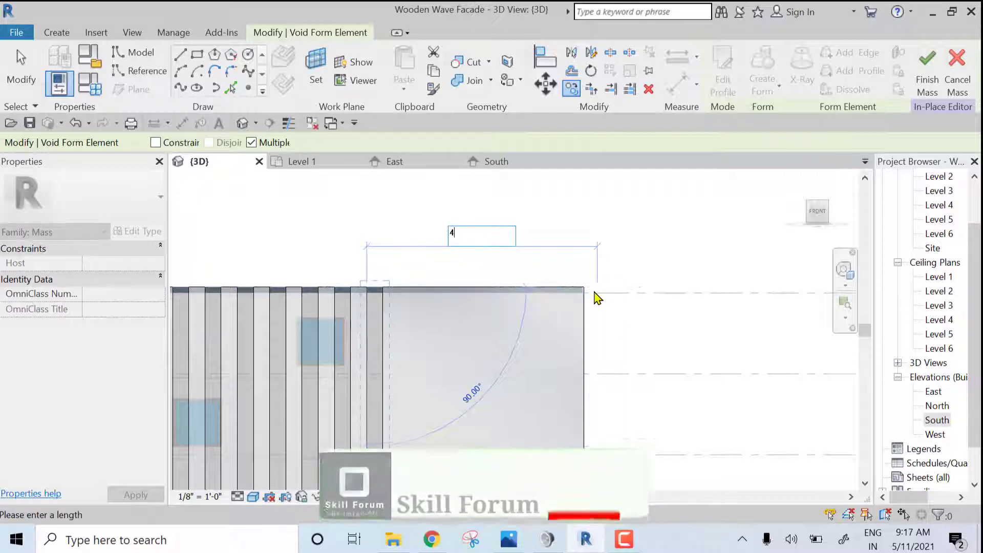
{"action": "key", "text": "Return"}
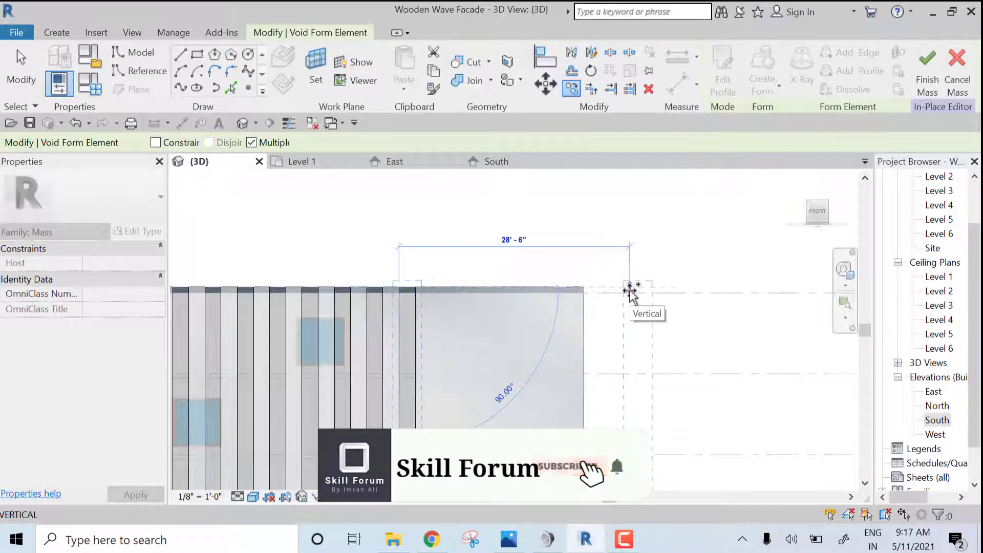
{"action": "type", "text": "4"}
{"action": "key", "text": "Return"}
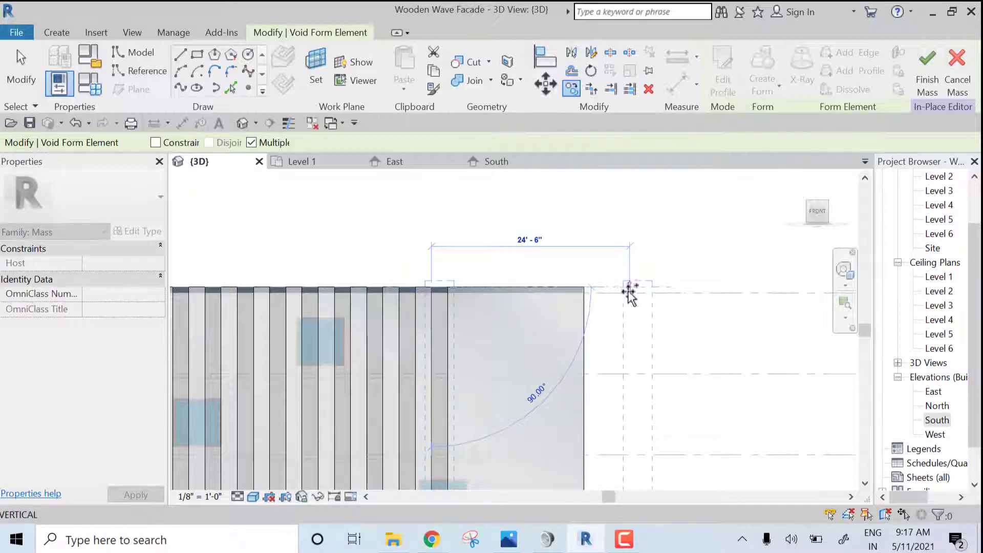
{"action": "type", "text": "4"}
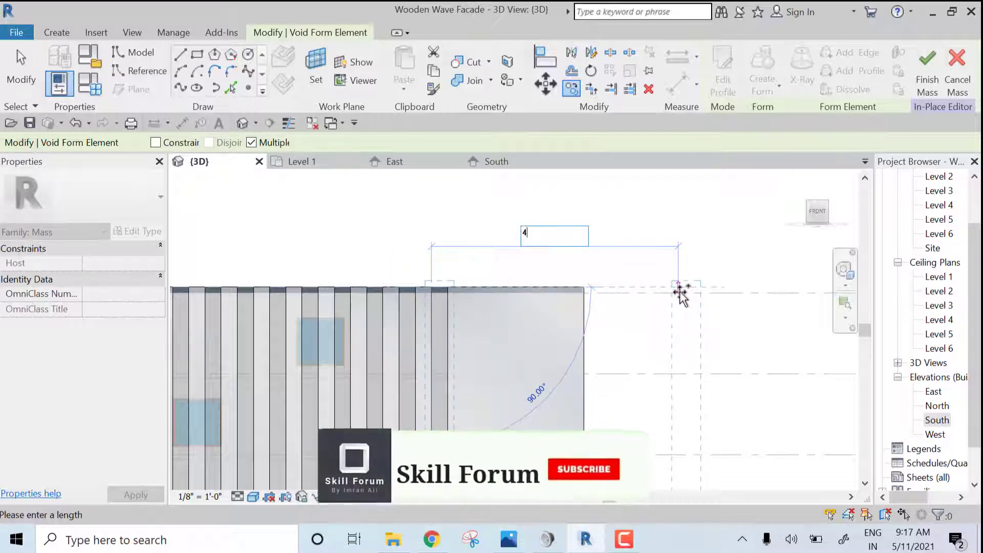
{"action": "key", "text": "Return"}
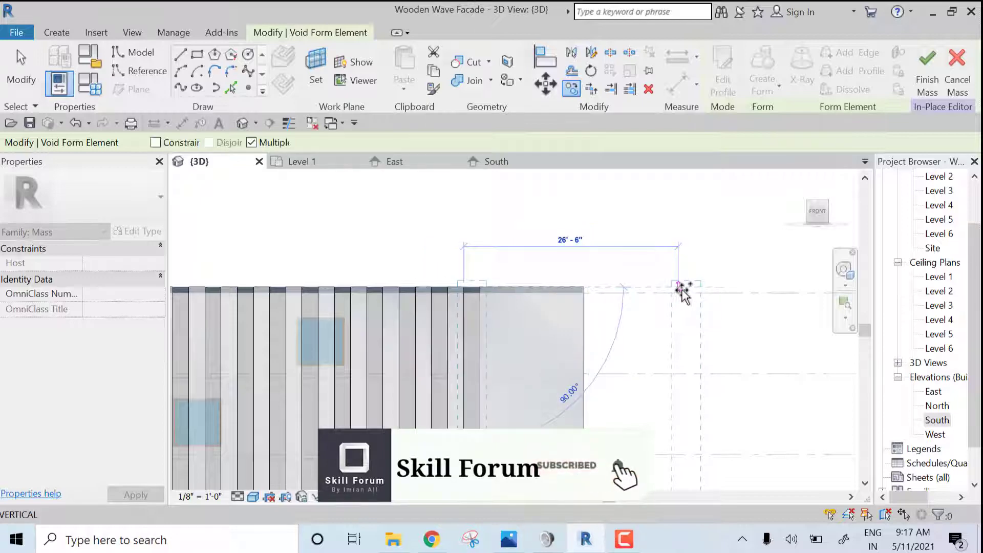
{"action": "type", "text": "4"}
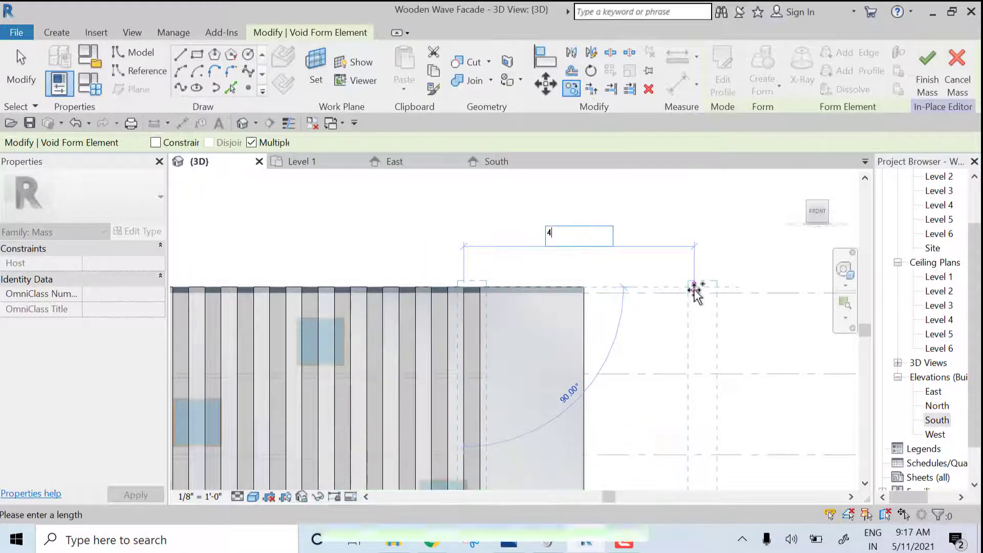
{"action": "key", "text": "Return"}
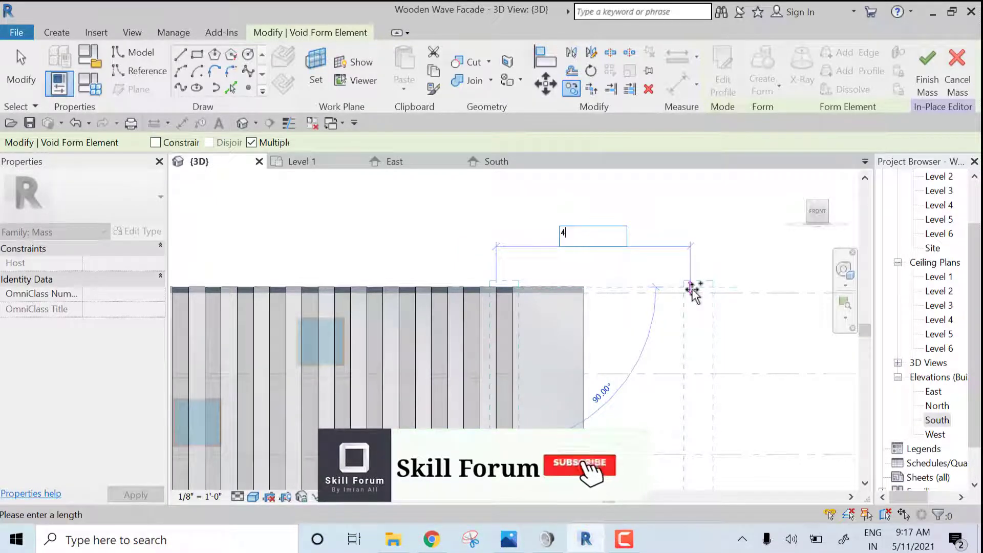
{"action": "key", "text": "Return"}
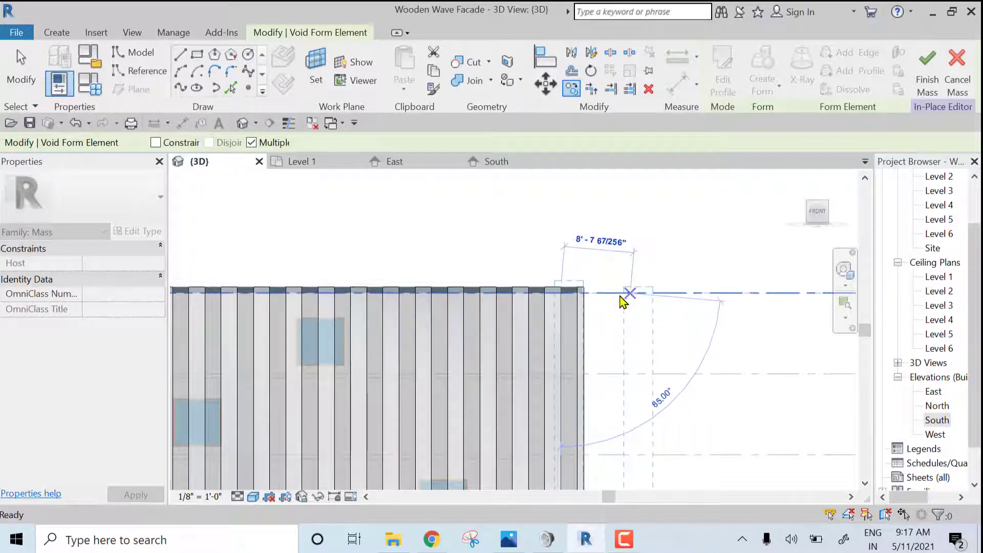
Step: End the copying of void strips and finish the in-place mass edit
{"action": "key", "text": "Escape"}
{"action": "key", "text": "Escape"}
{"action": "scroll", "coordinate": [532, 279], "scroll_direction": "down", "scroll_amount": 2}
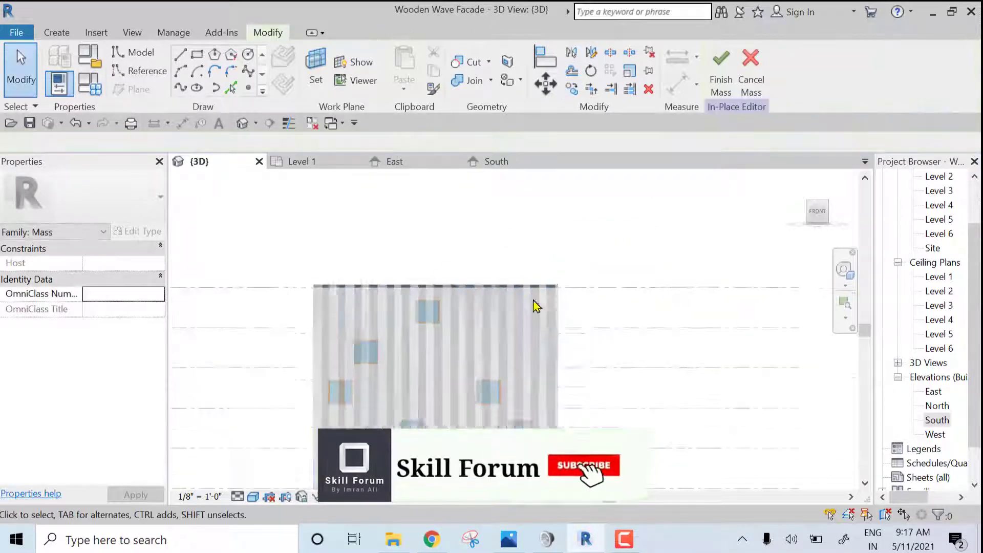
{"action": "middle_click_drag", "start_coordinate": [571, 302], "coordinate": [713, 239]}
{"action": "middle_click_drag", "start_coordinate": [558, 320], "coordinate": [477, 335]}
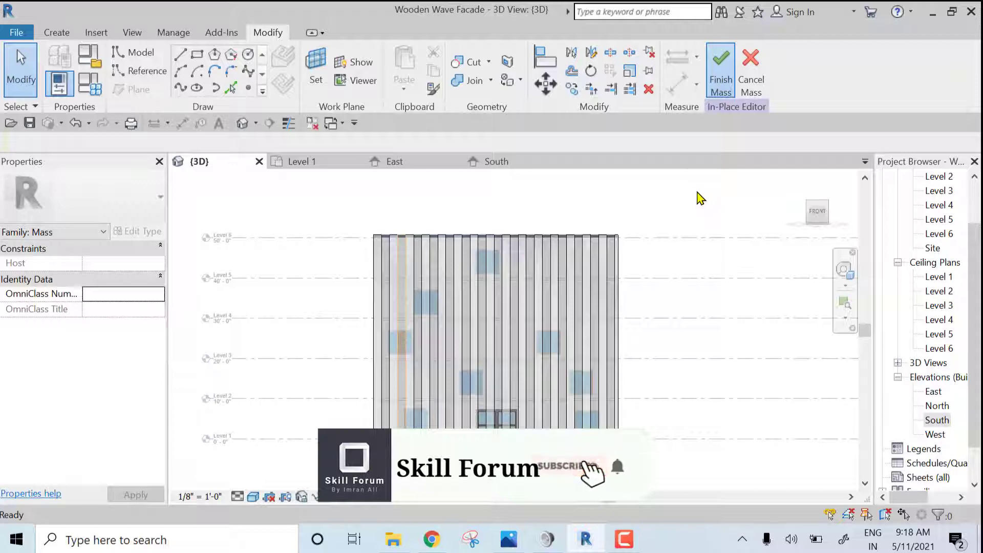
Step: Change the visual style of the {3D} view, with the slatted facade seen from an angle
{"action": "middle_click_drag", "start_coordinate": [635, 276], "coordinate": [746, 410], "text": "shift"}
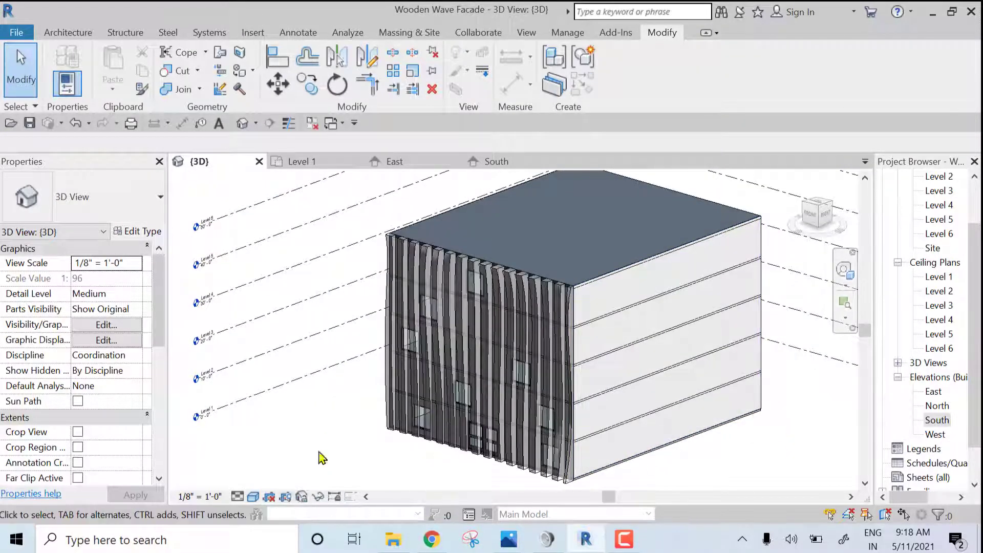
{"action": "left_click", "coordinate": [253, 497]}
{"action": "left_click", "coordinate": [271, 448]}
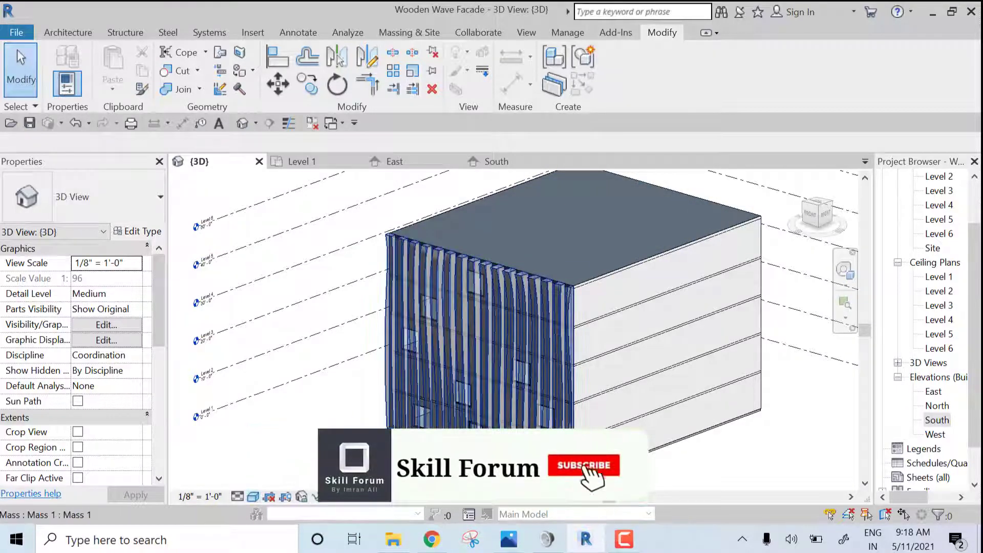
Step: Open the slatted wave facade mass for in-place editing from the {3D} view
{"action": "middle_click_drag", "start_coordinate": [486, 333], "coordinate": [565, 387], "text": "shift"}
{"action": "middle_click_drag", "start_coordinate": [566, 401], "coordinate": [432, 324], "text": "shift"}
{"action": "scroll", "coordinate": [409, 251], "scroll_direction": "up", "scroll_amount": 5}
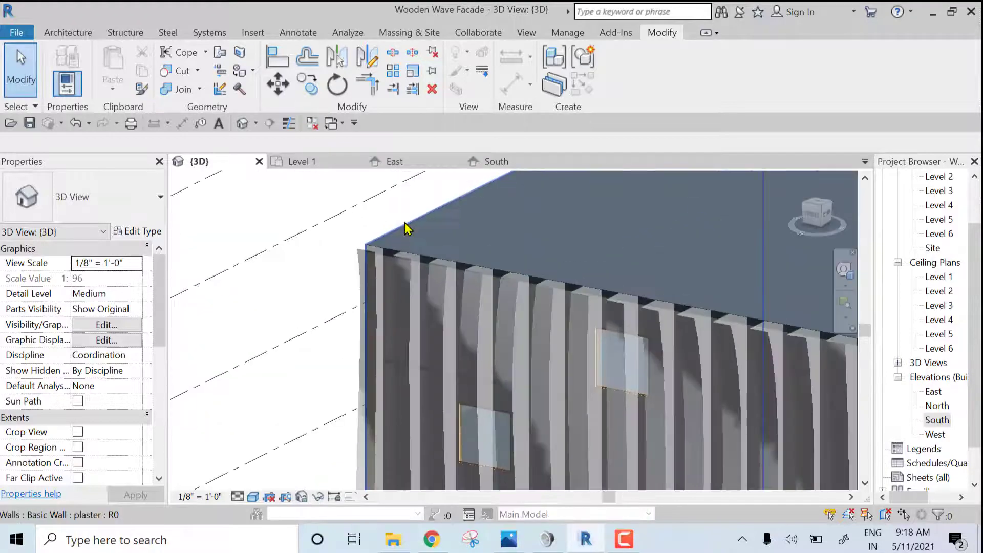
{"action": "scroll", "coordinate": [504, 318], "scroll_direction": "down", "scroll_amount": 5}
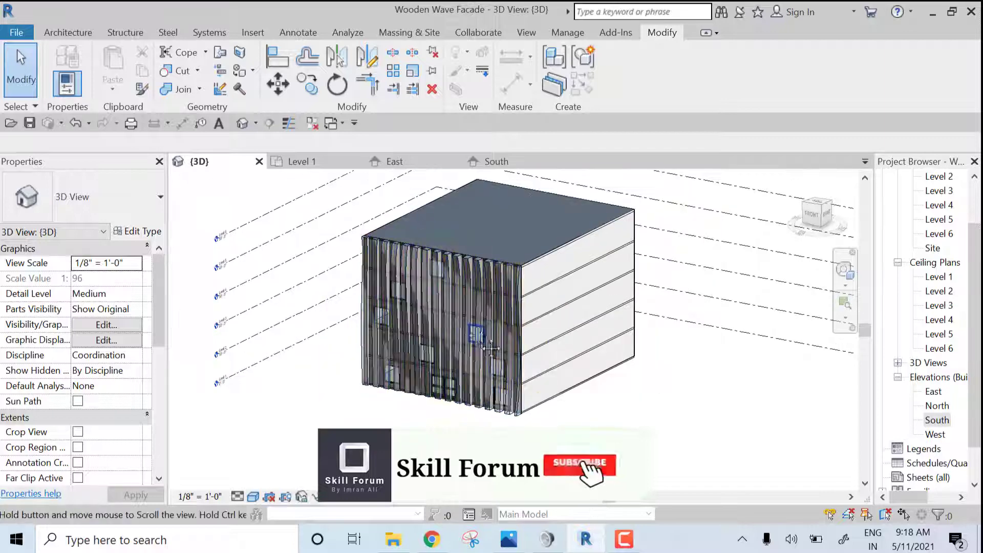
{"action": "middle_click_drag", "start_coordinate": [491, 348], "coordinate": [517, 374]}
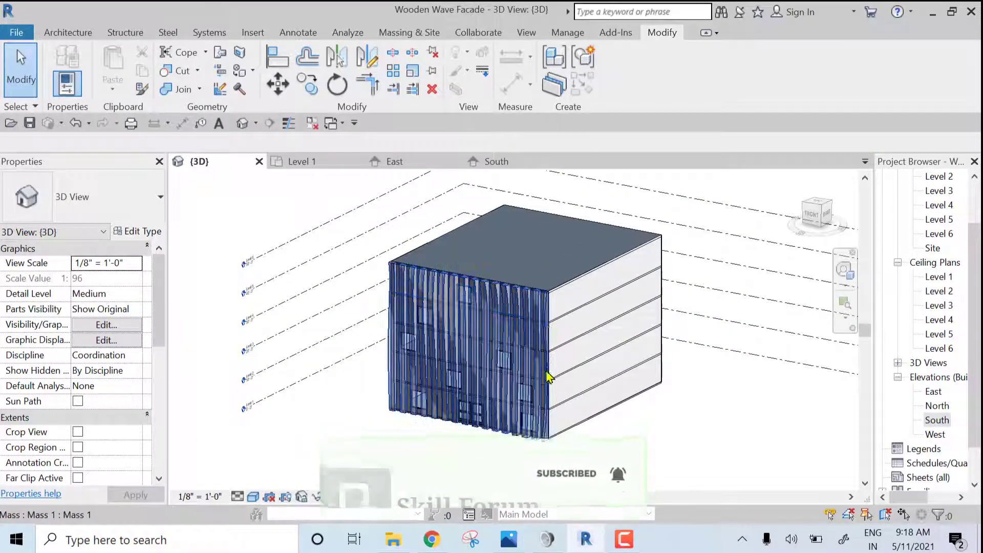
{"action": "left_click", "coordinate": [540, 444]}
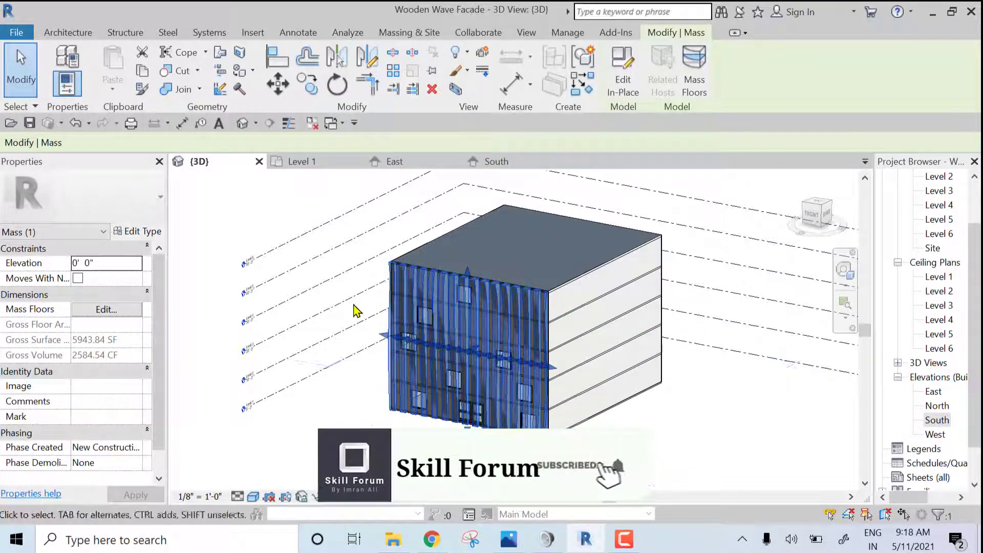
{"action": "left_click", "coordinate": [621, 85]}
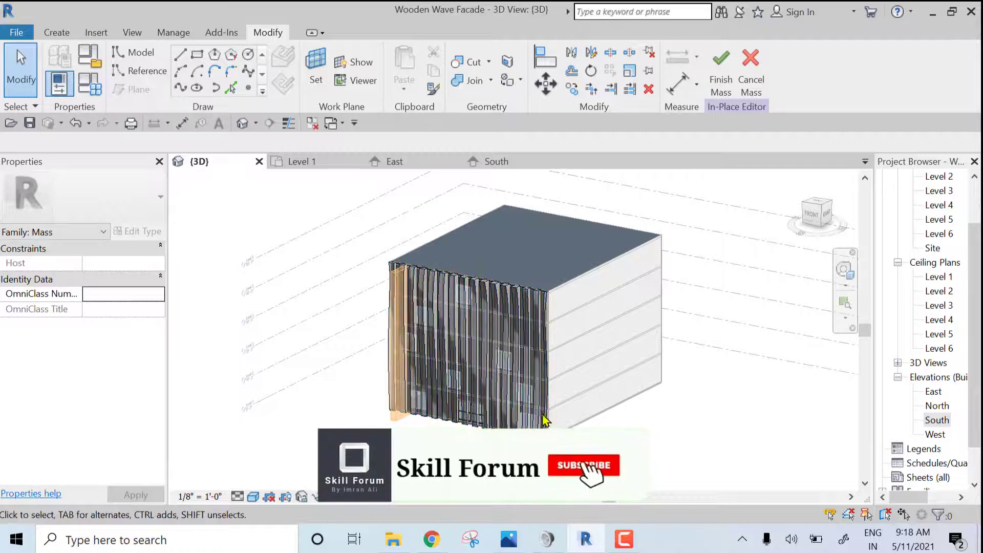
Step: Assign the Softwood, Lumber material to the slatted wave form and finish the in-place mass edit
{"action": "scroll", "coordinate": [544, 420], "scroll_direction": "up", "scroll_amount": 3}
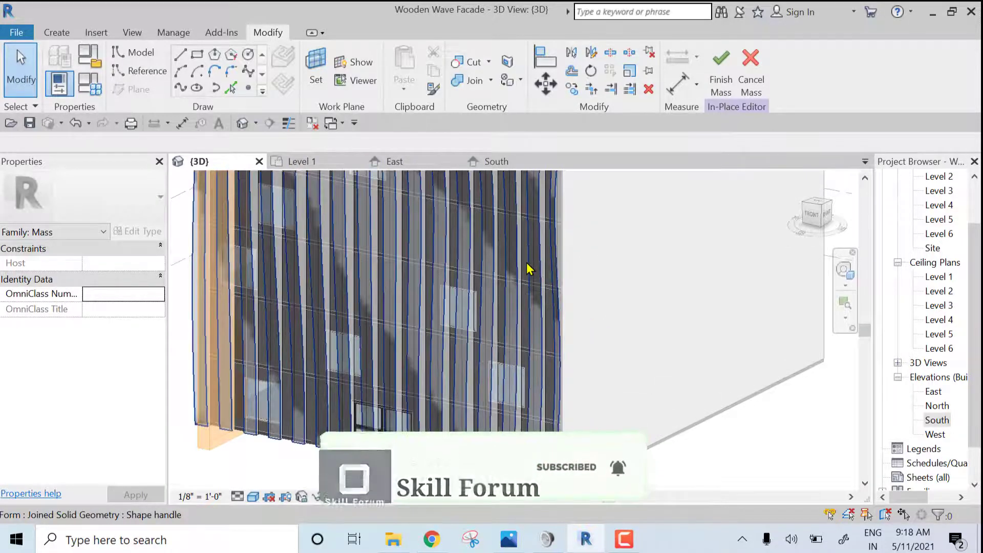
{"action": "left_click", "coordinate": [593, 342]}
{"action": "scroll", "coordinate": [406, 324], "scroll_direction": "down", "scroll_amount": 5}
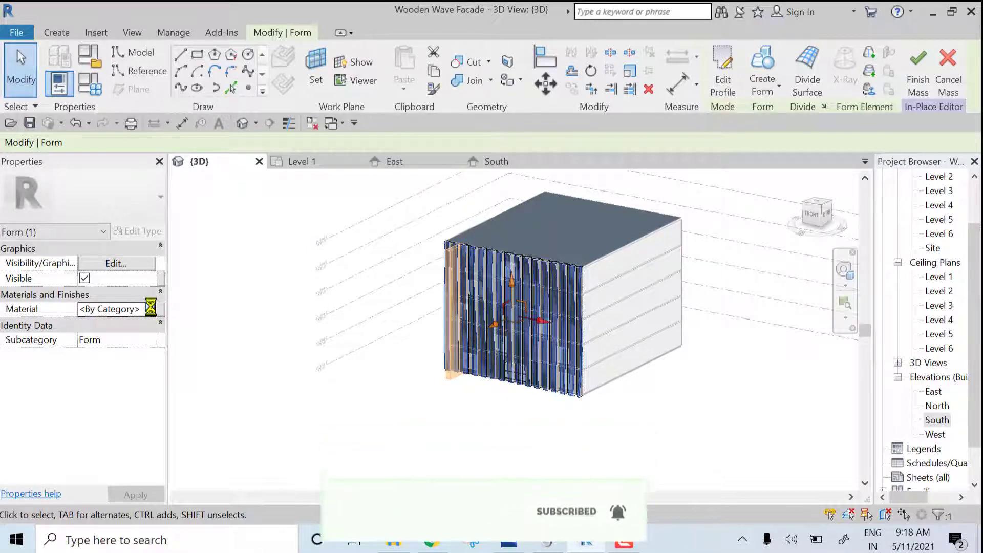
{"action": "left_click", "coordinate": [150, 309]}
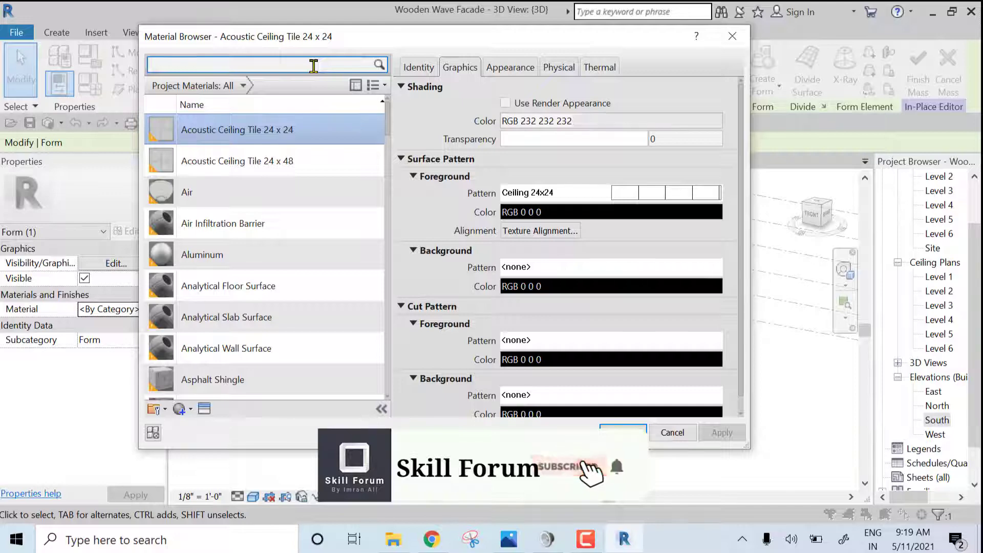
{"action": "type", "text": "ood"}
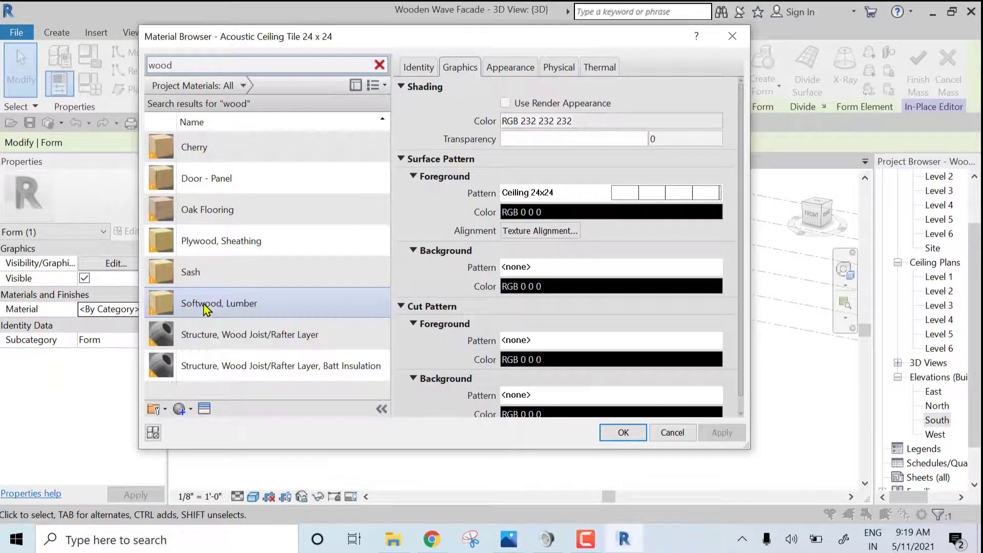
{"action": "left_click", "coordinate": [220, 307]}
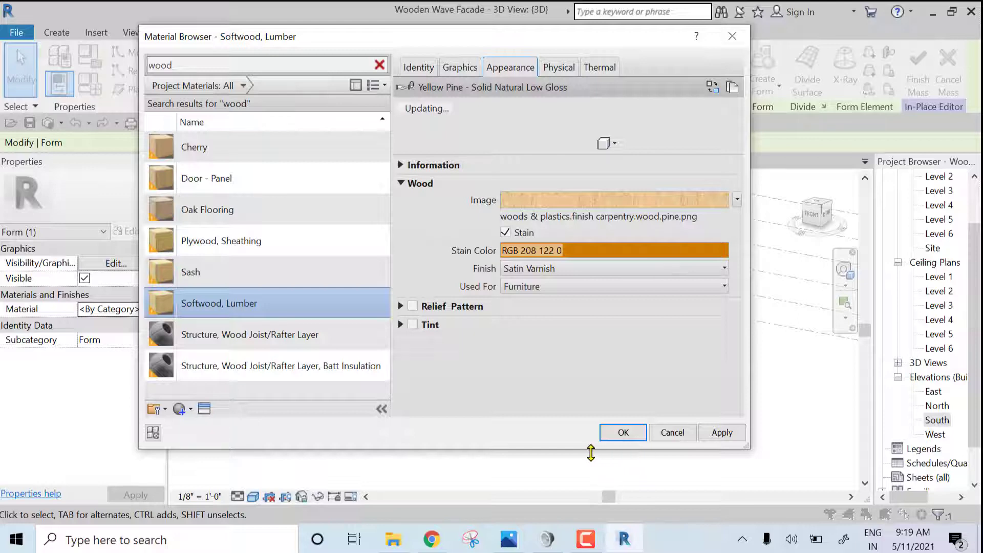
{"action": "left_click", "coordinate": [640, 429]}
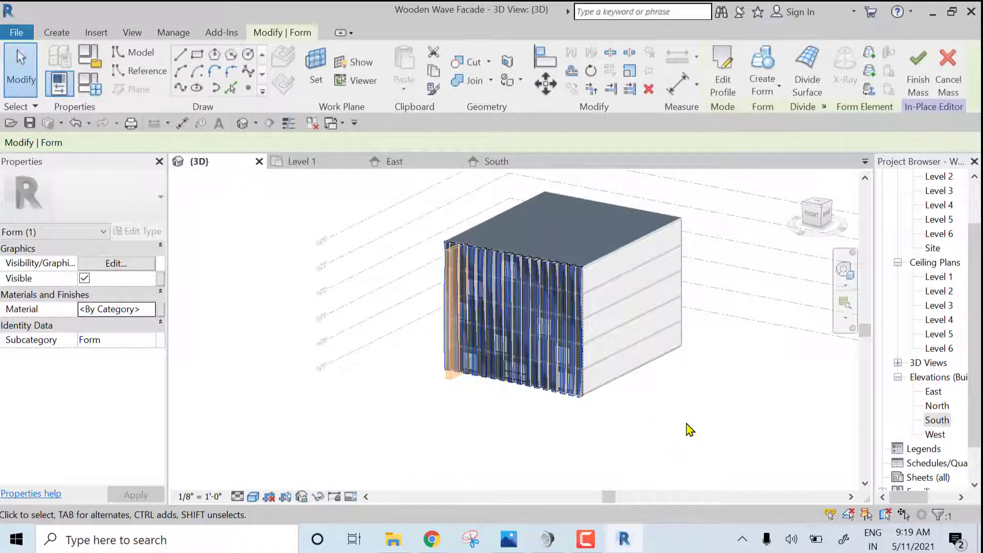
{"action": "left_click", "coordinate": [646, 418]}
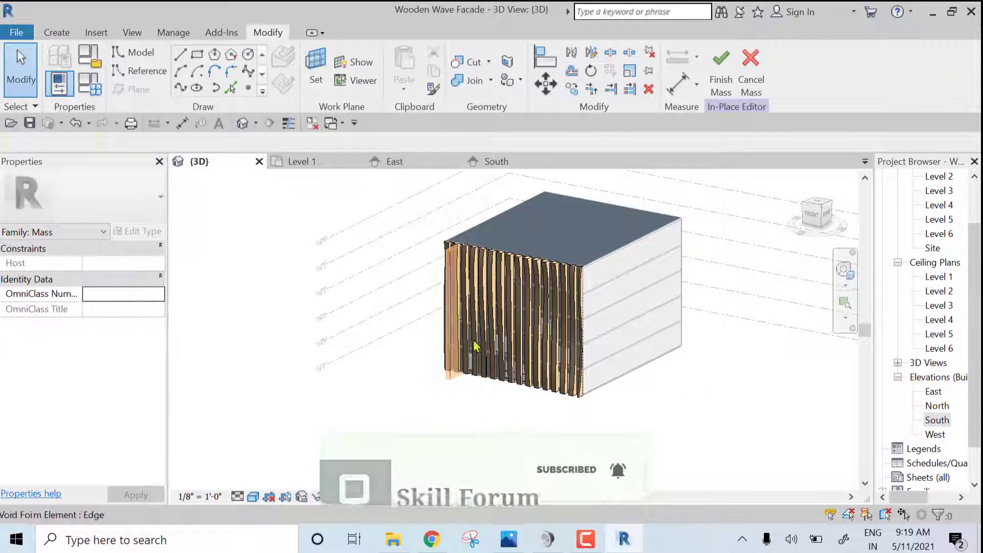
{"action": "left_click", "coordinate": [719, 82]}
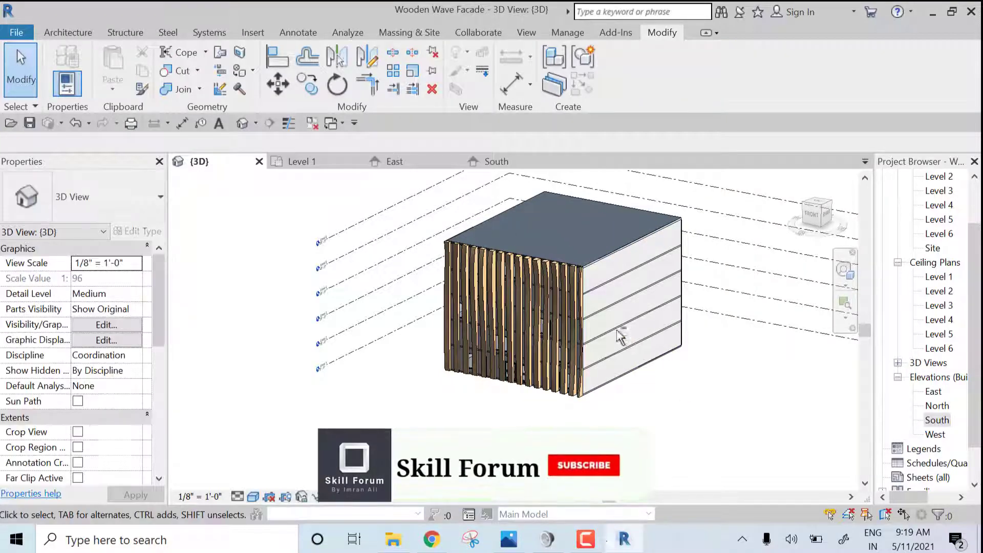
Step: Examine the wooden slats and the windows behind them, up close, at an angle and straight from the front
{"action": "middle_click_drag", "start_coordinate": [665, 364], "coordinate": [615, 349], "text": "shift"}
{"action": "scroll", "coordinate": [615, 349], "scroll_direction": "up", "scroll_amount": 2}
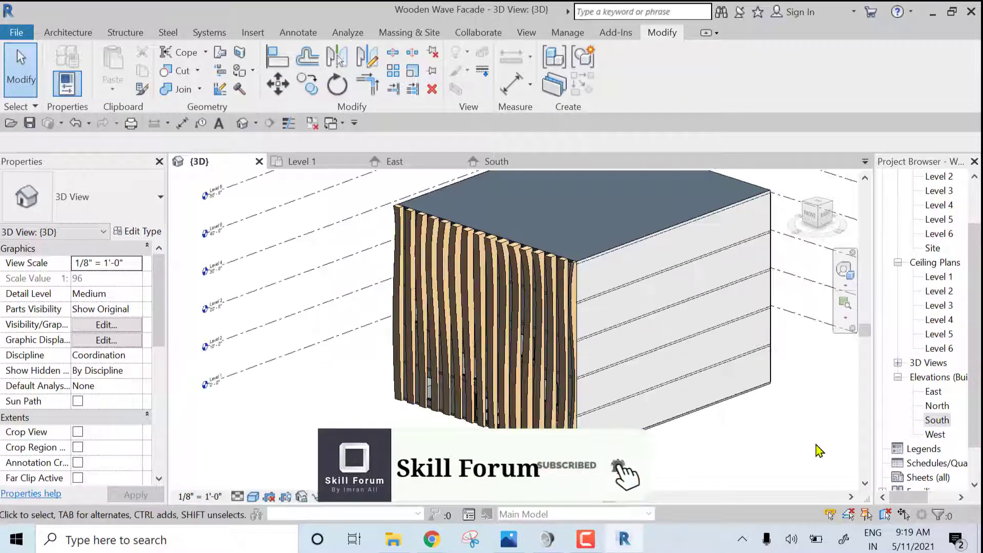
{"action": "middle_click_drag", "start_coordinate": [819, 451], "coordinate": [453, 265], "text": "shift"}
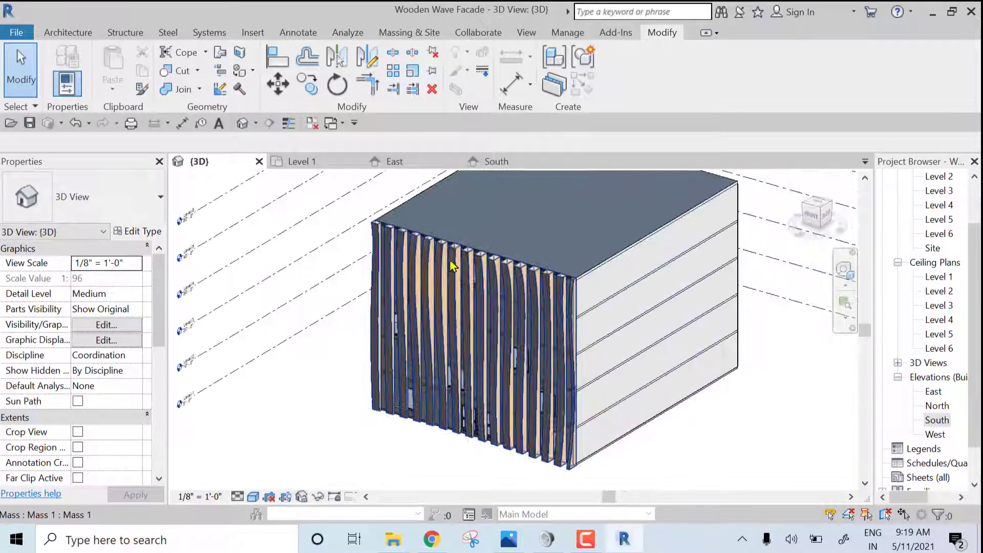
{"action": "scroll", "coordinate": [452, 265], "scroll_direction": "up", "scroll_amount": 5}
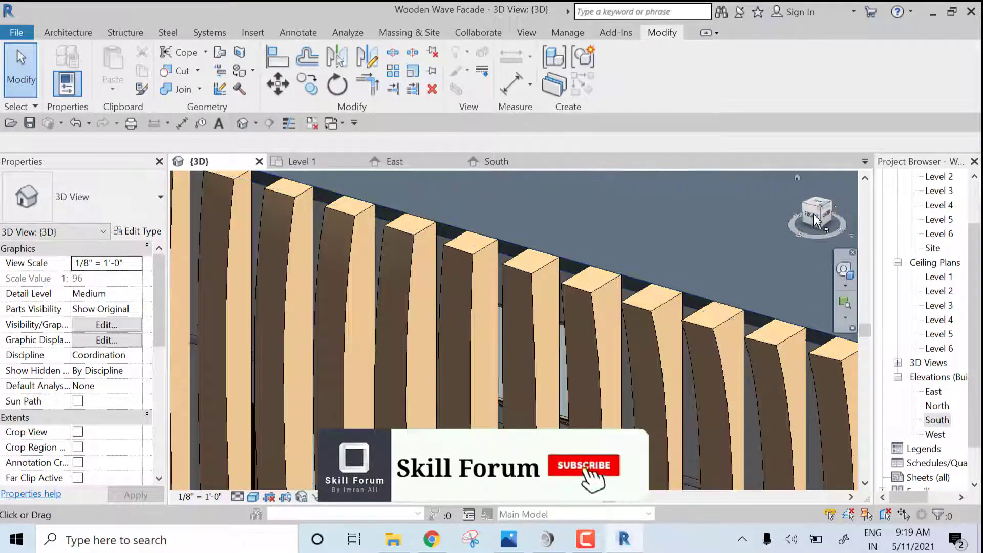
{"action": "left_click", "coordinate": [815, 220]}
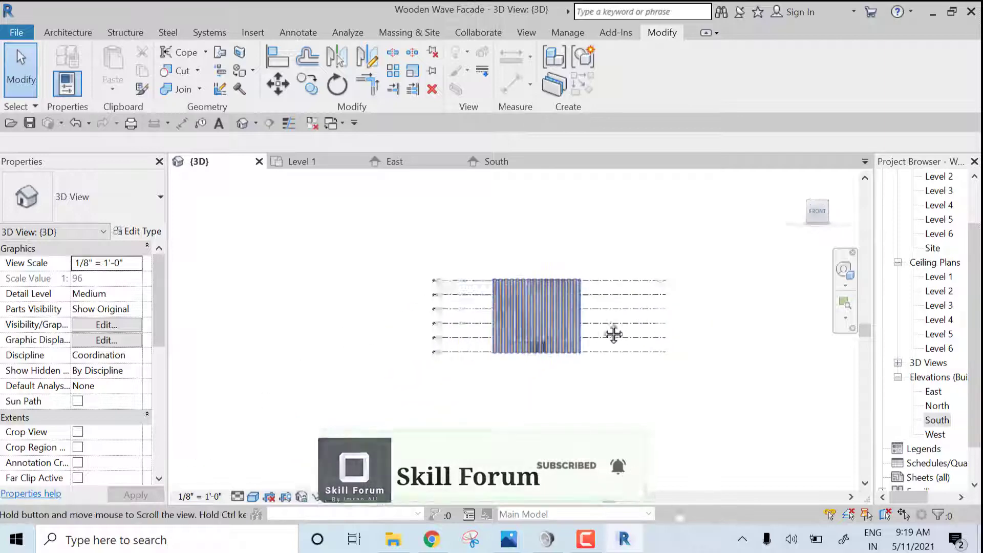
{"action": "scroll", "coordinate": [520, 271], "scroll_direction": "up", "scroll_amount": 4}
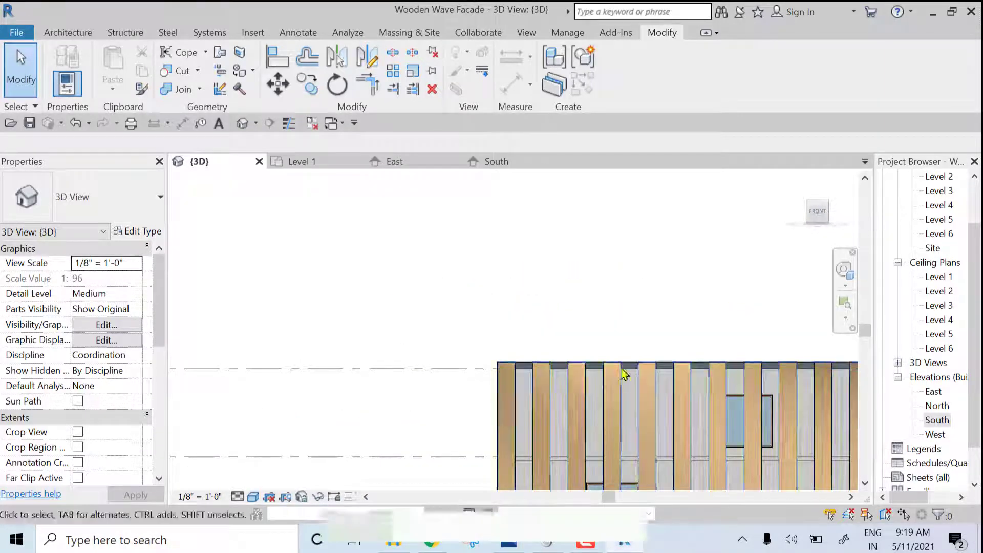
{"action": "scroll", "coordinate": [635, 373], "scroll_direction": "down", "scroll_amount": 6}
{"action": "mouse_move", "coordinate": [696, 391]}
{"action": "middle_mouse_down"}
{"action": "mouse_move", "coordinate": [664, 297]}
{"action": "mouse_move", "coordinate": [680, 285]}
{"action": "mouse_move", "coordinate": [687, 437]}
{"action": "mouse_move", "coordinate": [759, 333]}
{"action": "mouse_move", "coordinate": [686, 353]}
{"action": "mouse_move", "coordinate": [550, 342]}
{"action": "middle_mouse_up"}
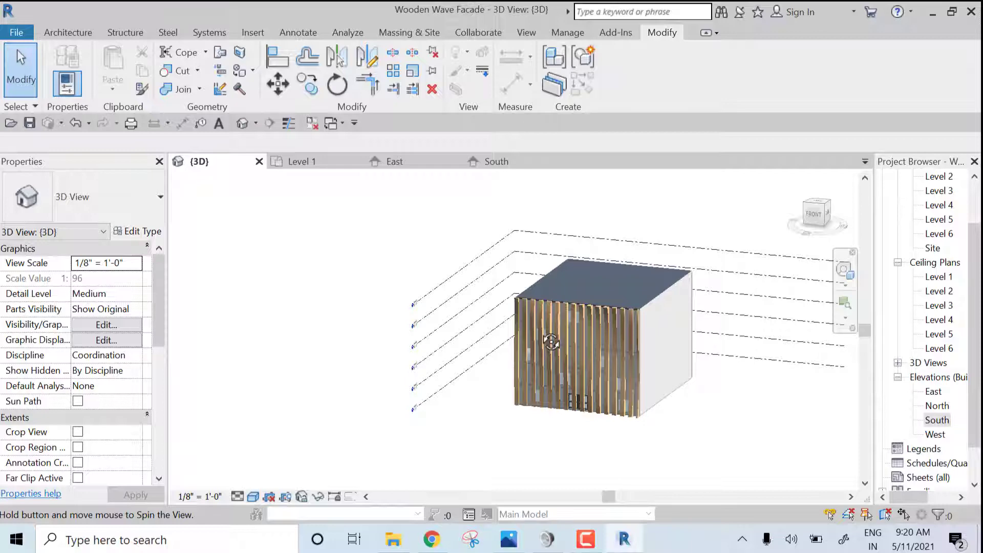
{"action": "scroll", "coordinate": [551, 342], "scroll_direction": "up", "scroll_amount": 5}
{"action": "middle_click_drag", "start_coordinate": [661, 328], "coordinate": [528, 303]}
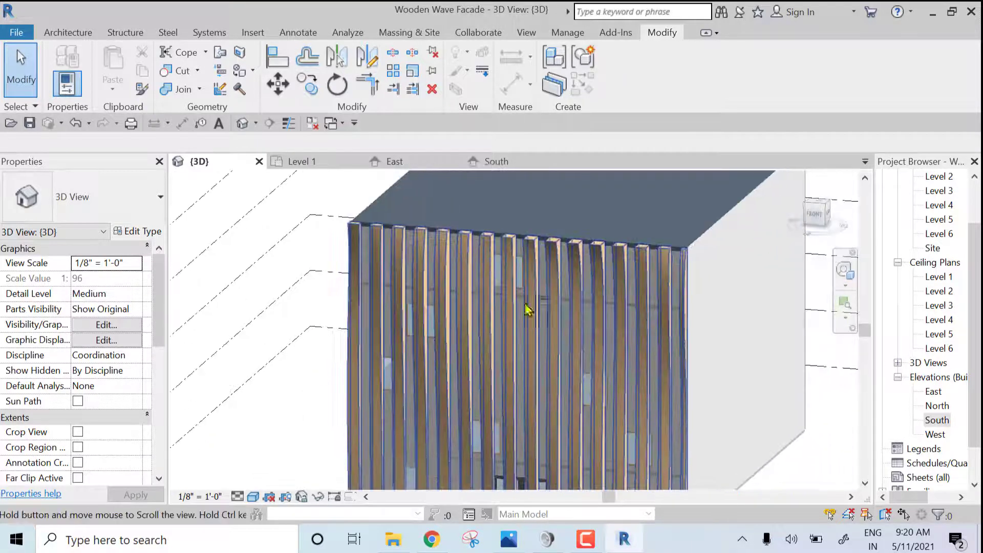
{"action": "left_click", "coordinate": [815, 216]}
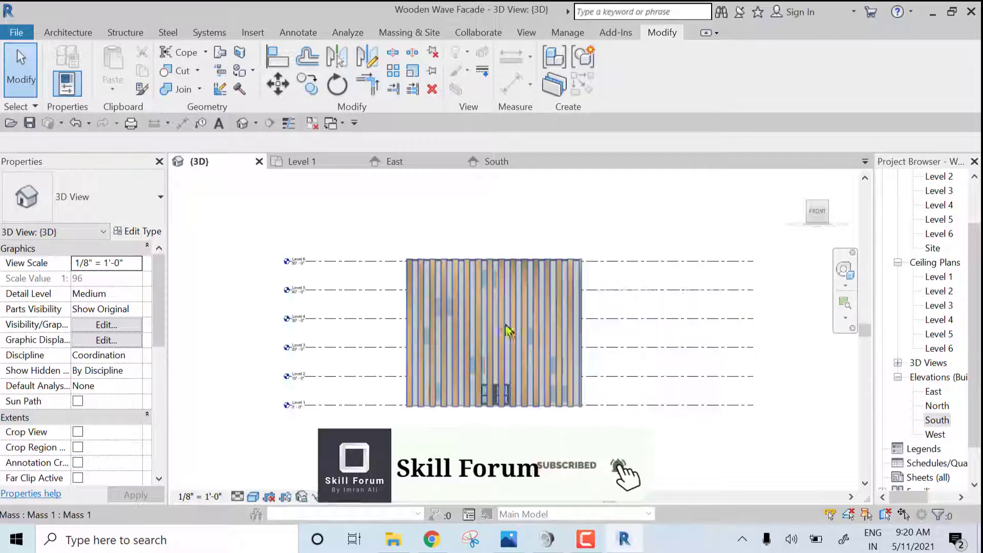
{"action": "scroll", "coordinate": [494, 322], "scroll_direction": "up", "scroll_amount": 3}
{"action": "middle_click_drag", "start_coordinate": [481, 312], "coordinate": [554, 373]}
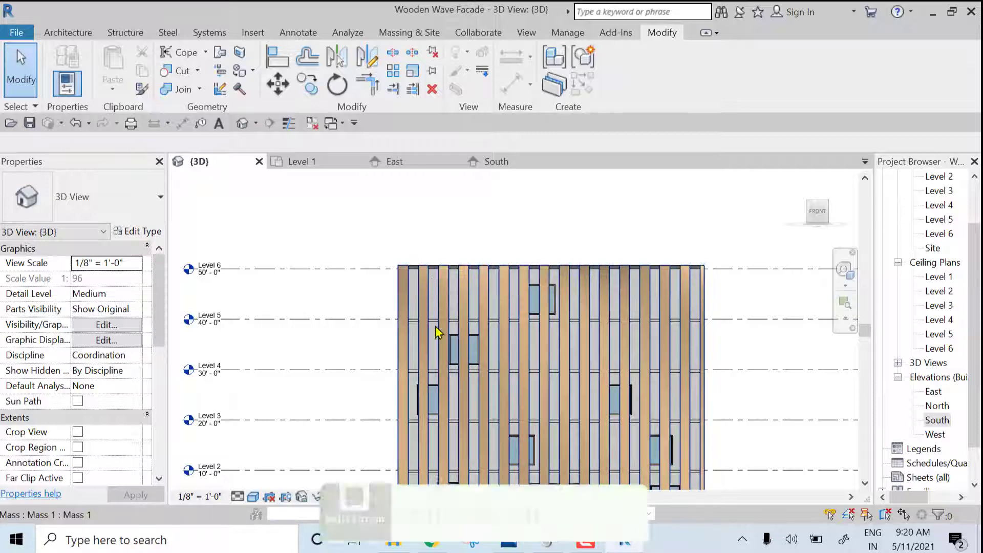
{"action": "left_click", "coordinate": [511, 280]}
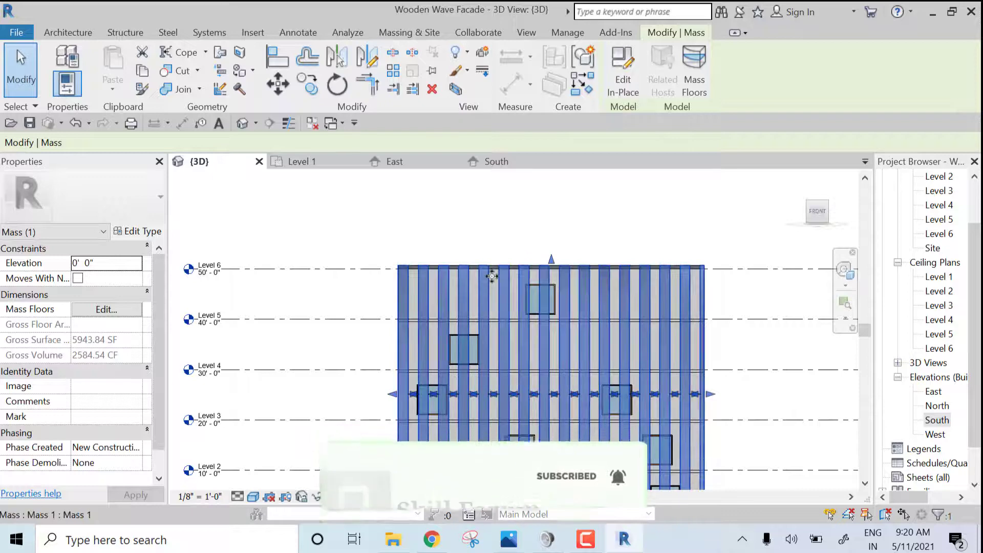
{"action": "left_click", "coordinate": [629, 96]}
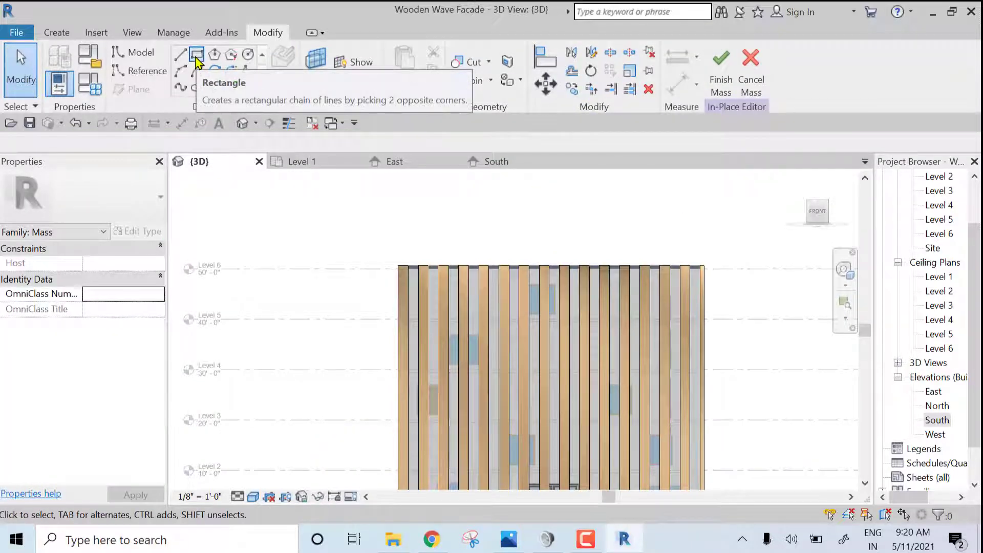
{"action": "left_click", "coordinate": [198, 63]}
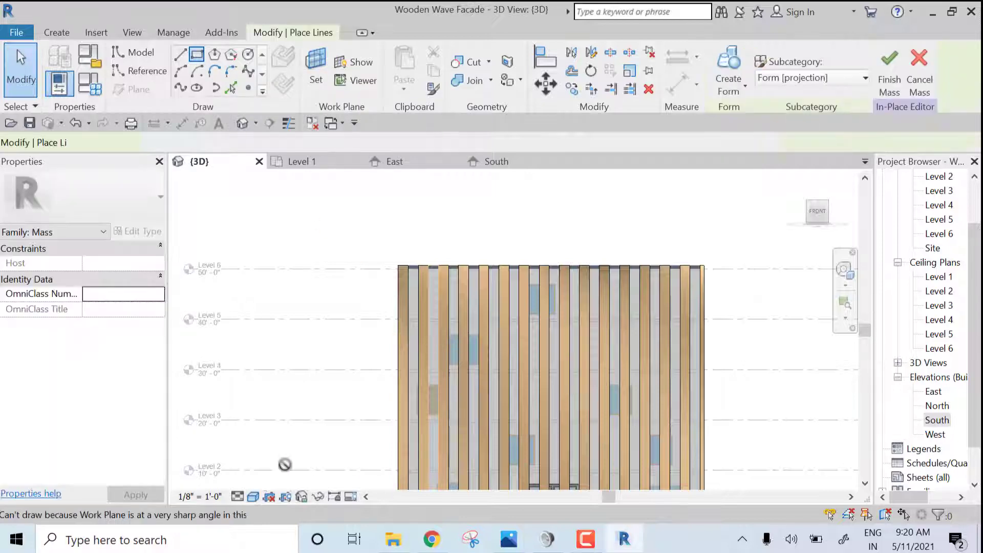
{"action": "left_click", "coordinate": [252, 496]}
{"action": "left_click", "coordinate": [286, 419]}
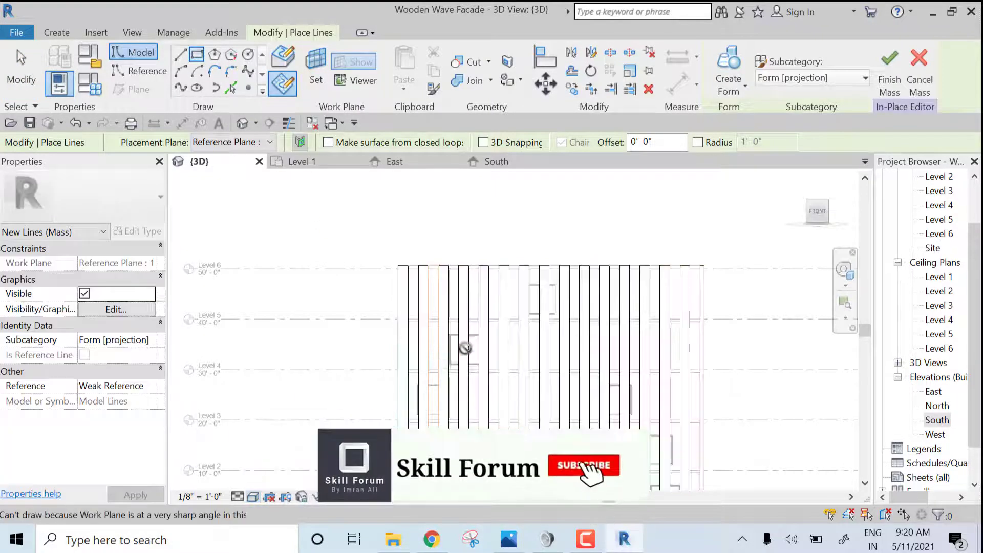
{"action": "scroll", "coordinate": [465, 349], "scroll_direction": "up", "scroll_amount": 4}
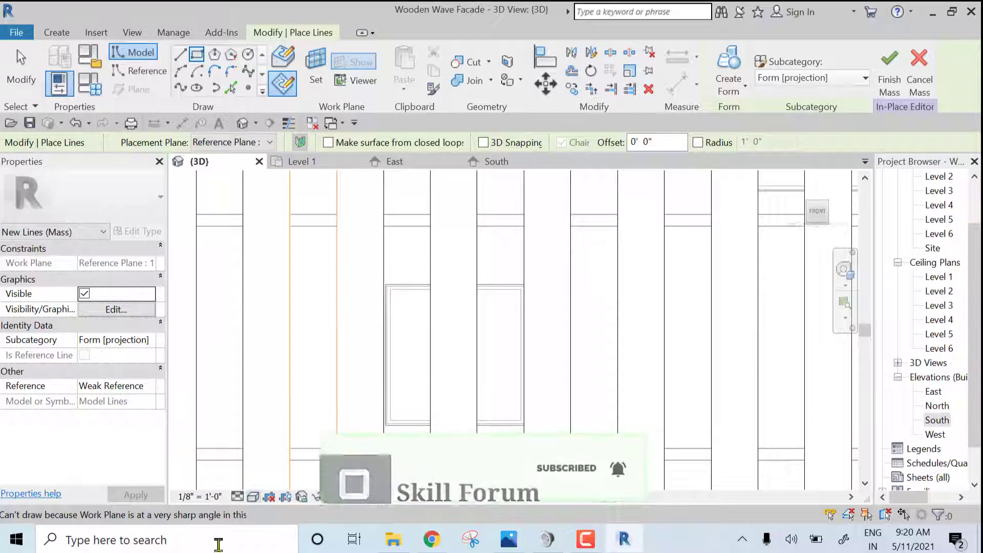
{"action": "left_click", "coordinate": [252, 497]}
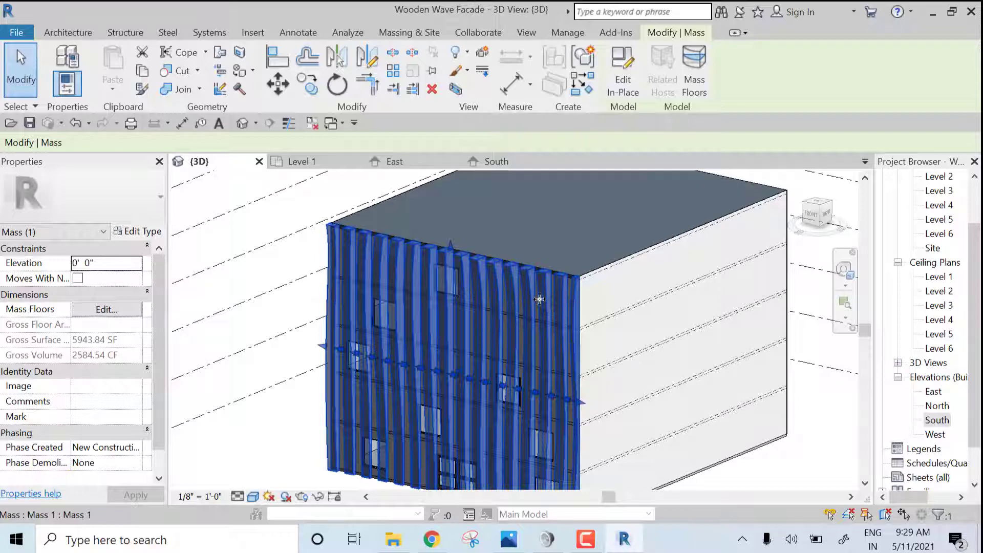
Step: Open the wooden slat mass for in-place editing again and switch to the South elevation around the facade windows
{"action": "left_click", "coordinate": [627, 86]}
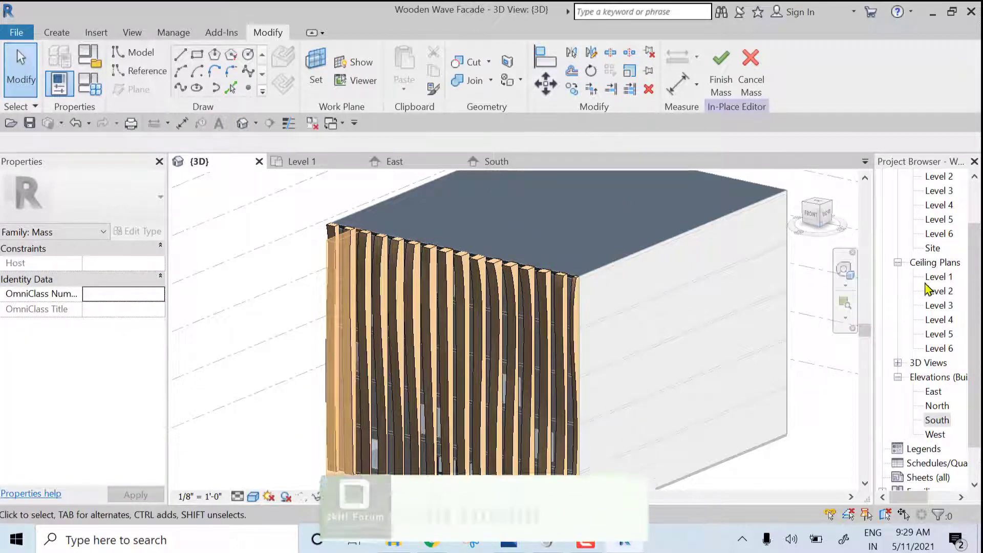
{"action": "double_click", "coordinate": [938, 421]}
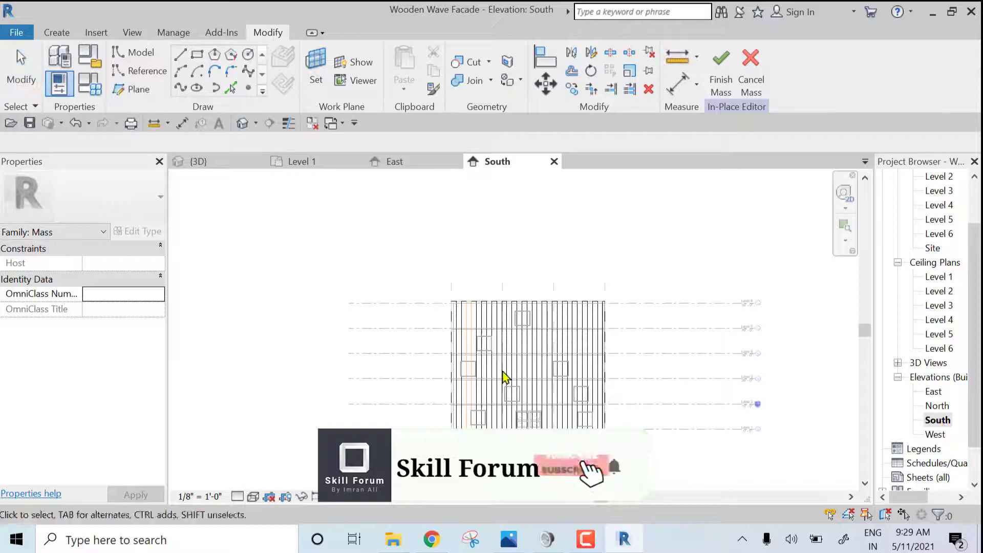
{"action": "scroll", "coordinate": [477, 339], "scroll_direction": "up", "scroll_amount": 5}
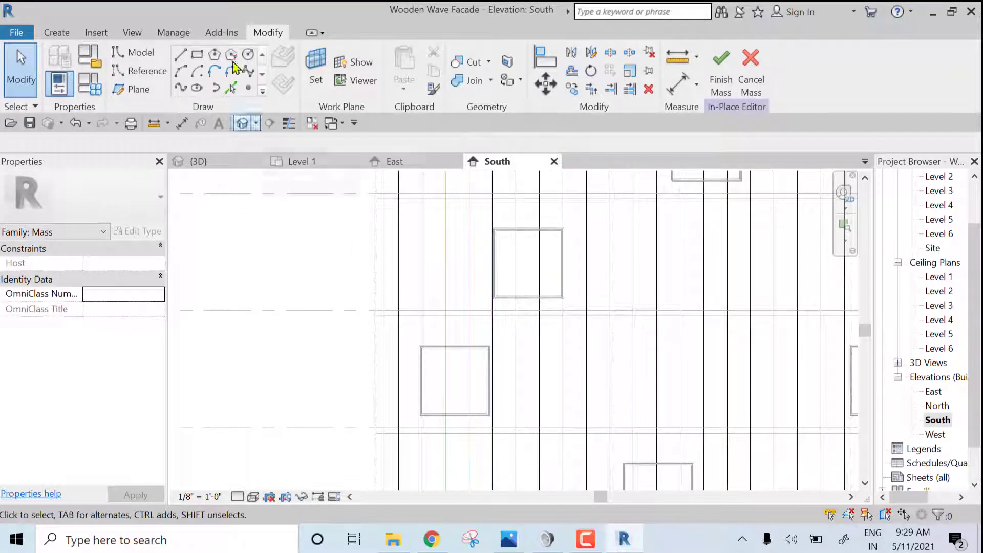
Step: Sketch a rectangle around the right-hand ground-floor window, using the listed reference plane as the placement plane
{"action": "left_click", "coordinate": [197, 55]}
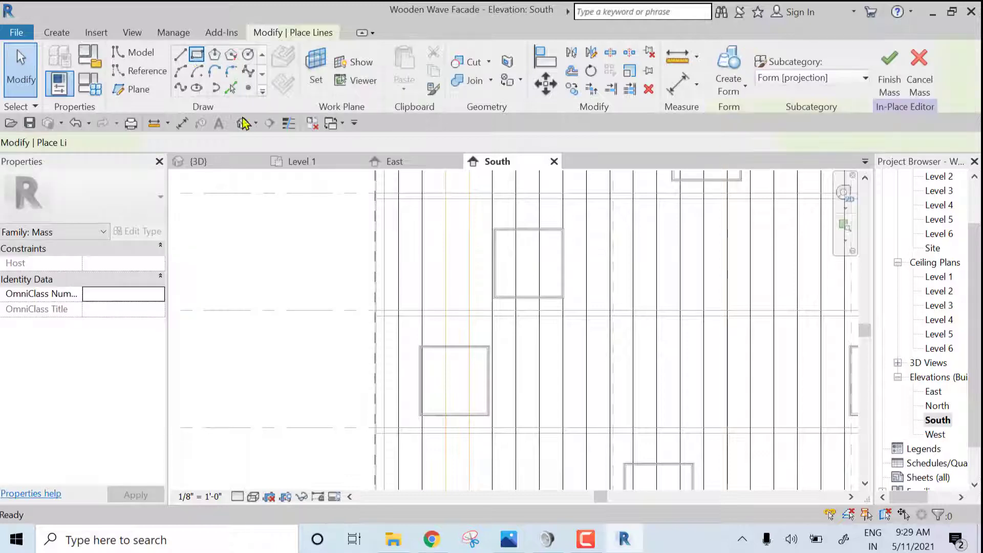
{"action": "left_click", "coordinate": [270, 142]}
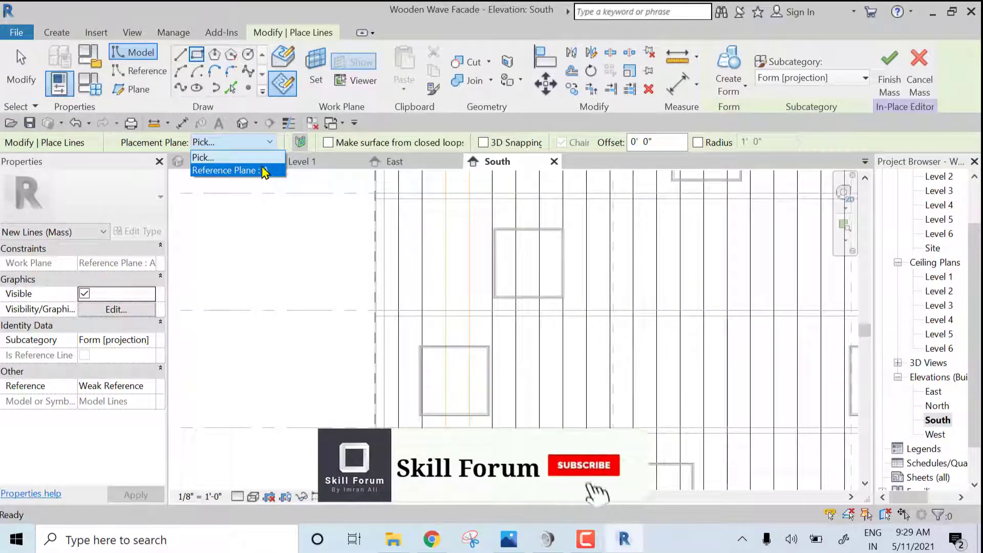
{"action": "left_click", "coordinate": [264, 170]}
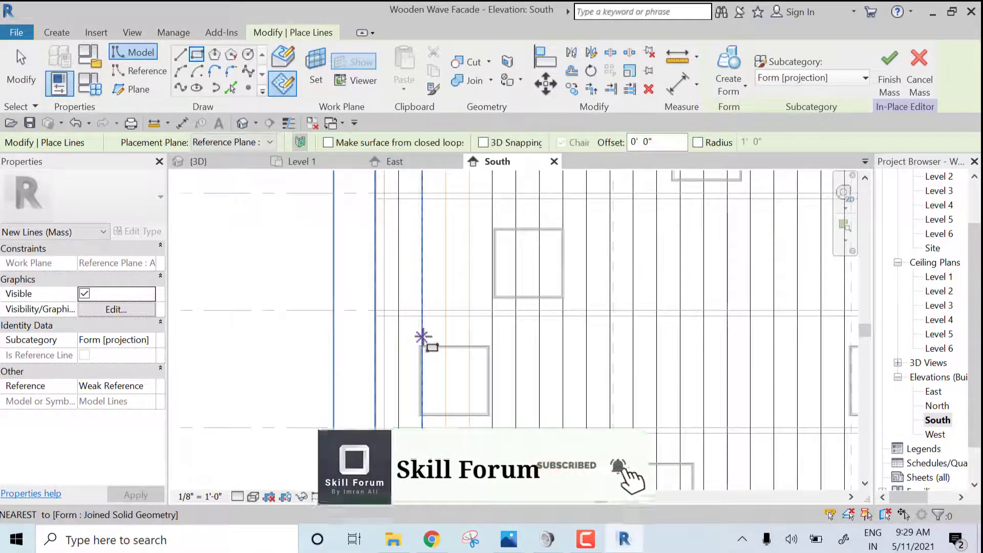
{"action": "scroll", "coordinate": [526, 389], "scroll_direction": "down", "scroll_amount": 5}
{"action": "scroll", "coordinate": [661, 409], "scroll_direction": "up", "scroll_amount": 5}
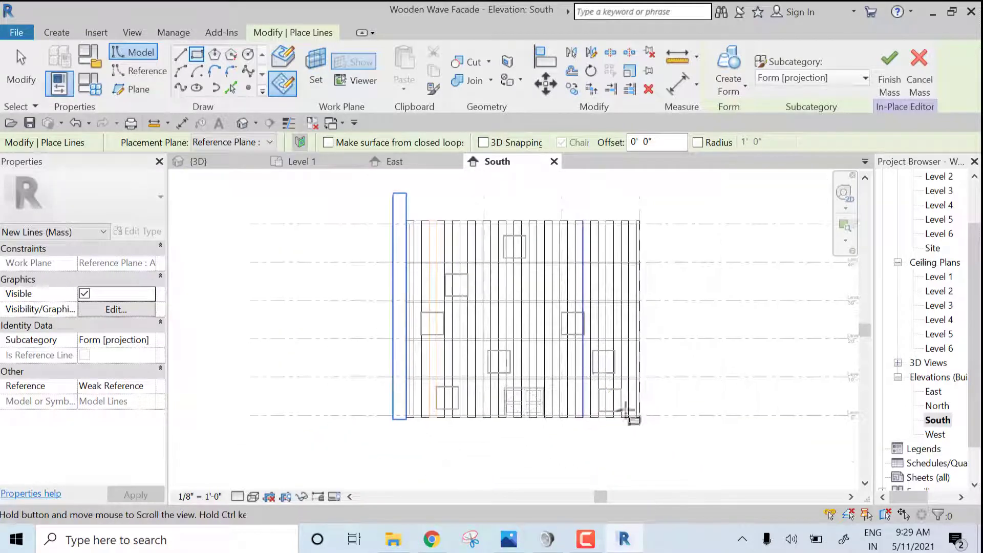
{"action": "scroll", "coordinate": [508, 349], "scroll_direction": "up", "scroll_amount": 8}
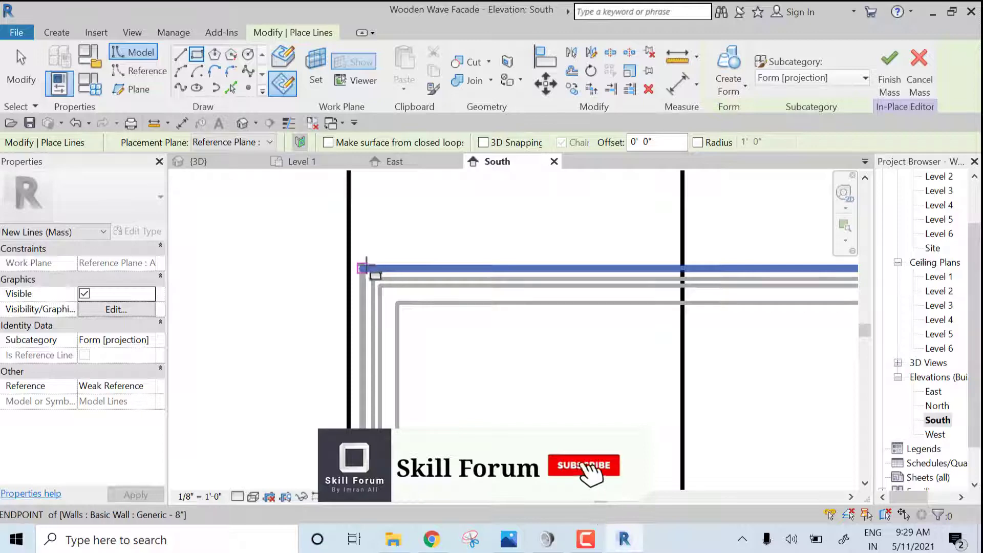
{"action": "scroll", "coordinate": [675, 412], "scroll_direction": "down", "scroll_amount": 7}
{"action": "middle_click_drag", "start_coordinate": [737, 439], "coordinate": [543, 299]}
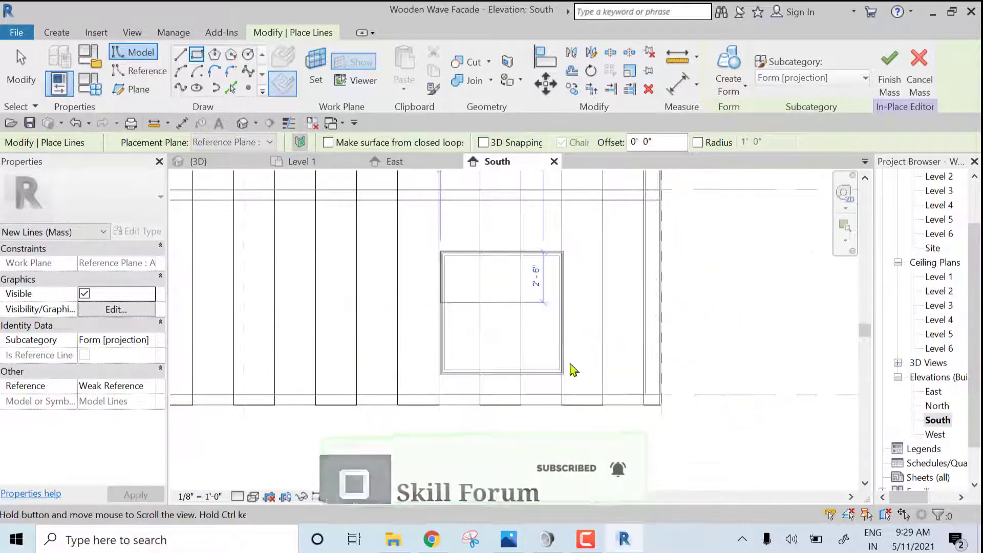
{"action": "scroll", "coordinate": [571, 366], "scroll_direction": "up", "scroll_amount": 6}
{"action": "scroll", "coordinate": [559, 408], "scroll_direction": "up", "scroll_amount": 3}
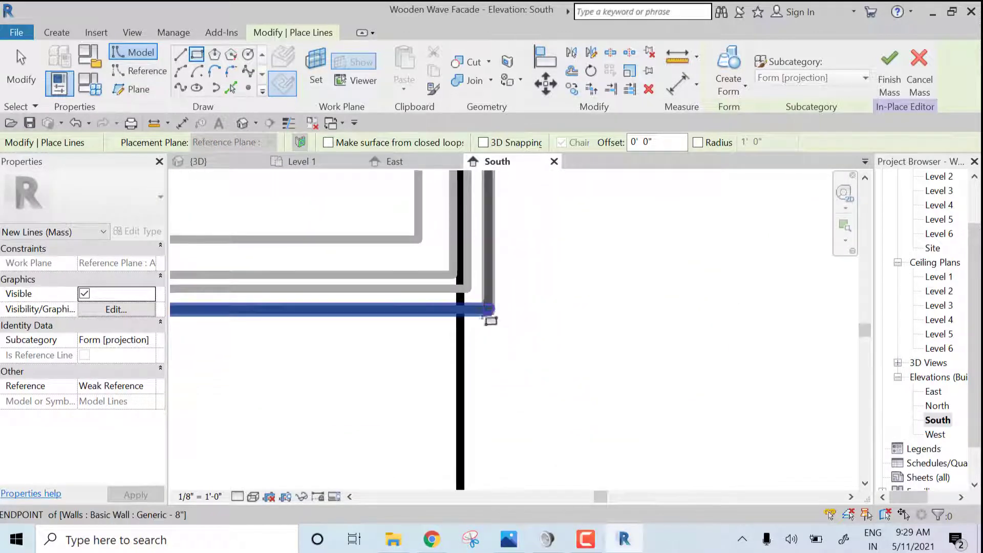
{"action": "left_click", "coordinate": [490, 312]}
Step: Sketch a rectangle around the outline of the right-hand Level 2 window
{"action": "scroll", "coordinate": [533, 278], "scroll_direction": "down", "scroll_amount": 5}
{"action": "scroll", "coordinate": [532, 278], "scroll_direction": "down", "scroll_amount": 5}
{"action": "scroll", "coordinate": [447, 183], "scroll_direction": "up", "scroll_amount": 8}
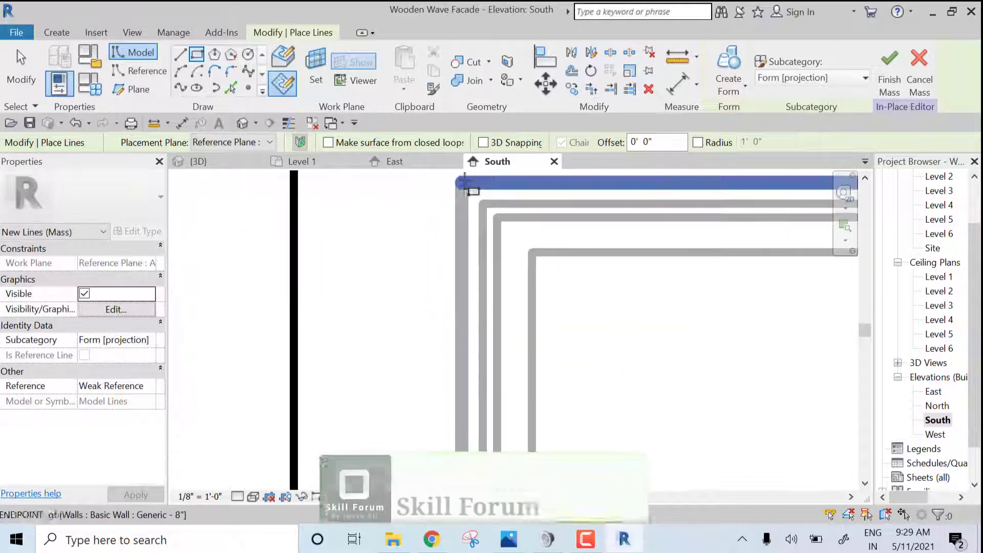
{"action": "left_click", "coordinate": [463, 185]}
{"action": "scroll", "coordinate": [465, 189], "scroll_direction": "down", "scroll_amount": 7}
{"action": "scroll", "coordinate": [593, 474], "scroll_direction": "up", "scroll_amount": 7}
{"action": "middle_click_drag", "start_coordinate": [564, 399], "coordinate": [606, 531]}
{"action": "scroll", "coordinate": [577, 336], "scroll_direction": "down", "scroll_amount": 6}
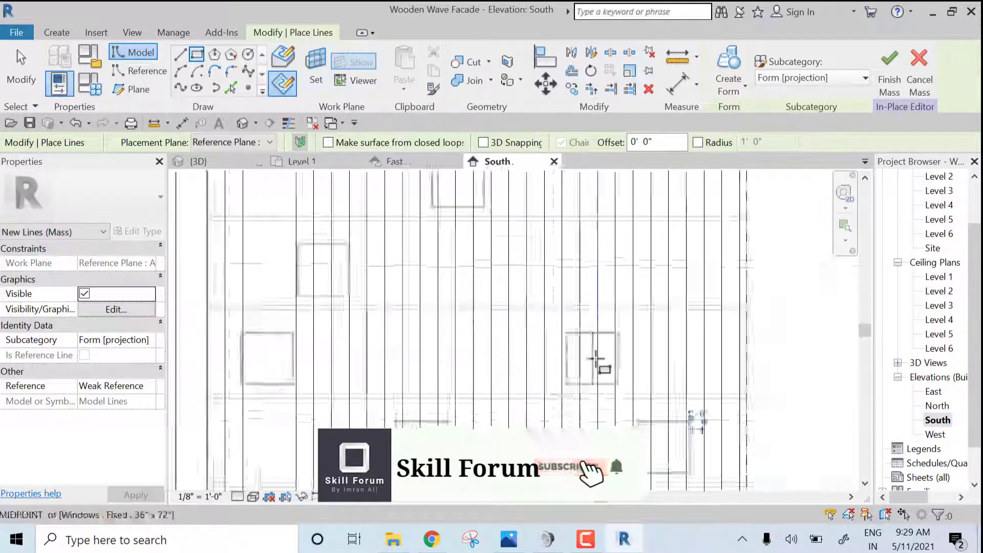
Step: Sketch rectangles around the right-hand Level 3 window and the left-hand ground-floor window
{"action": "scroll", "coordinate": [741, 450], "scroll_direction": "up", "scroll_amount": 6}
{"action": "left_click", "coordinate": [643, 357]}
{"action": "scroll", "coordinate": [643, 356], "scroll_direction": "down", "scroll_amount": 7}
{"action": "scroll", "coordinate": [558, 353], "scroll_direction": "up", "scroll_amount": 6}
{"action": "left_click", "coordinate": [614, 324]}
{"action": "scroll", "coordinate": [651, 379], "scroll_direction": "down", "scroll_amount": 4}
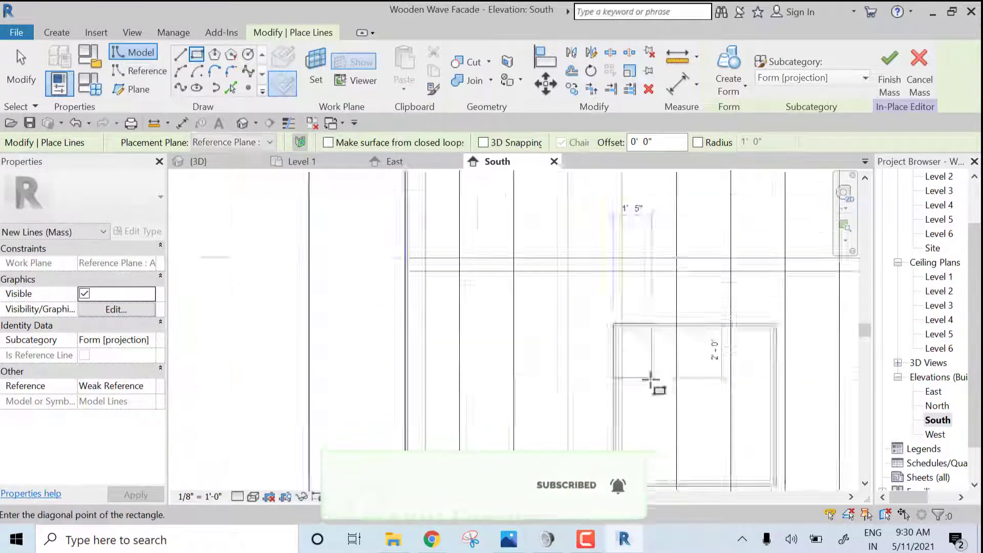
{"action": "scroll", "coordinate": [711, 427], "scroll_direction": "up", "scroll_amount": 6}
{"action": "left_click", "coordinate": [612, 373]}
{"action": "scroll", "coordinate": [612, 379], "scroll_direction": "down", "scroll_amount": 6}
Step: Sketch a rectangle around the middle window on Level 2, corner to corner
{"action": "scroll", "coordinate": [628, 355], "scroll_direction": "up", "scroll_amount": 7}
{"action": "left_click", "coordinate": [569, 207]}
{"action": "scroll", "coordinate": [569, 206], "scroll_direction": "down", "scroll_amount": 7}
{"action": "scroll", "coordinate": [652, 246], "scroll_direction": "up", "scroll_amount": 7}
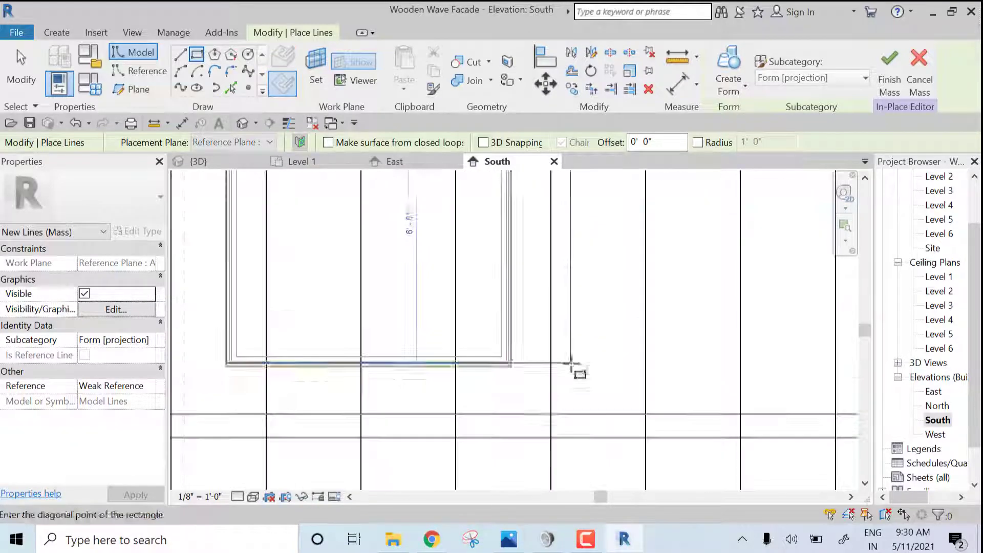
{"action": "left_click", "coordinate": [511, 365]}
{"action": "scroll", "coordinate": [614, 358], "scroll_direction": "down", "scroll_amount": 7}
{"action": "mouse_move", "coordinate": [627, 190]}
{"action": "middle_mouse_down"}
{"action": "mouse_move", "coordinate": [661, 338]}
{"action": "mouse_move", "coordinate": [656, 388]}
{"action": "middle_mouse_up"}
{"action": "scroll", "coordinate": [653, 319], "scroll_direction": "down", "scroll_amount": 3}
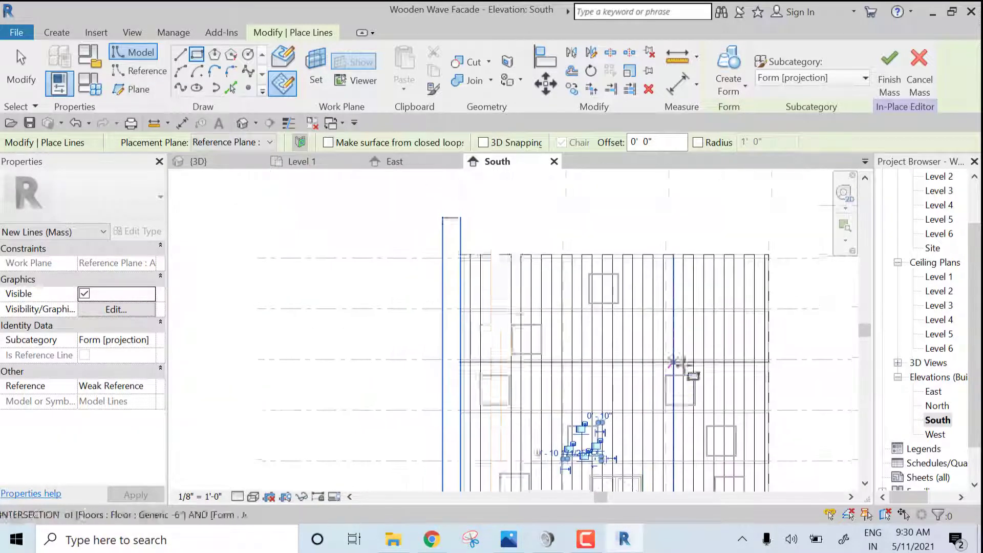
Step: Sketch a rectangle around the single top-floor window of the facade
{"action": "scroll", "coordinate": [595, 287], "scroll_direction": "up", "scroll_amount": 7}
{"action": "left_click", "coordinate": [555, 217]}
{"action": "left_click", "coordinate": [725, 386]}
{"action": "scroll", "coordinate": [573, 394], "scroll_direction": "down", "scroll_amount": 4}
Step: Sketch rectangles around the left-hand windows on Level 4 and Level 3
{"action": "scroll", "coordinate": [573, 400], "scroll_direction": "up", "scroll_amount": 7}
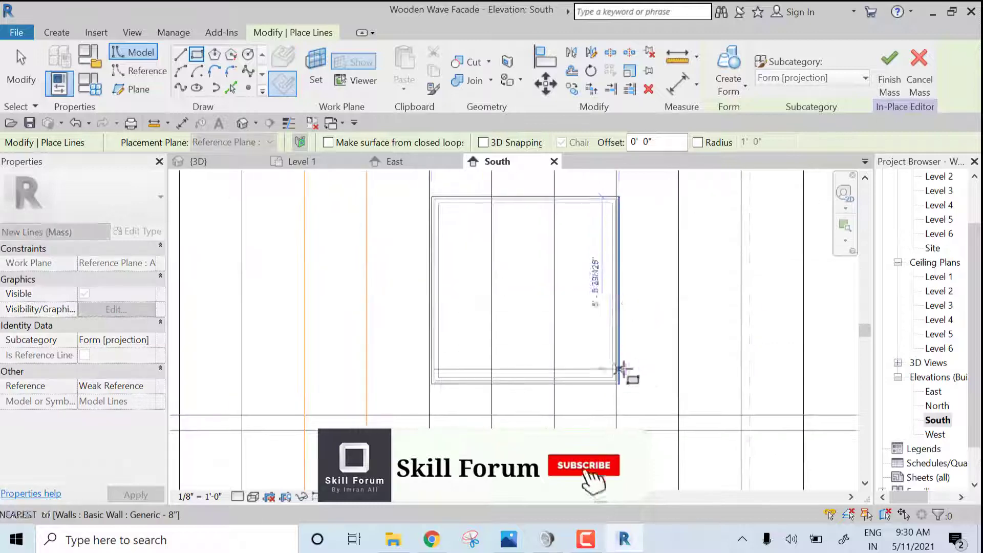
{"action": "left_click", "coordinate": [619, 384]}
{"action": "scroll", "coordinate": [566, 275], "scroll_direction": "down", "scroll_amount": 8}
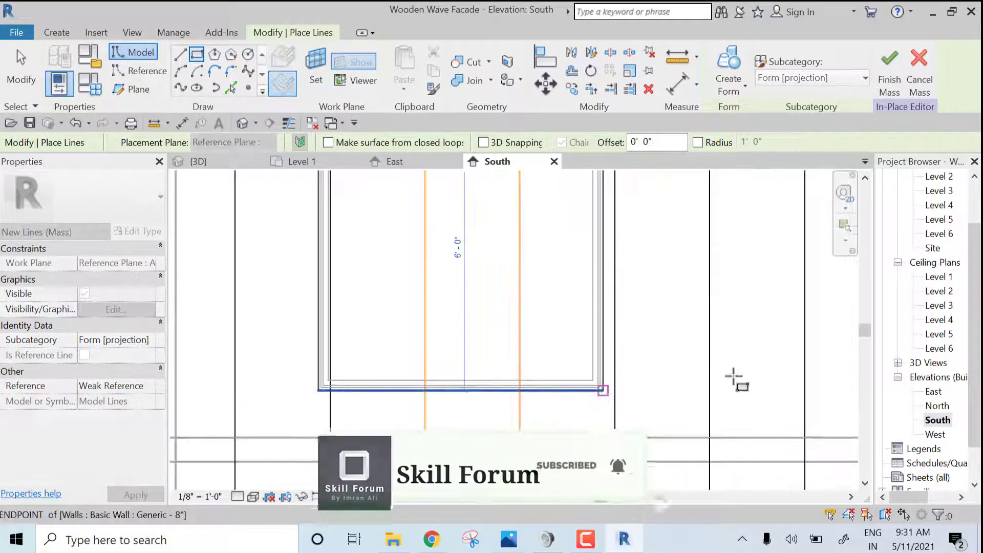
{"action": "middle_click_drag", "start_coordinate": [805, 393], "coordinate": [594, 349]}
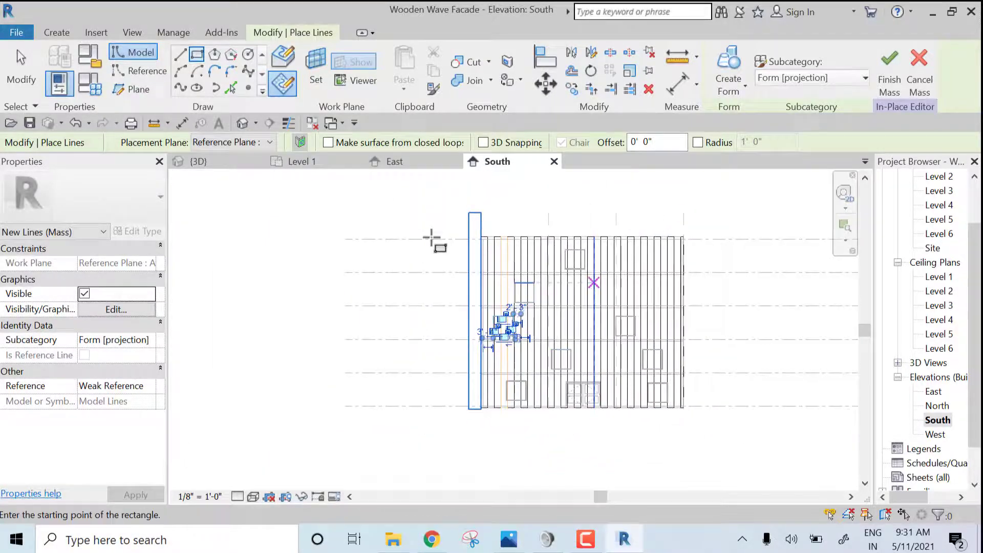
Step: Create a void form from the left-hand Level 3 window rectangle and check it in the {3D} view
{"action": "left_click", "coordinate": [743, 93]}
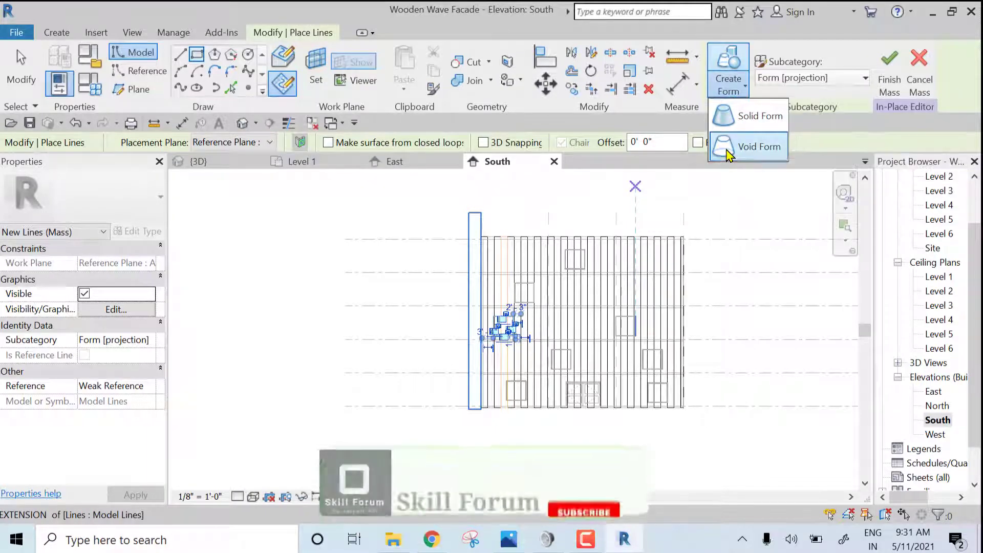
{"action": "left_click", "coordinate": [753, 148]}
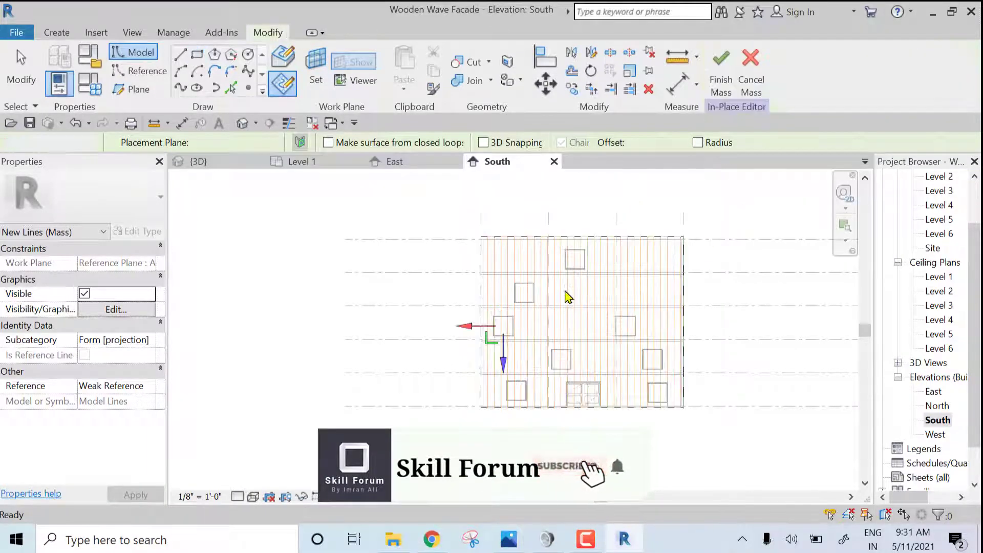
{"action": "left_click", "coordinate": [226, 164]}
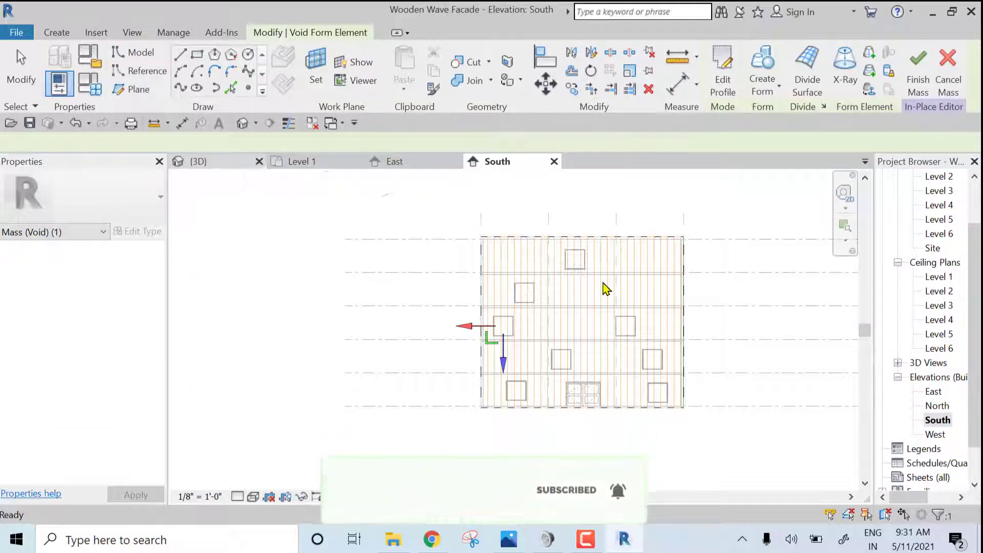
{"action": "middle_click_drag", "start_coordinate": [415, 348], "coordinate": [360, 294], "text": "shift"}
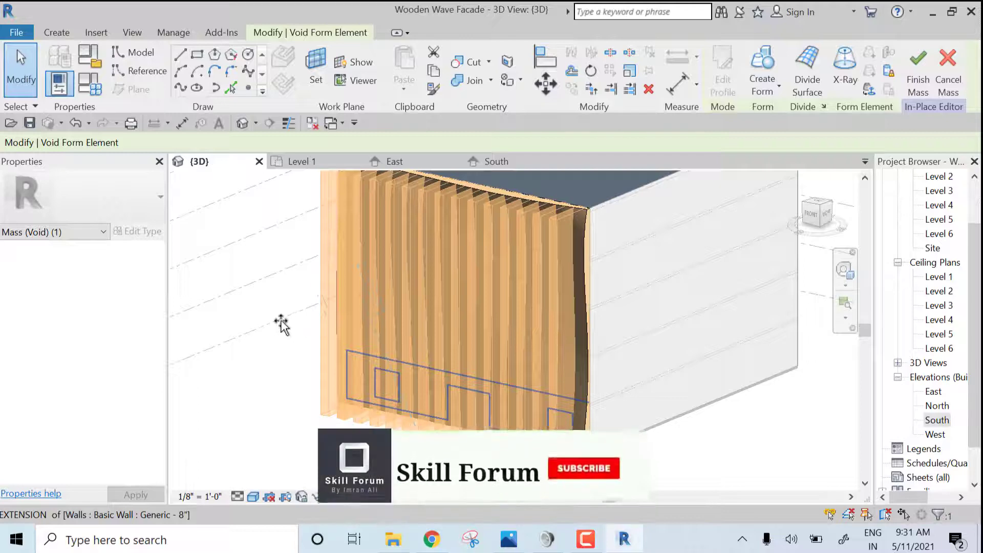
{"action": "left_click", "coordinate": [416, 343]}
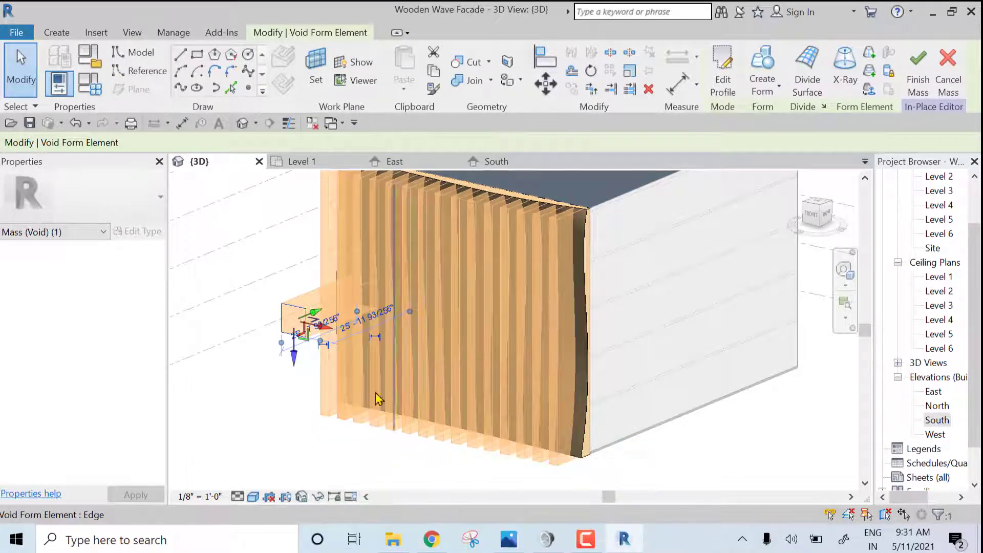
{"action": "middle_click_drag", "start_coordinate": [361, 355], "coordinate": [478, 265]}
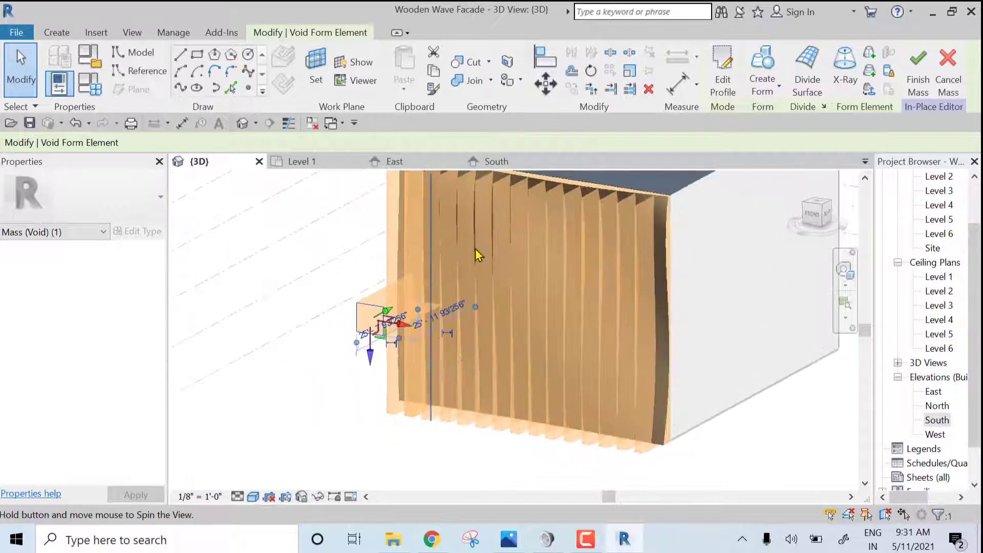
Step: Try to select the remaining window rectangles together in the South elevation
{"action": "left_click", "coordinate": [496, 162]}
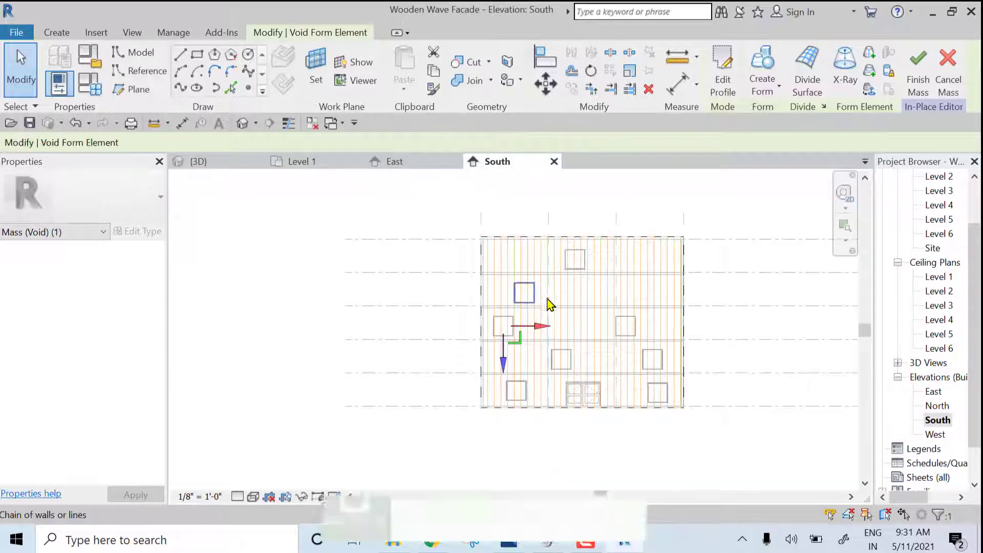
{"action": "left_click_drag", "start_coordinate": [455, 208], "coordinate": [594, 376]}
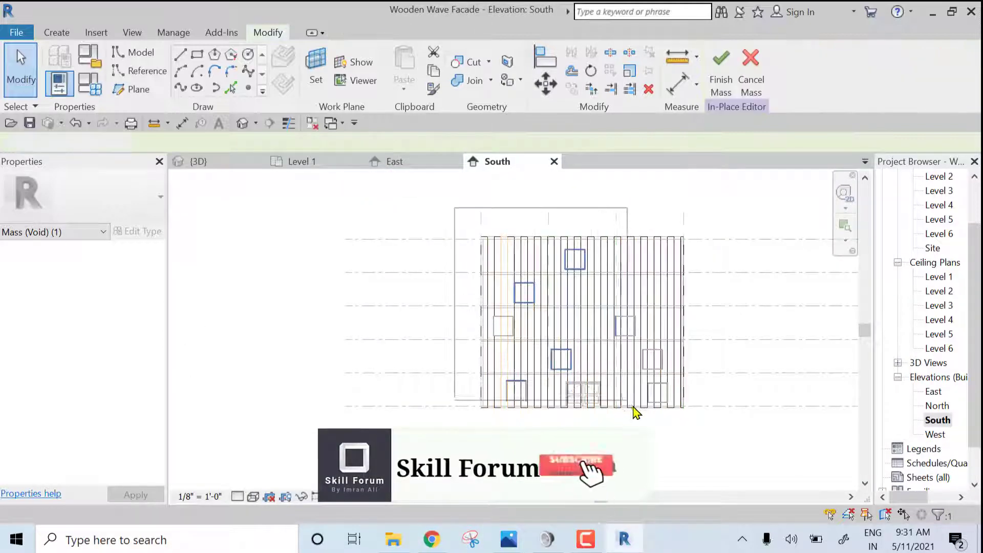
{"action": "key", "text": "Escape"}
{"action": "left_click_drag", "start_coordinate": [679, 436], "coordinate": [654, 457]}
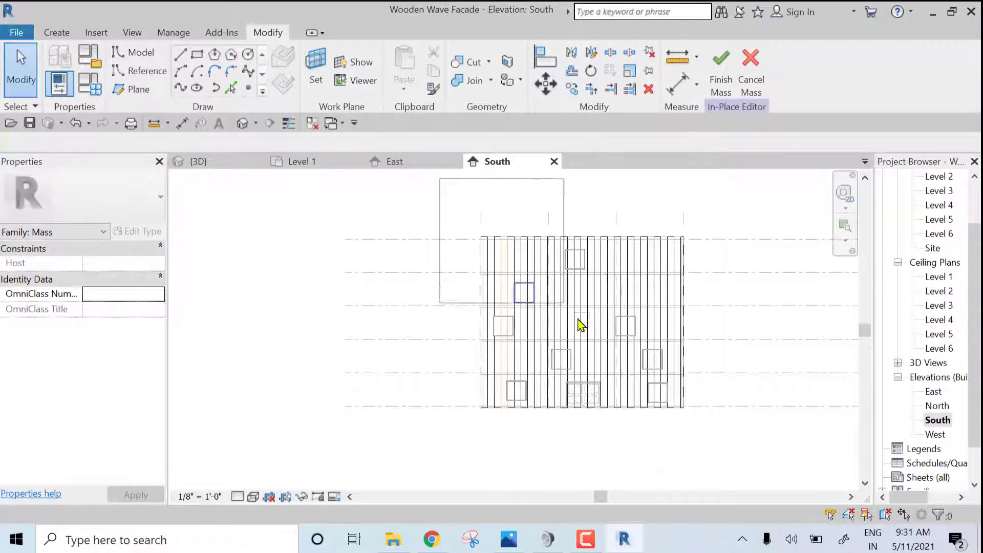
{"action": "left_click_drag", "start_coordinate": [665, 400], "coordinate": [672, 410]}
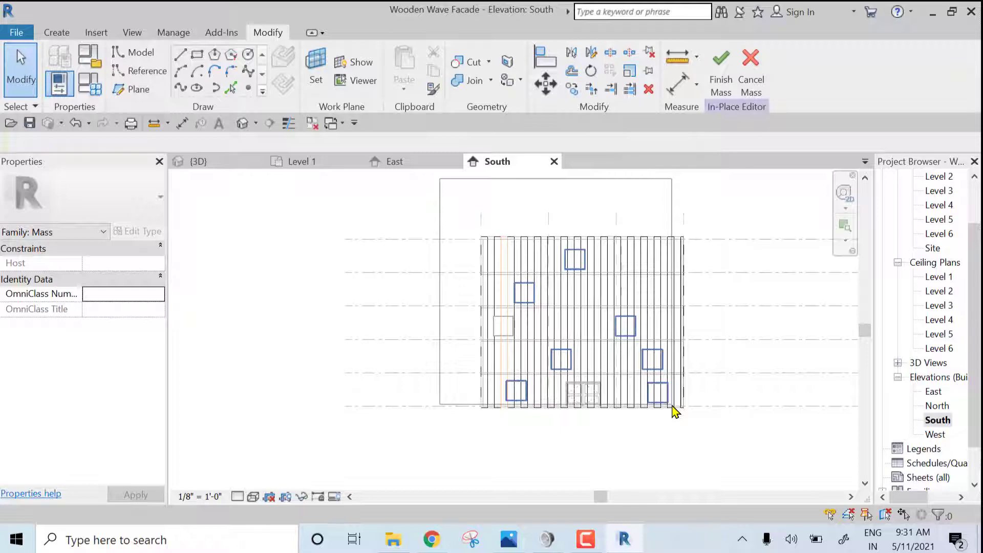
{"action": "left_click_drag", "start_coordinate": [567, 361], "coordinate": [544, 355]}
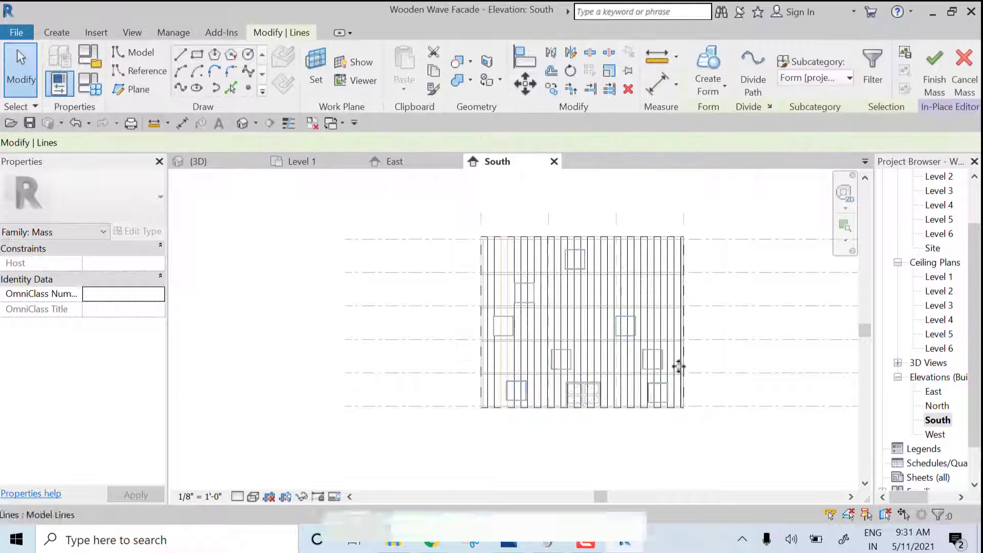
Step: Select the top-floor window's rectangle and create a void form from it through the slats
{"action": "key", "text": "Escape"}
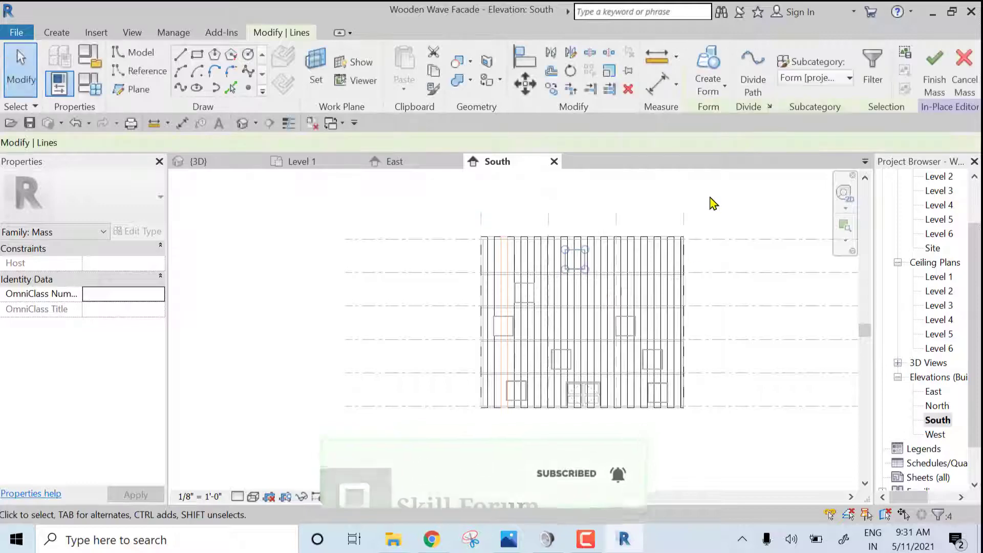
{"action": "left_click", "coordinate": [241, 171]}
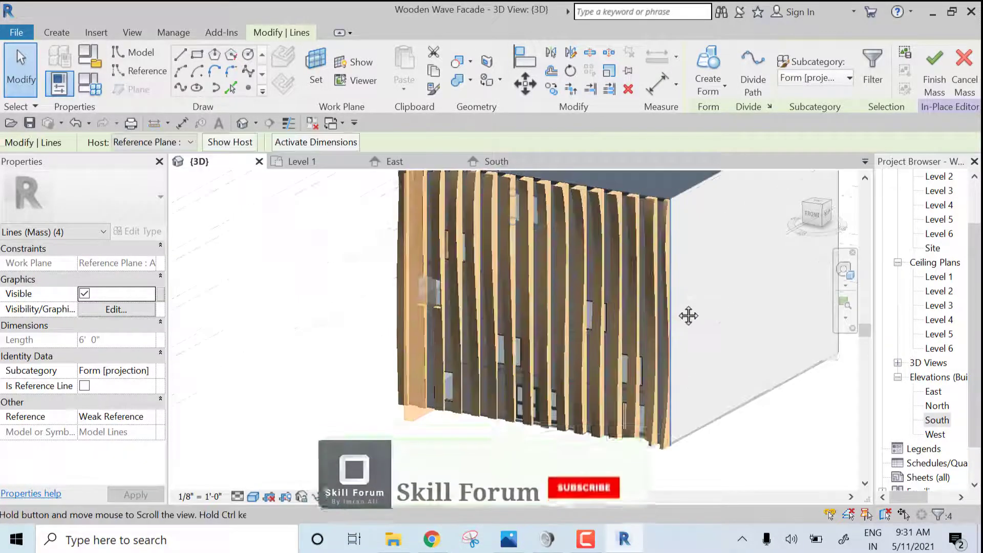
{"action": "left_click", "coordinate": [737, 147]}
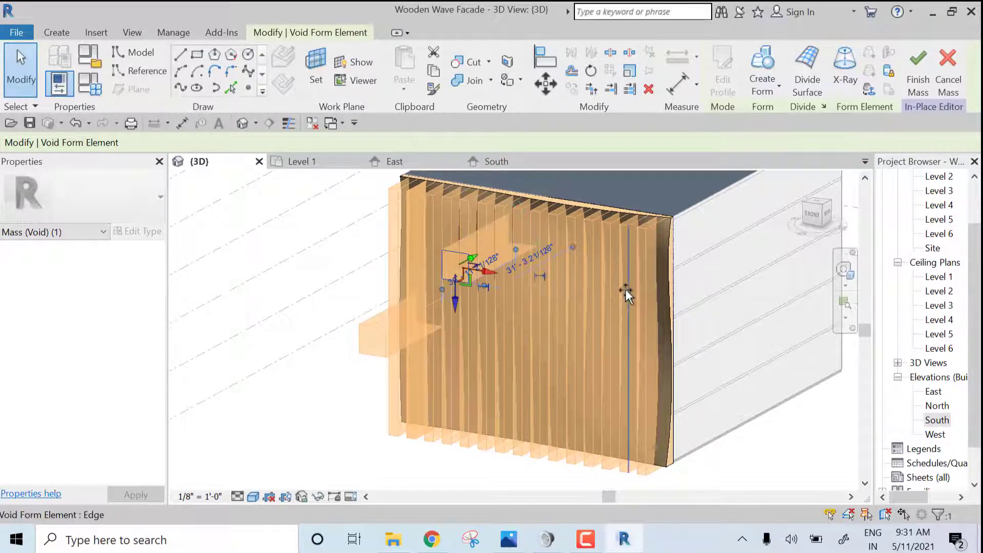
{"action": "middle_click_drag", "start_coordinate": [615, 301], "coordinate": [653, 174], "text": "shift"}
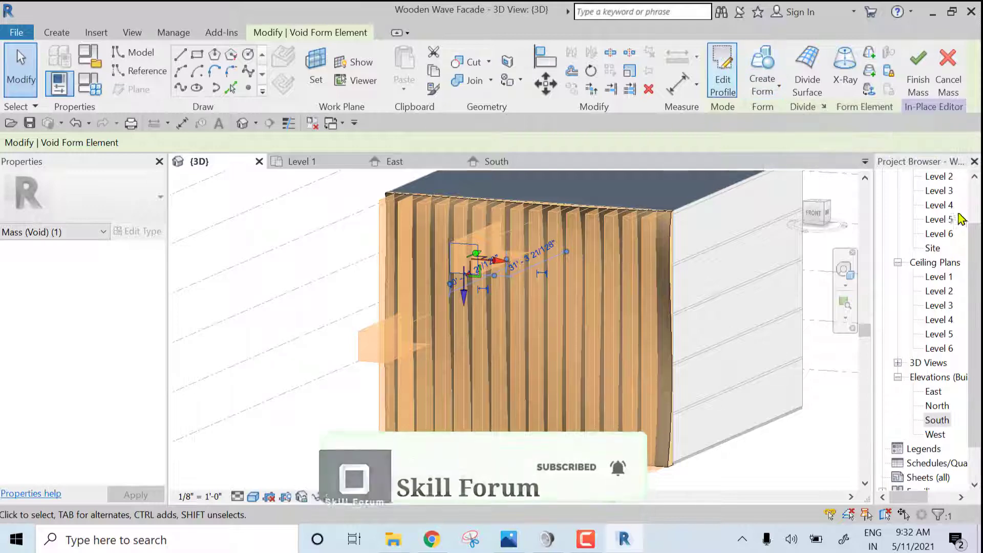
Step: Try to create a void form from three window rectangles selected together in the South elevation
{"action": "double_click", "coordinate": [936, 420]}
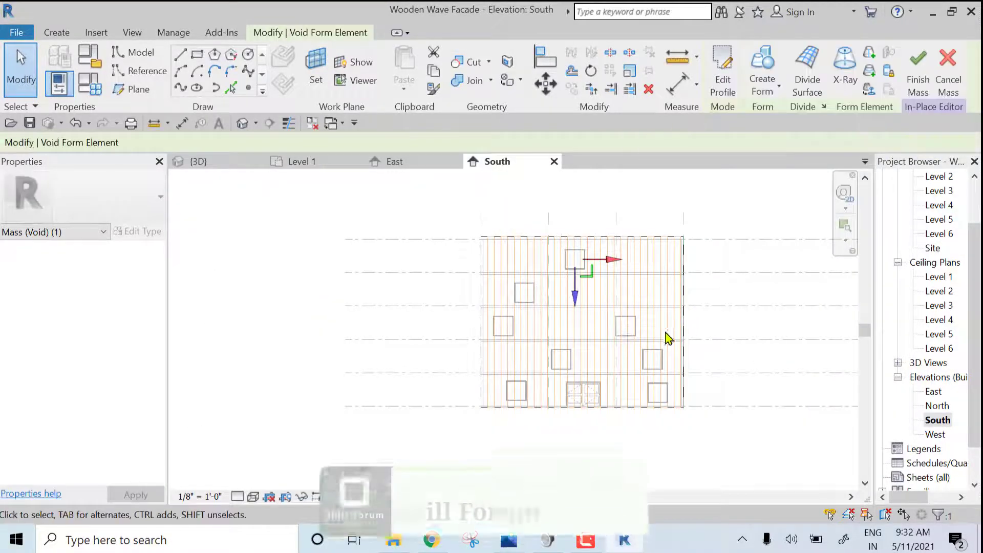
{"action": "key", "text": "Escape"}
{"action": "scroll", "coordinate": [660, 358], "scroll_direction": "up", "scroll_amount": 3}
{"action": "left_click", "coordinate": [658, 365]}
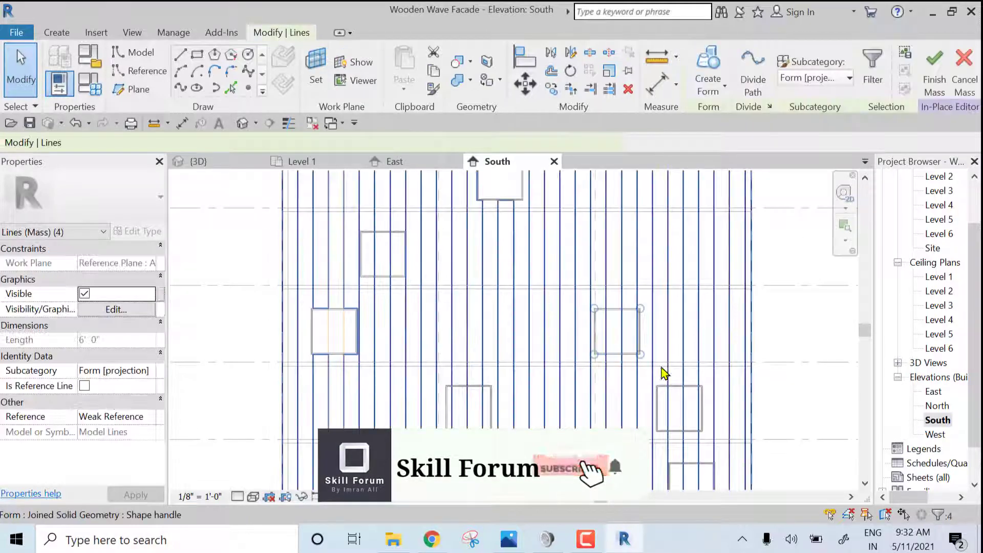
{"action": "left_click", "coordinate": [690, 390], "text": "ctrl"}
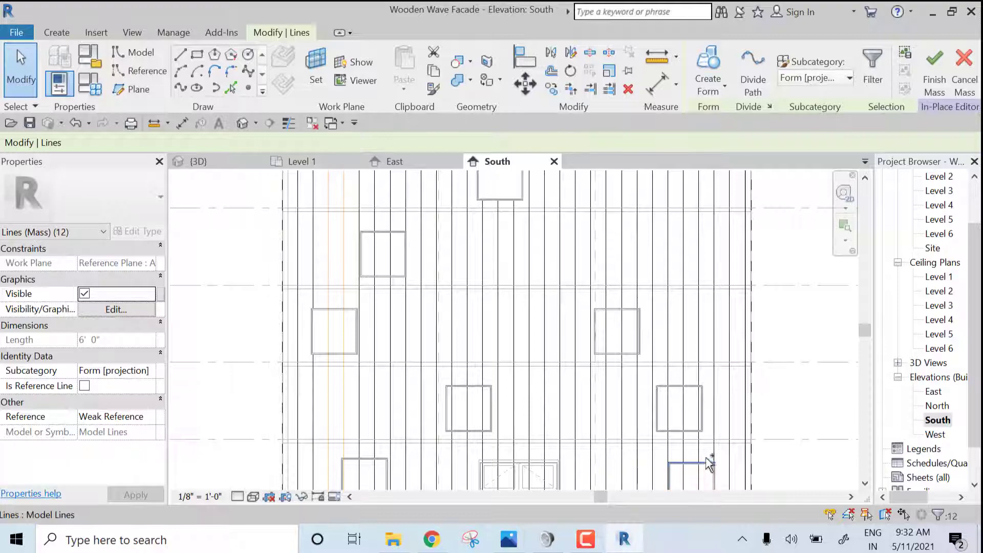
{"action": "left_click", "coordinate": [711, 86]}
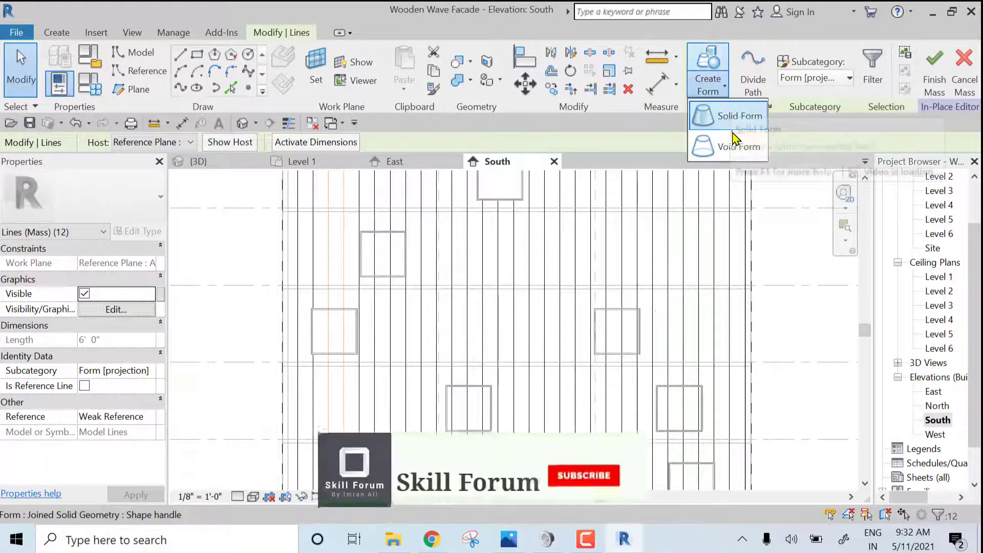
{"action": "left_click", "coordinate": [733, 127]}
Step: Finish the in-place mass and inspect the window openings cut in the wooden slats from several angles in 3D
{"action": "left_click", "coordinate": [246, 162]}
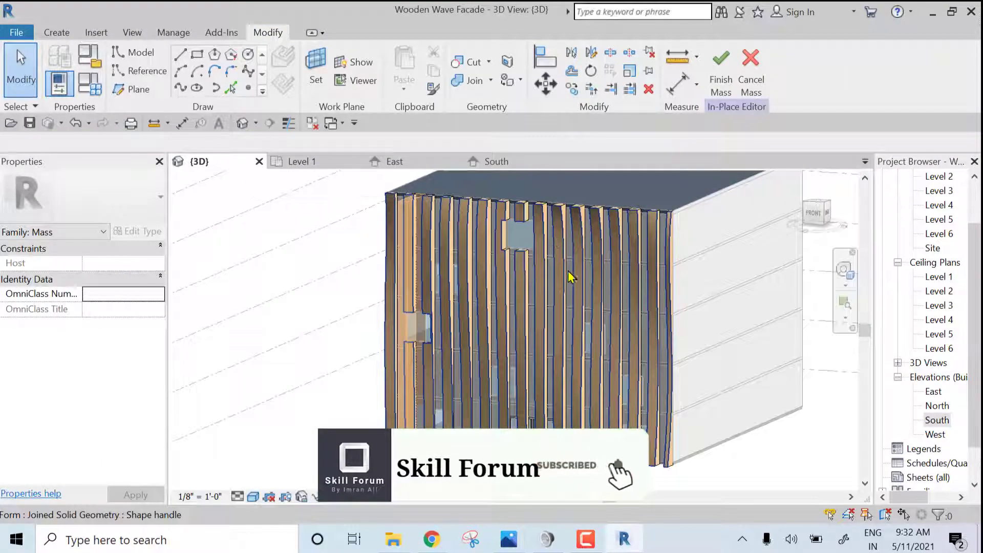
{"action": "middle_click_drag", "start_coordinate": [571, 277], "coordinate": [704, 305], "text": "shift"}
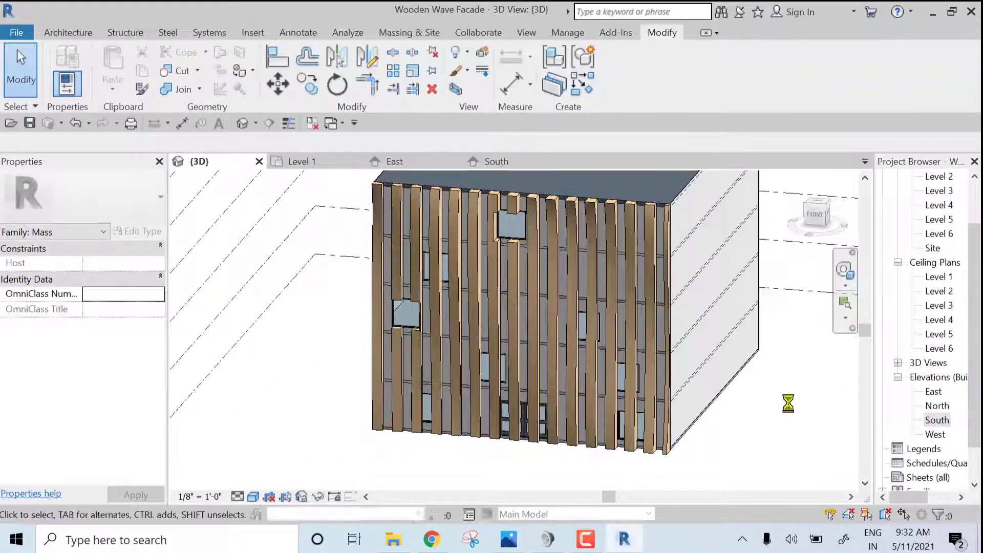
{"action": "middle_click_drag", "start_coordinate": [559, 329], "coordinate": [597, 333], "text": "shift"}
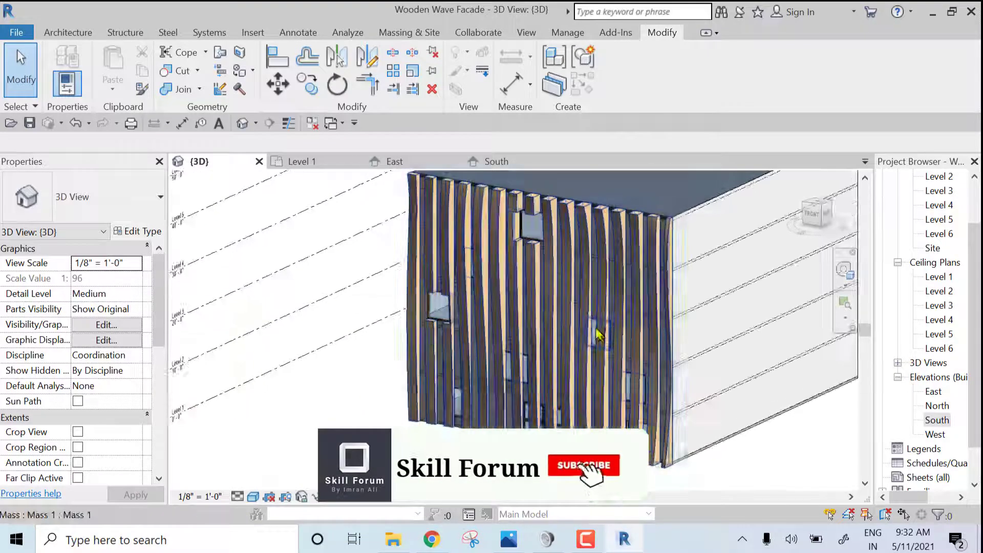
{"action": "scroll", "coordinate": [596, 339], "scroll_direction": "down", "scroll_amount": 3}
{"action": "middle_click_drag", "start_coordinate": [654, 368], "coordinate": [559, 374]}
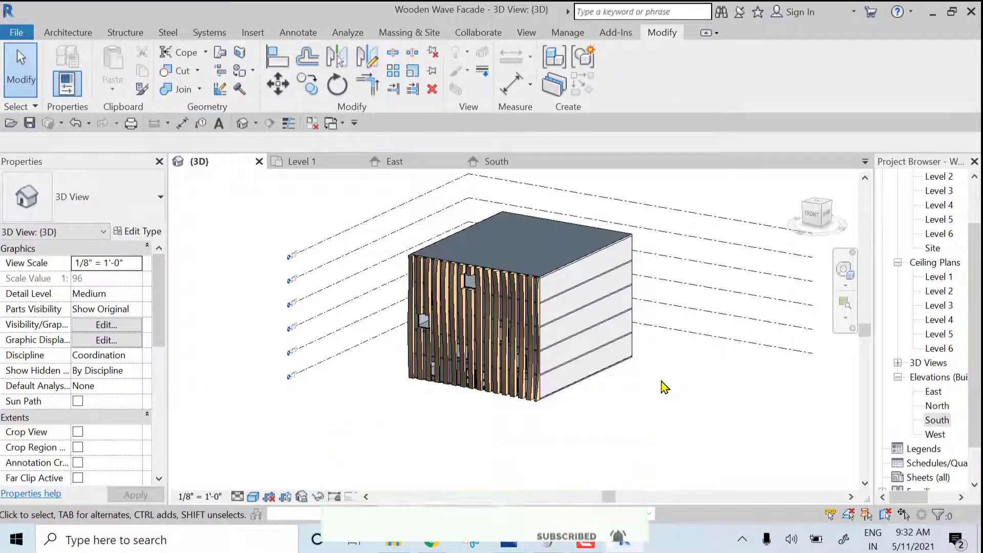
{"action": "mouse_move", "coordinate": [596, 544]}
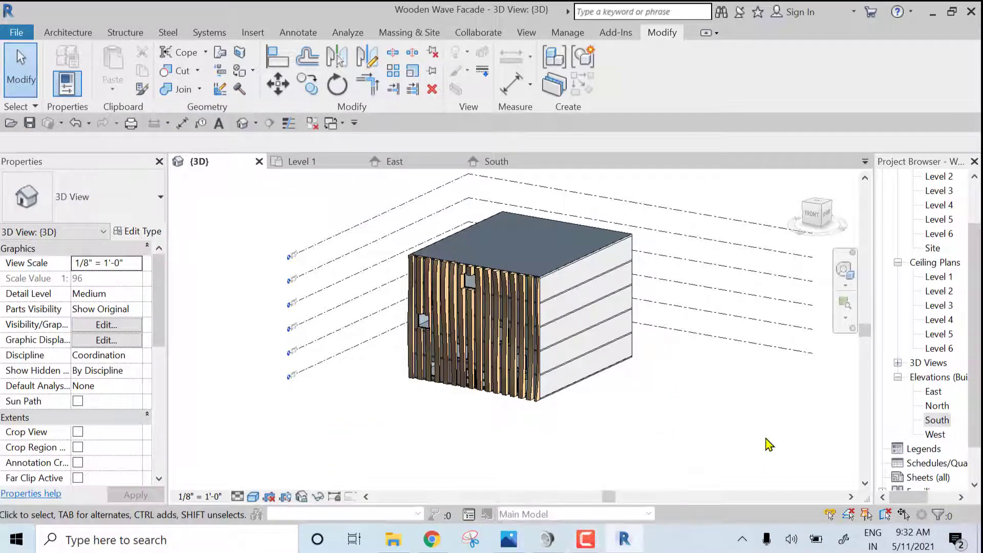
{"action": "left_click", "coordinate": [596, 544]}
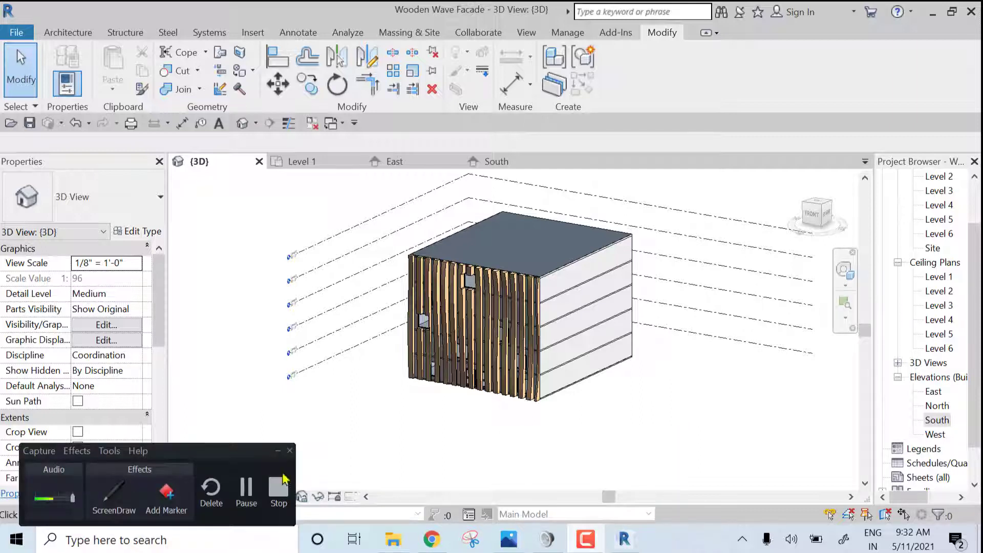